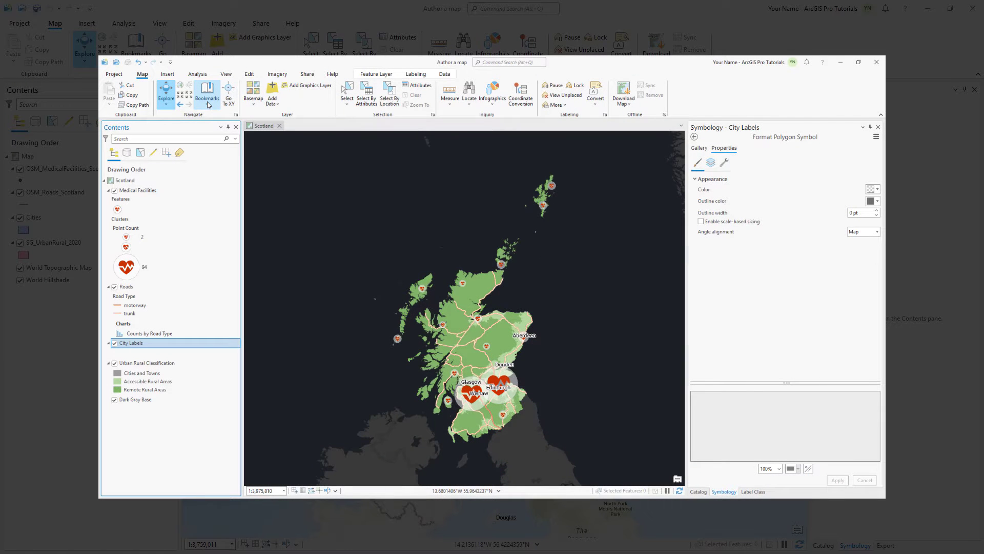
# - View the finished Scotland map at the Glasgow bookmark and at the River Clyde bookmark
pyautogui.click(207, 95)
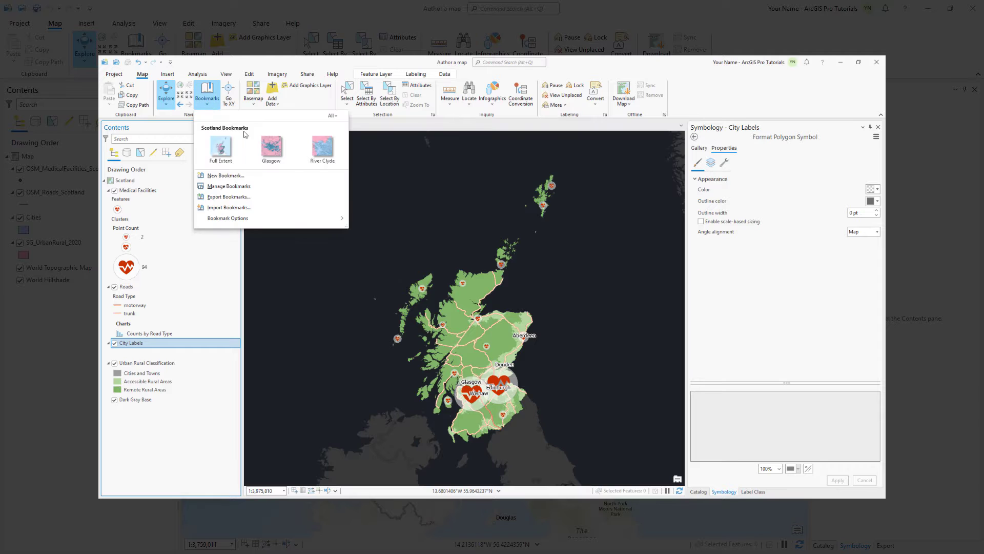
pyautogui.click(268, 153)
pyautogui.click(208, 98)
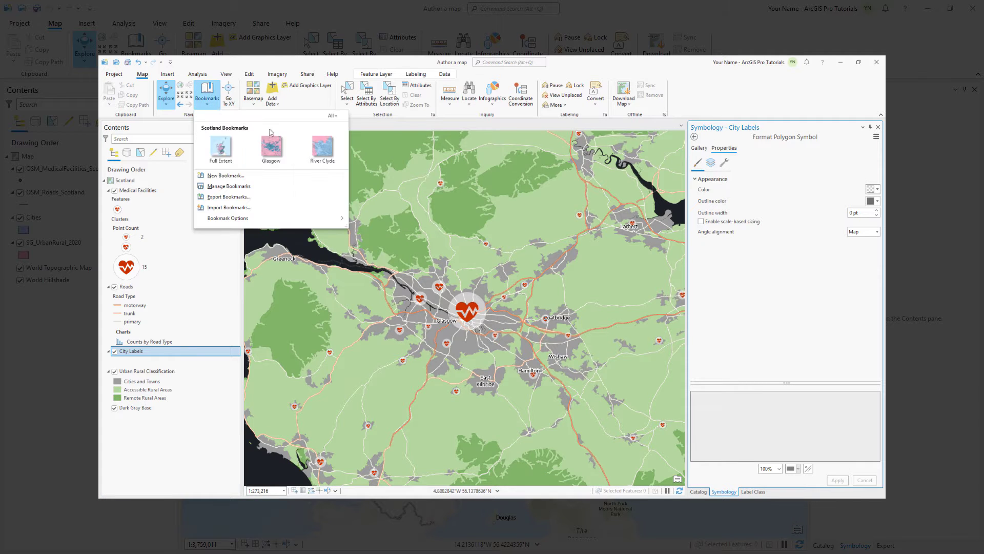
pyautogui.click(314, 156)
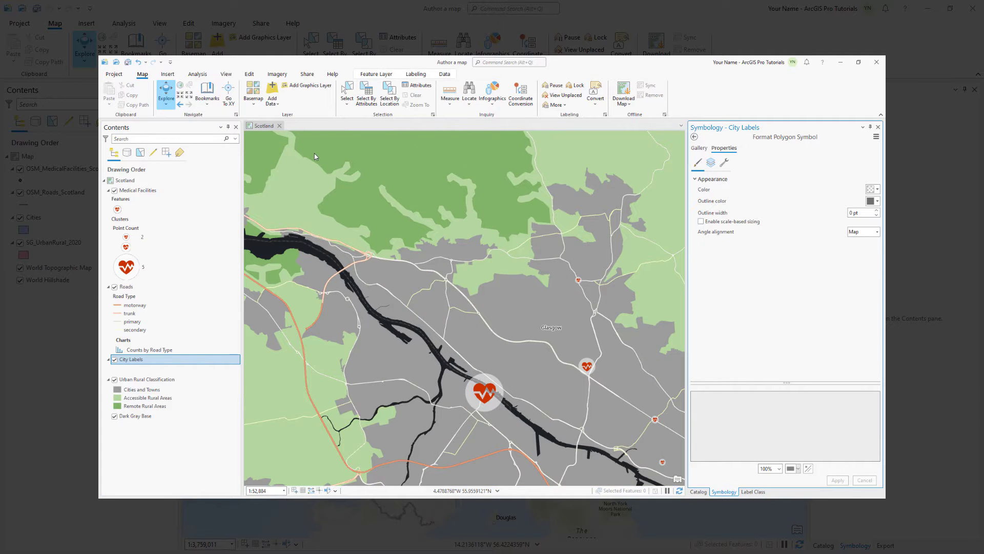
pyautogui.scroll(2, 458, 432)
pyautogui.click(208, 98)
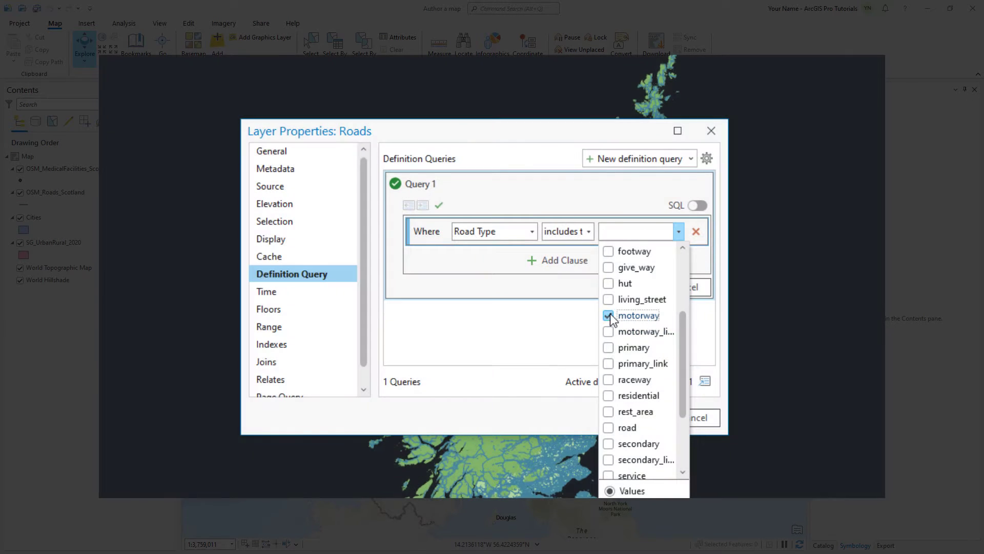
# - Add primary and secondary to the Road Type values included in the Roads layer's definition query
pyautogui.click(608, 347)
pyautogui.click(608, 443)
pyautogui.scroll(-1, 631, 432)
pyautogui.scroll(-1, 630, 432)
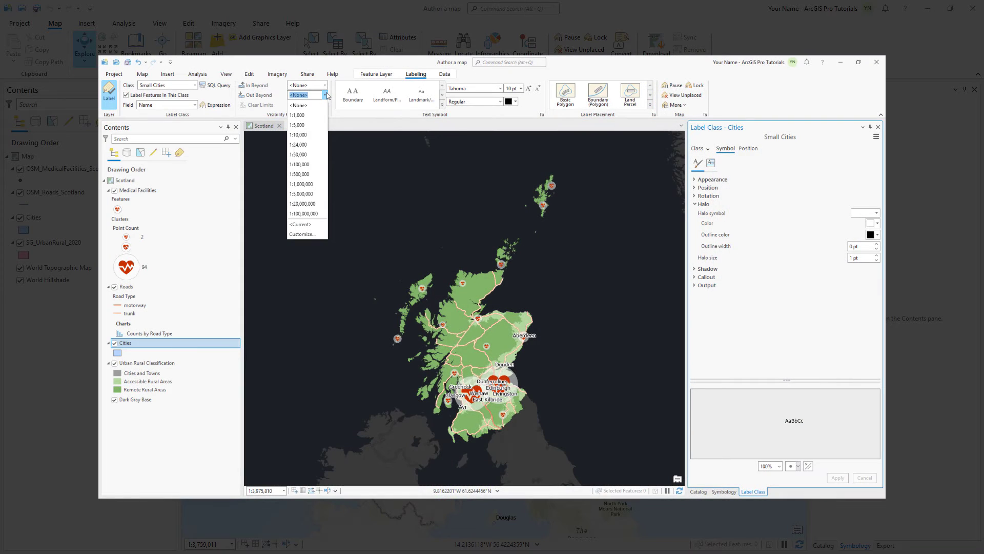
# - Set the Out Beyond visibility scale of the Small Cities label class to 1:500,000
pyautogui.click(313, 172)
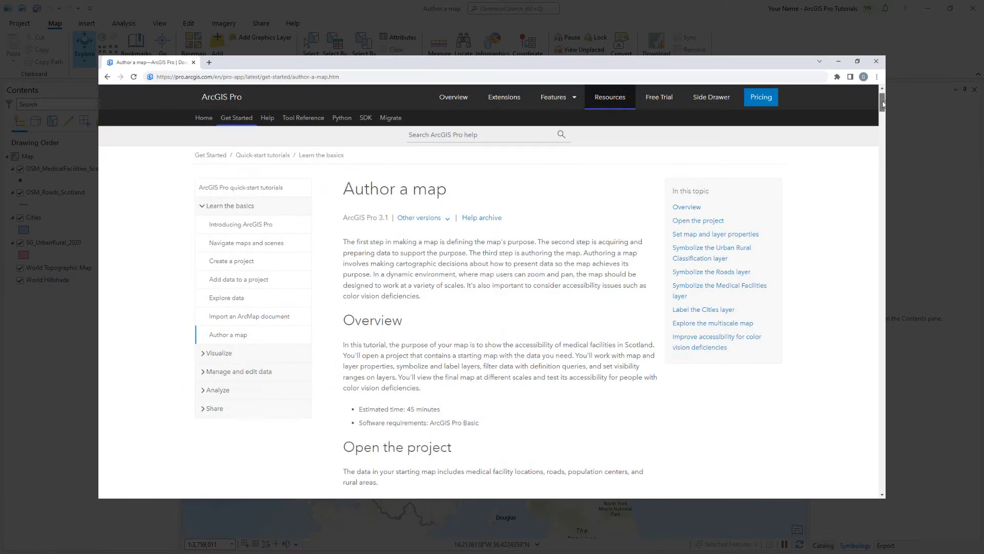
# - Skim the Author a map quick-start tutorial page in the ArcGIS Pro online documentation
pyautogui.moveTo(883, 104); pyautogui.dragTo(884, 270)
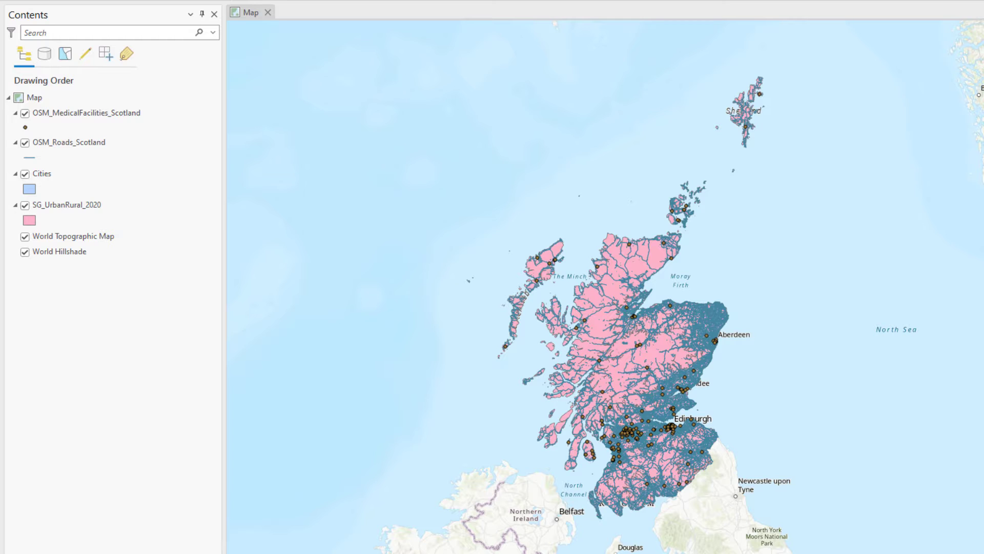
# - Reset the application panes to the default mapping layout
pyautogui.click(160, 24)
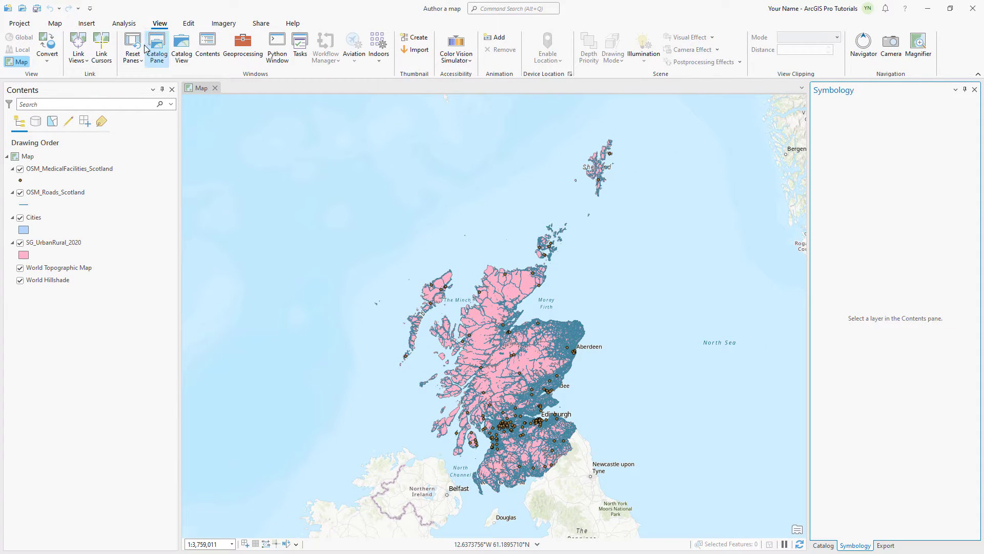
pyautogui.click(135, 61)
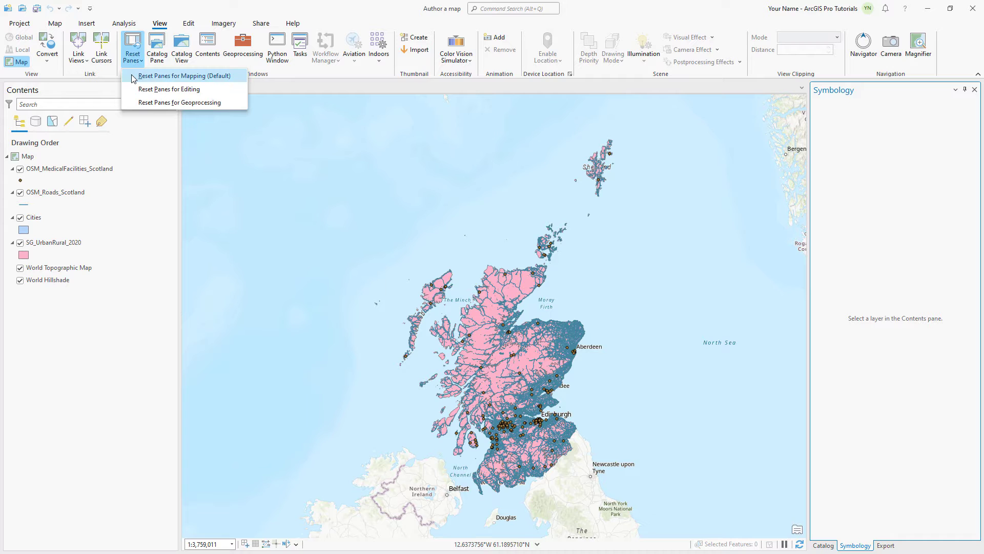
pyautogui.click(135, 76)
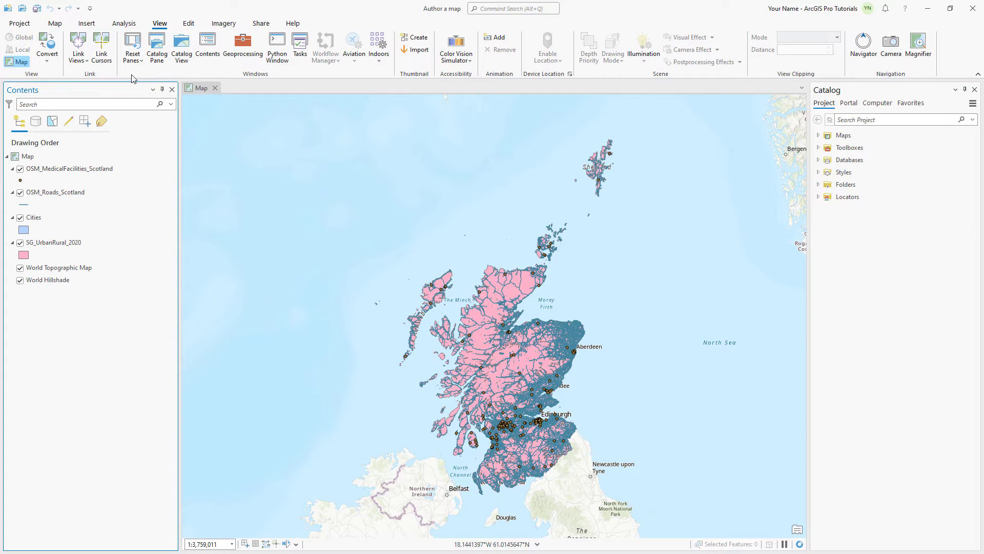
# - Rename the SG_UrbanRural_2020 layer as Urban Rural Classification in its layer properties
pyautogui.click(99, 245)
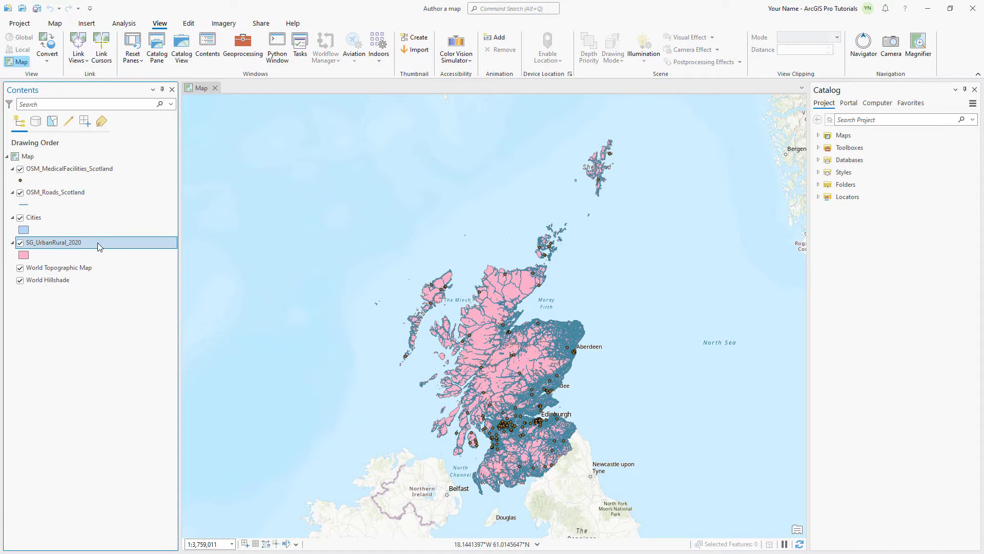
pyautogui.rightClick(99, 246)
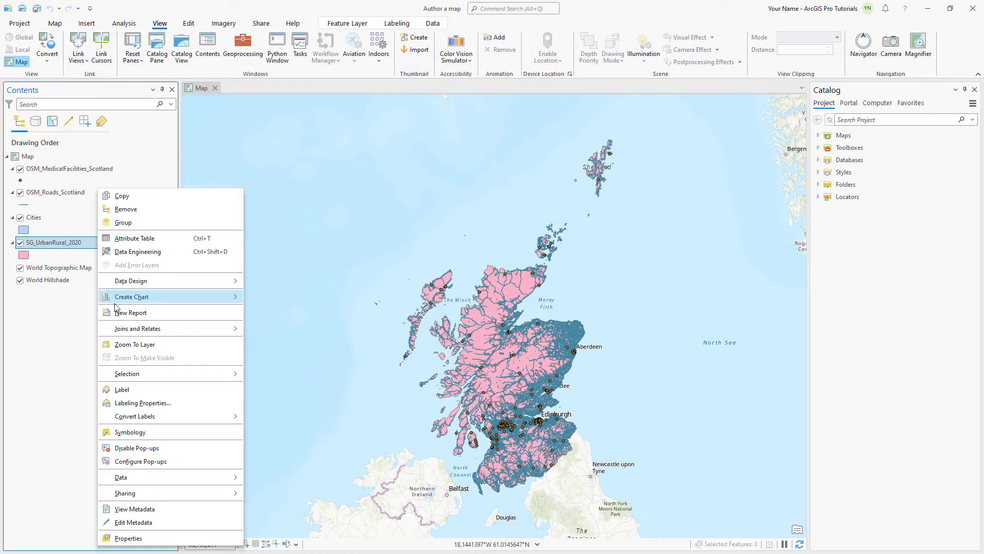
pyautogui.click(188, 538)
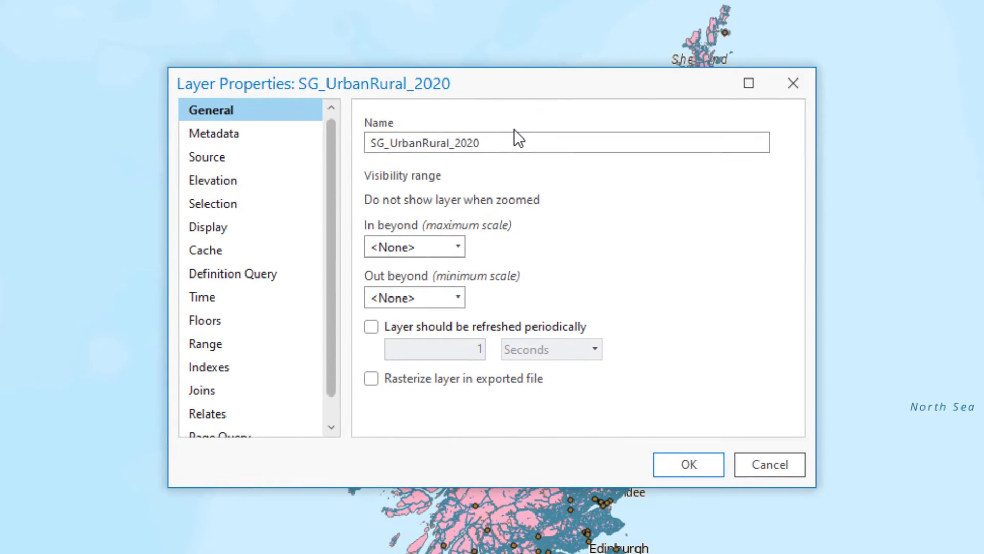
pyautogui.doubleClick(518, 138)
pyautogui.press('BackSpace')
pyautogui.write('Urban Rural Classification')
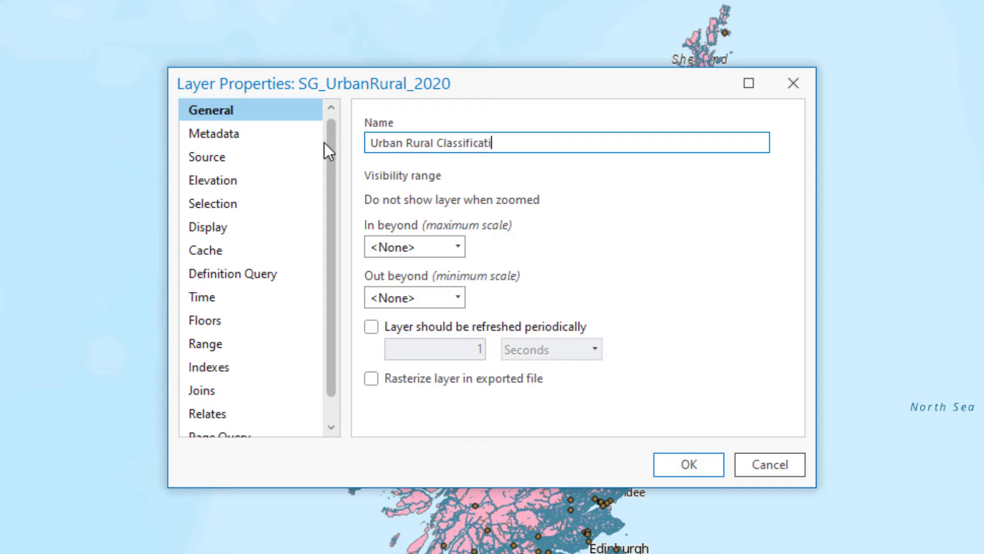
pyautogui.click(689, 464)
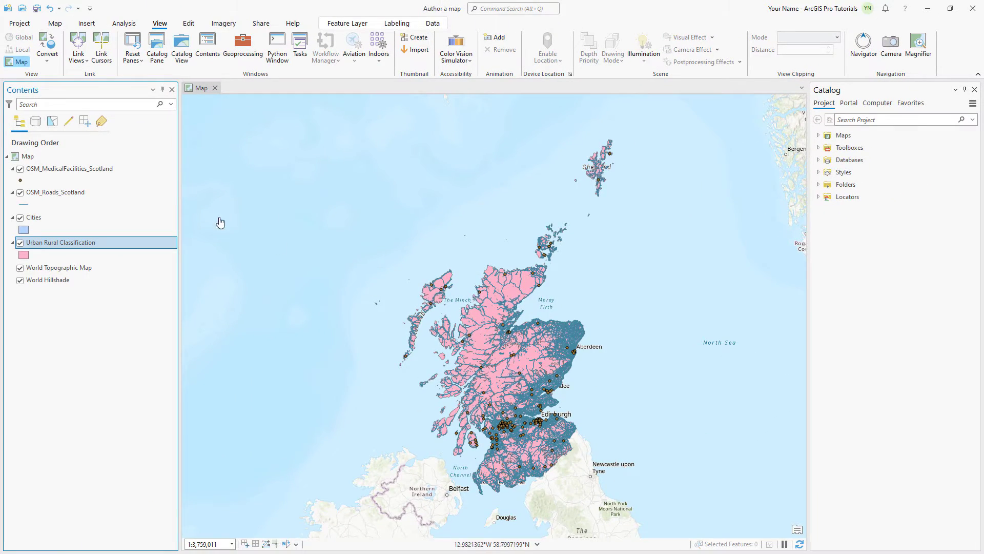
# - Rename the OSM_MedicalFacilities_Scotland layer as Medical Facilities in its layer properties
pyautogui.doubleClick(77, 168)
pyautogui.moveTo(523, 204); pyautogui.dragTo(419, 204)
pyautogui.press('BackSpace')
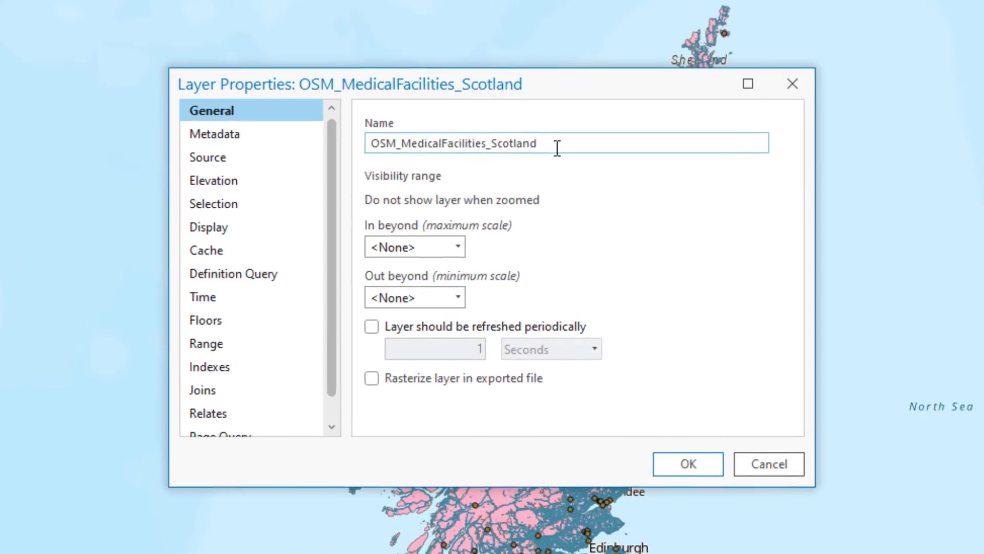
pyautogui.write('Medical Facilities')
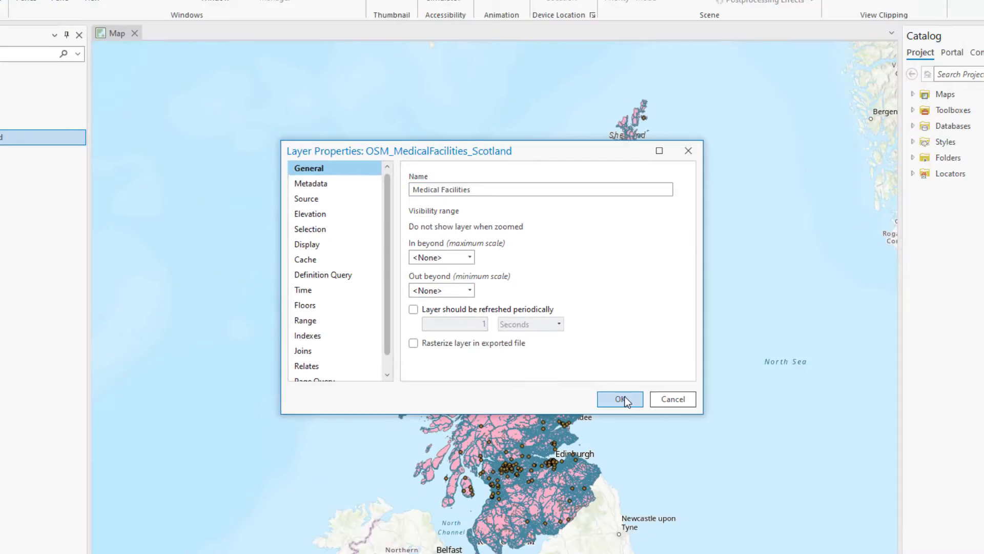
pyautogui.click(688, 464)
# - Rename the OSM_Roads_Scotland layer as Roads directly in the layer list
pyautogui.click(99, 193)
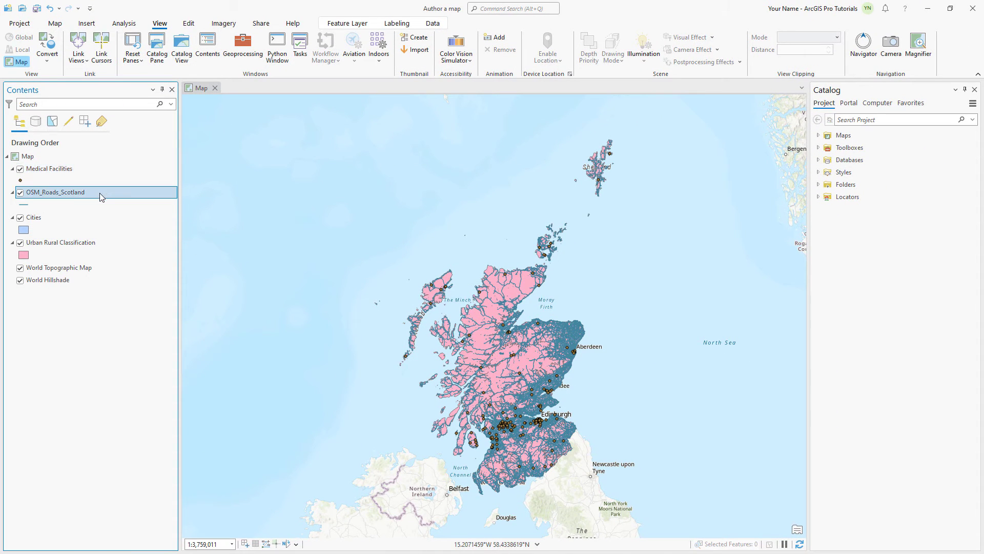
pyautogui.click(99, 192)
pyautogui.write('Roads')
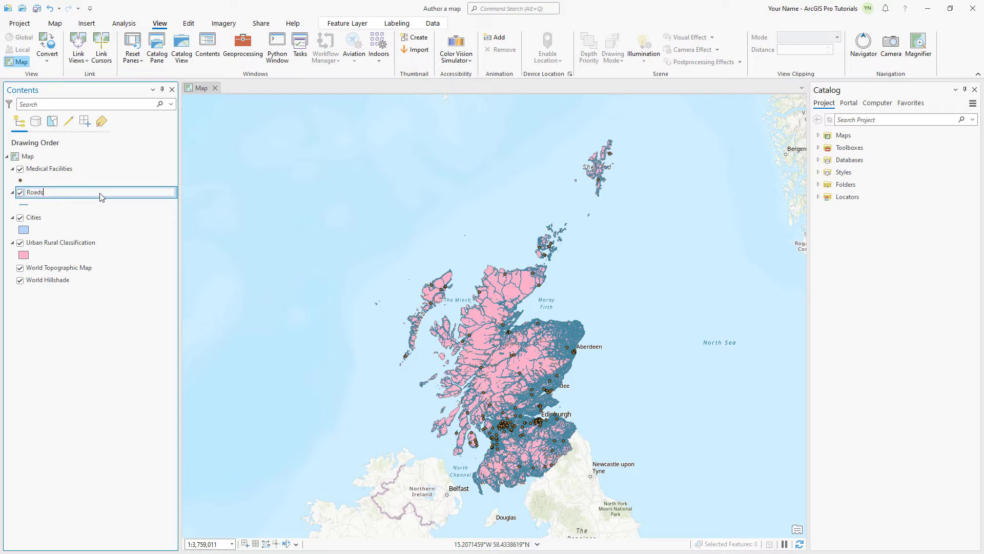
pyautogui.press('Return')
# - Change the map's name to Scotland in the map properties
pyautogui.rightClick(71, 159)
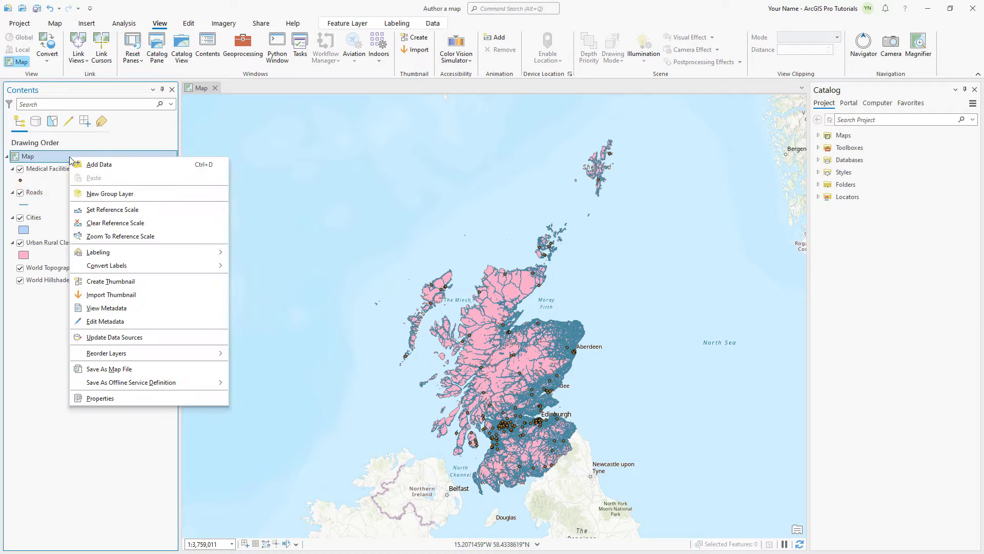
pyautogui.click(137, 398)
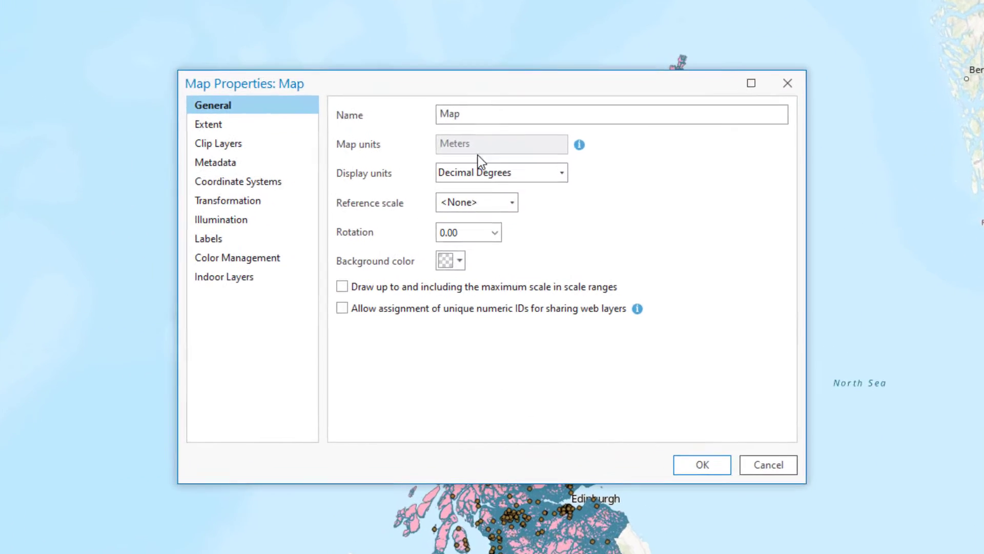
pyautogui.moveTo(499, 159); pyautogui.dragTo(457, 154)
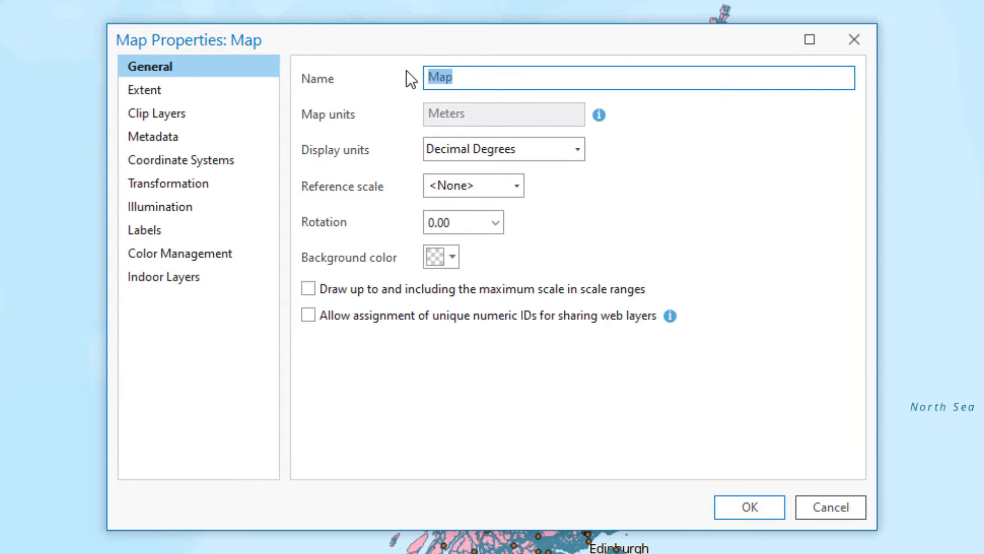
pyautogui.press('BackSpace')
pyautogui.write('Scotland')
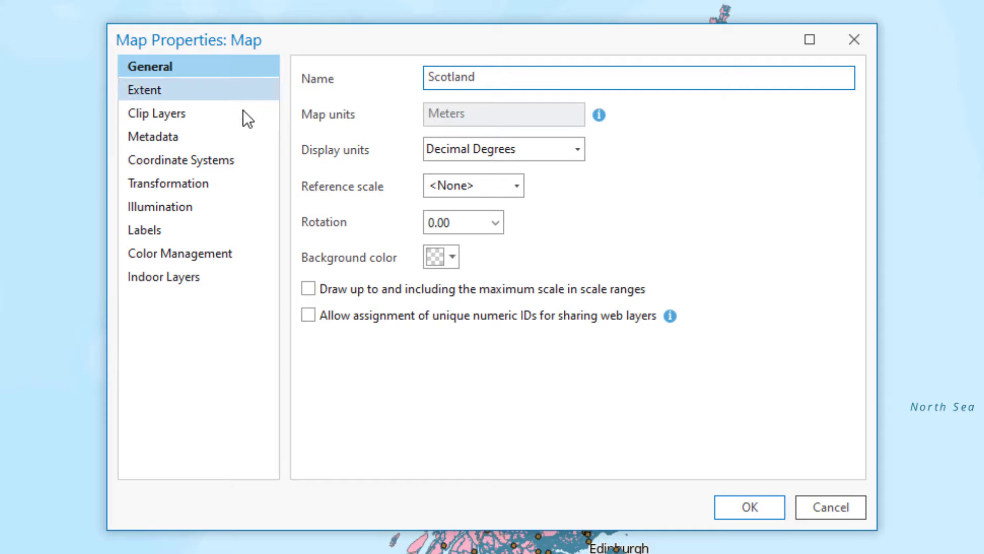
# - Set the map's metadata title to "Accessibility of medical facilities in Scotland", check its coordinate system and apply the map properties
pyautogui.click(202, 136)
pyautogui.click(366, 94)
pyautogui.hotkey('ctrl', 'a')
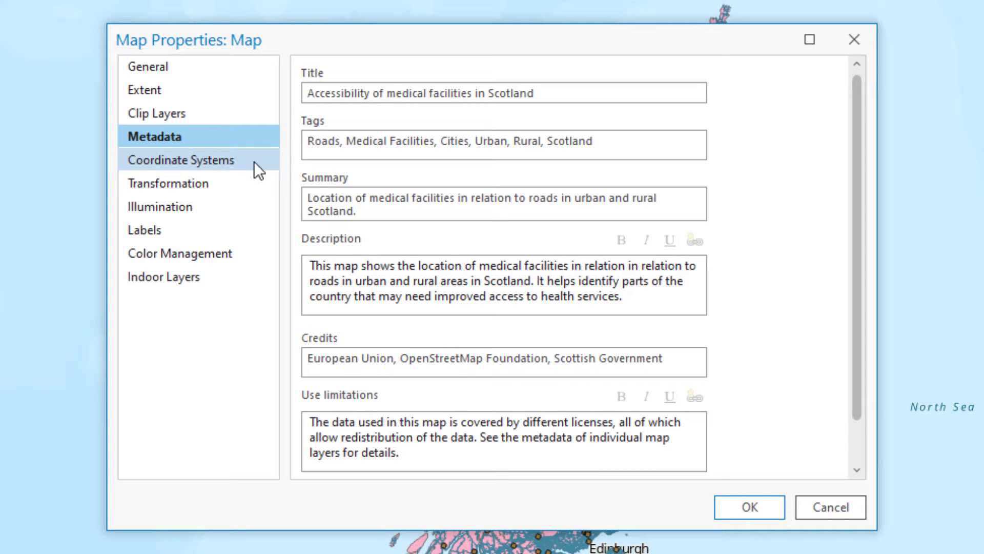
pyautogui.click(254, 161)
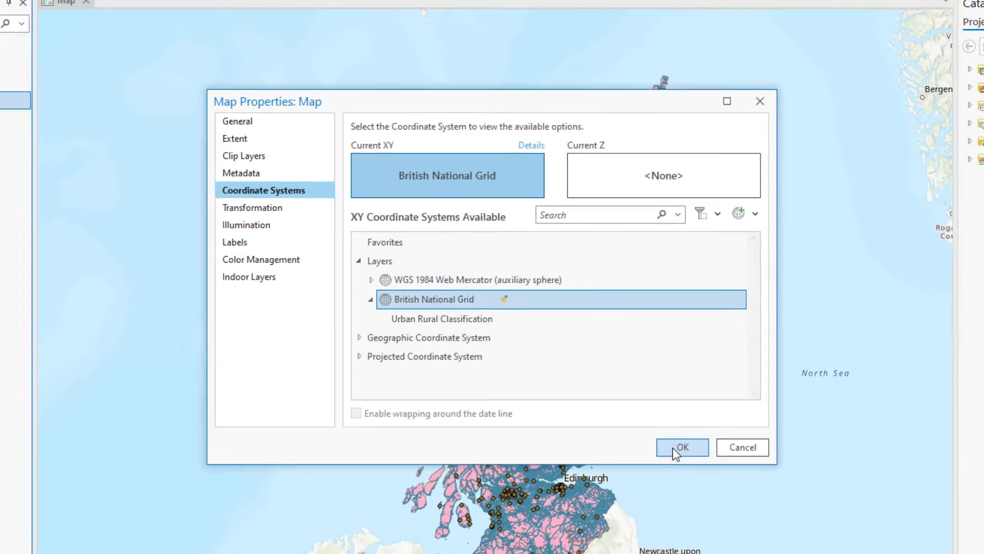
pyautogui.click(749, 507)
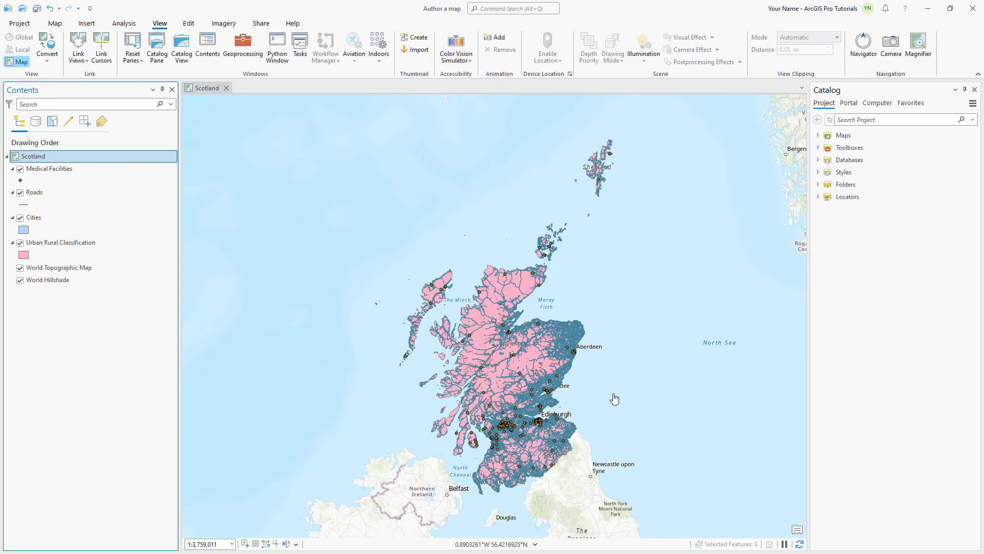
# - Change the basemap to Dark Gray Canvas and remove the Dark Gray Reference layer
pyautogui.click(55, 24)
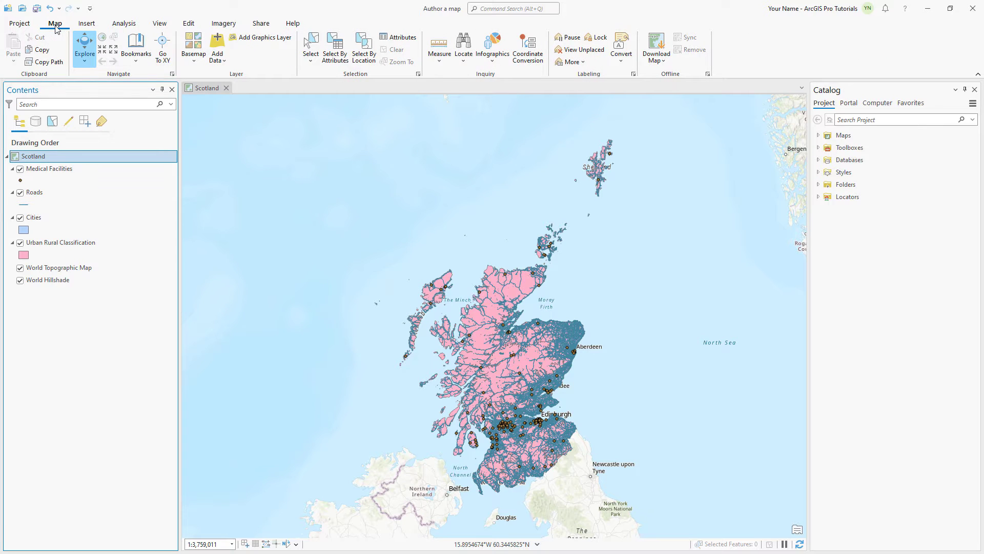
pyautogui.click(191, 59)
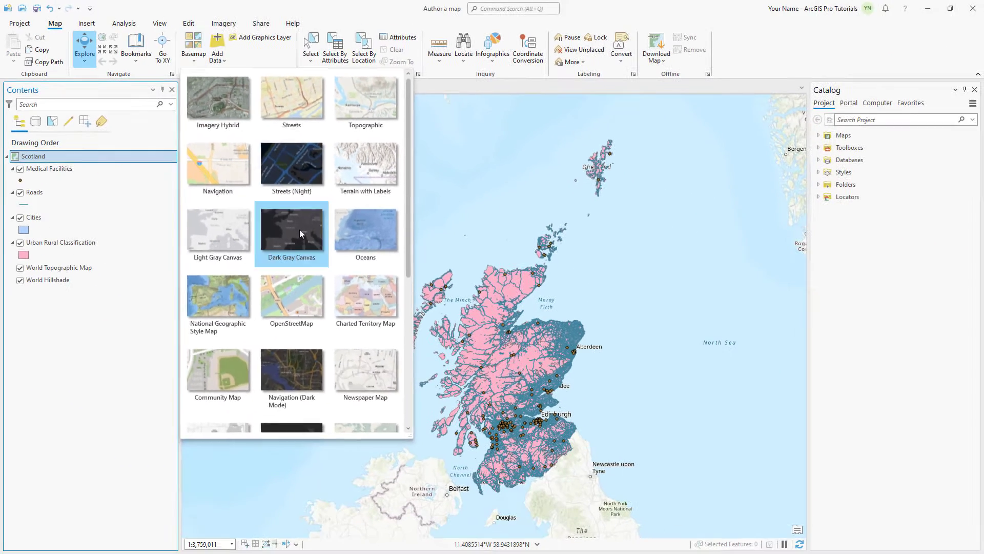
pyautogui.click(481, 266)
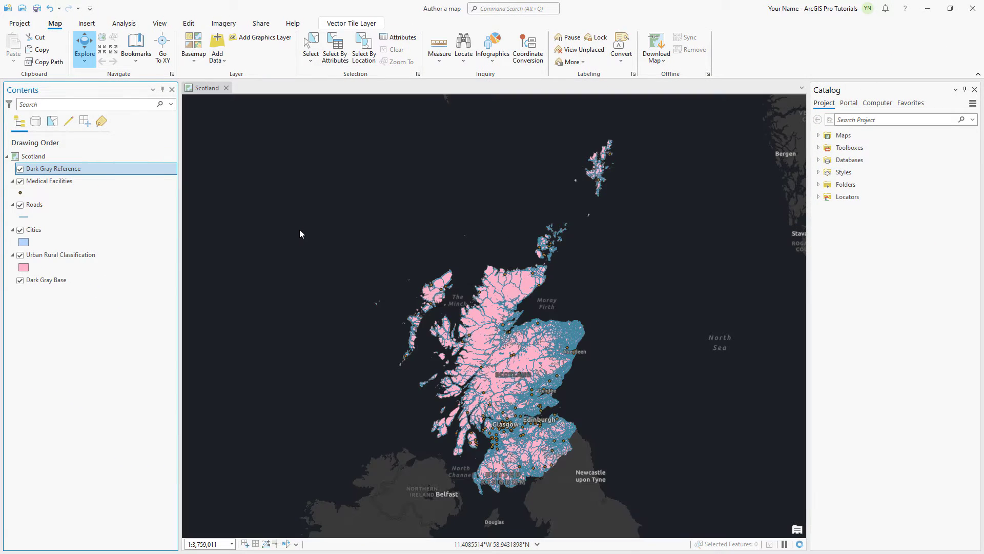
pyautogui.rightClick(131, 172)
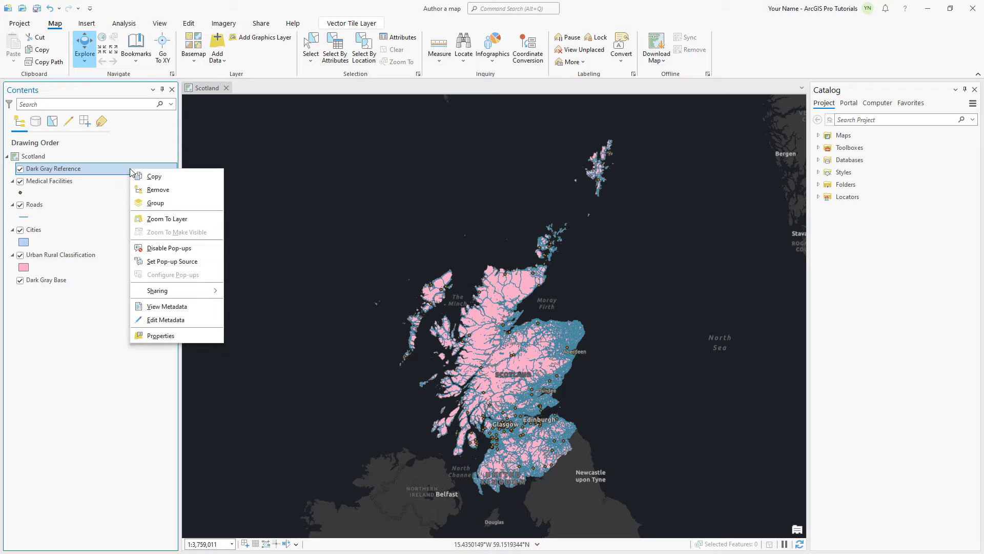
pyautogui.click(158, 190)
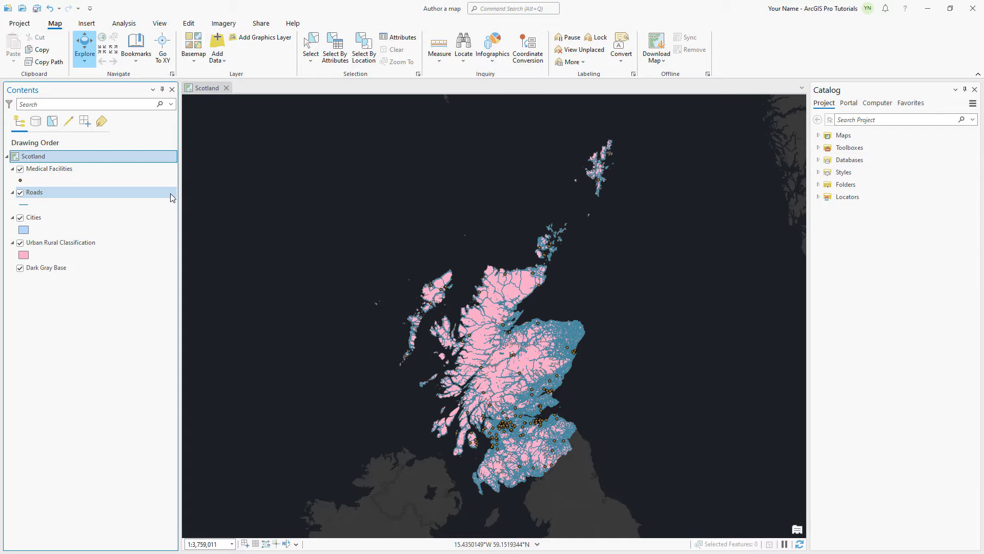
# - Turn off the Medical Facilities, Roads and Cities layers and show the map at the Full Extent bookmark
pyautogui.click(20, 169)
pyautogui.click(20, 193)
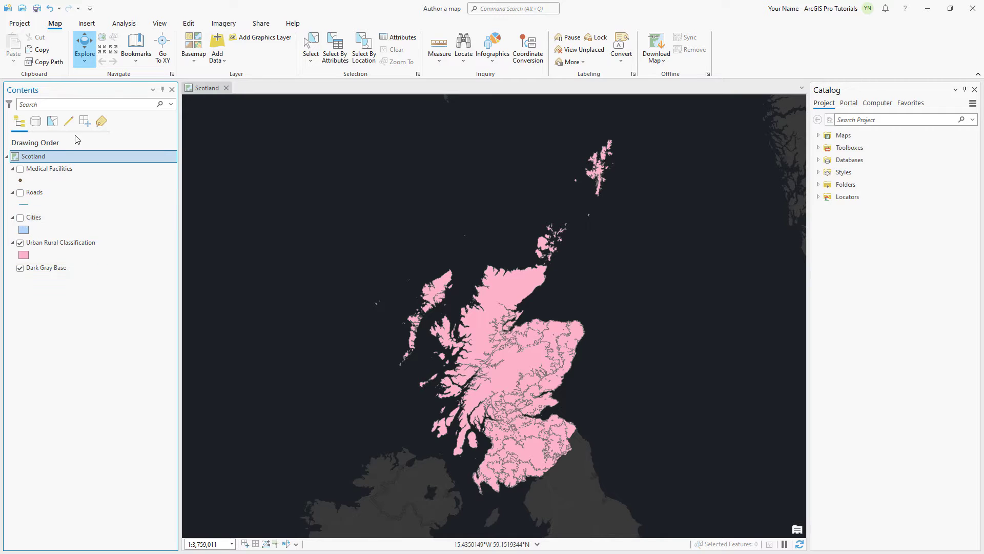
pyautogui.click(134, 61)
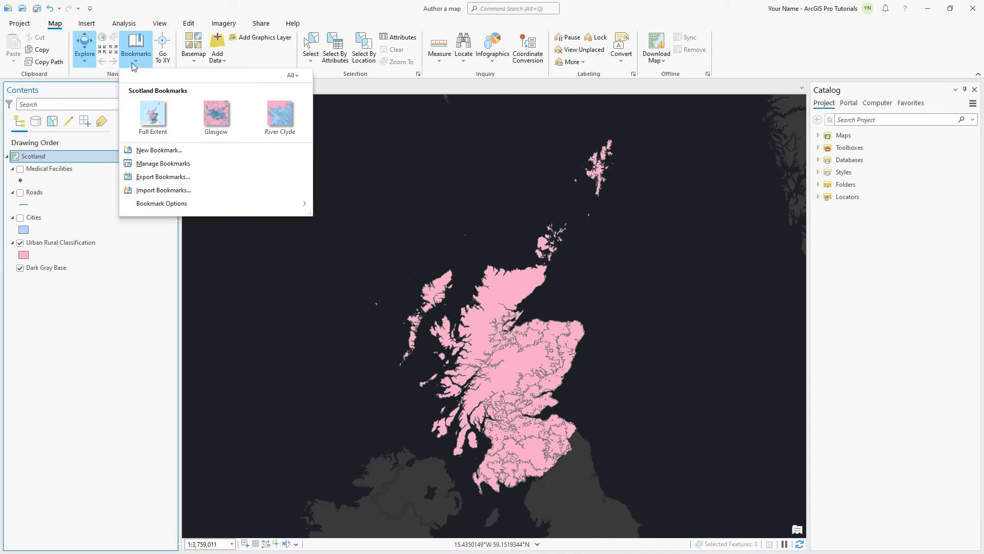
pyautogui.click(147, 115)
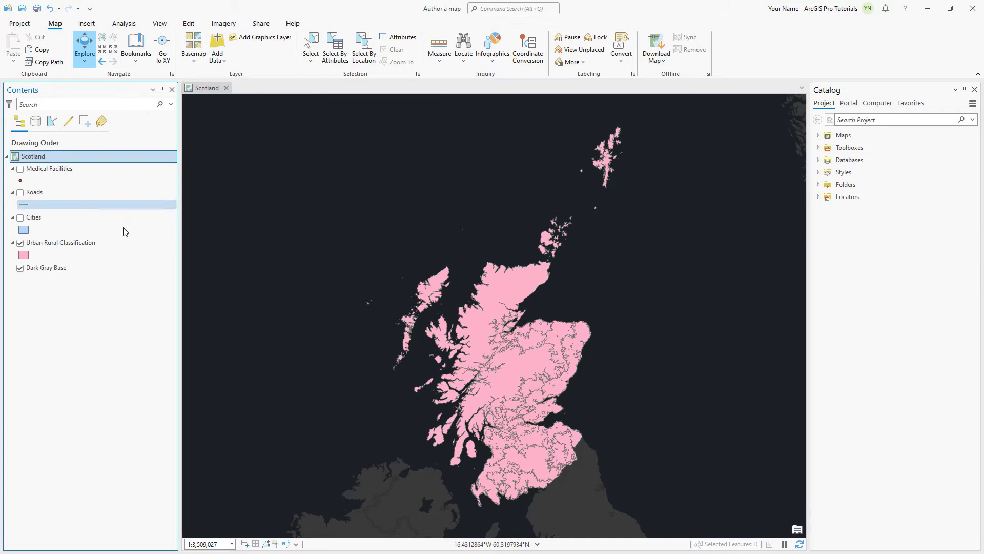
# - Open the attribute table of the Urban Rural Classification layer to examine its fields and classes
pyautogui.rightClick(117, 242)
pyautogui.click(126, 235)
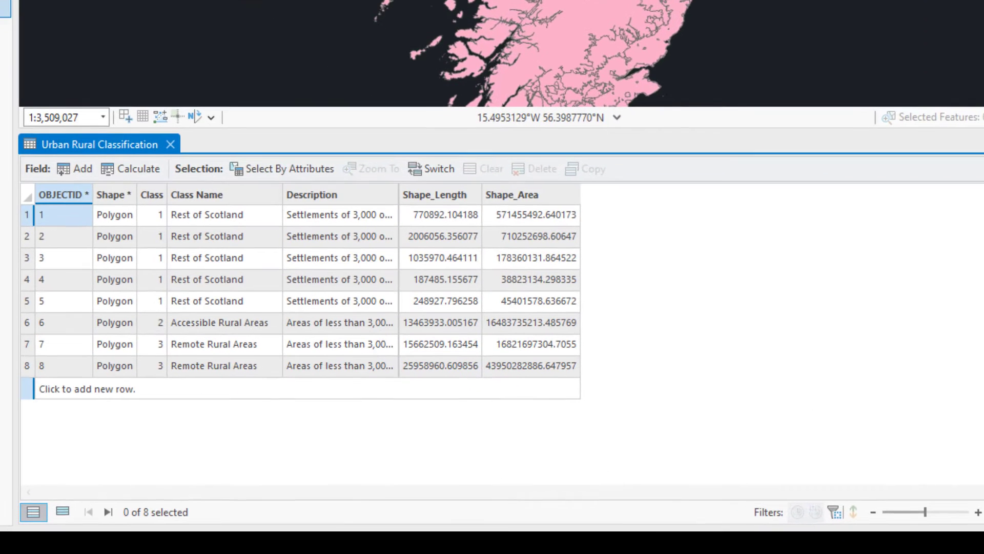
# - Widen the Description field of the Urban Rural Classification table to read the full class descriptions
pyautogui.moveTo(398, 194); pyautogui.dragTo(799, 248)
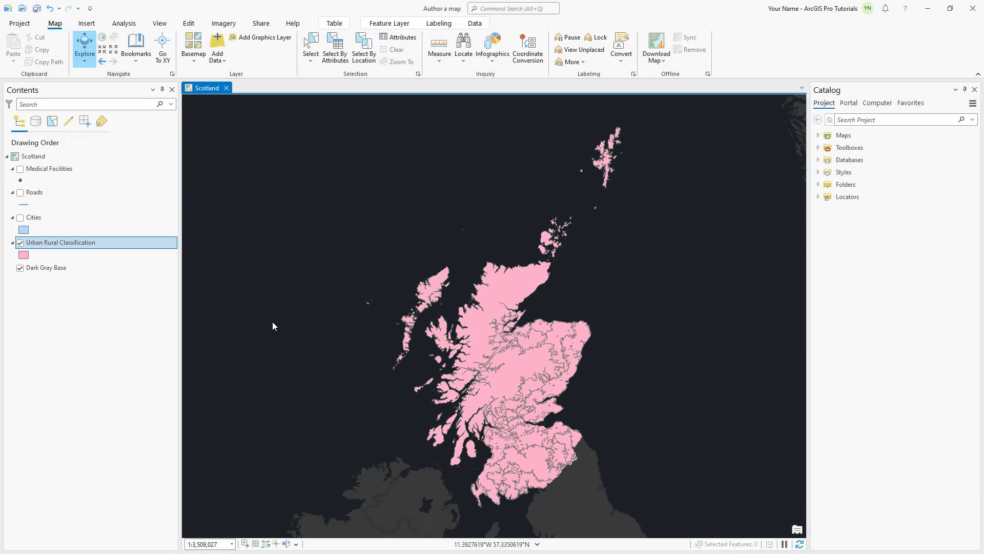
# - Symbolize the Urban Rural Classification layer by unique values of the Class field and add all its values
pyautogui.rightClick(140, 242)
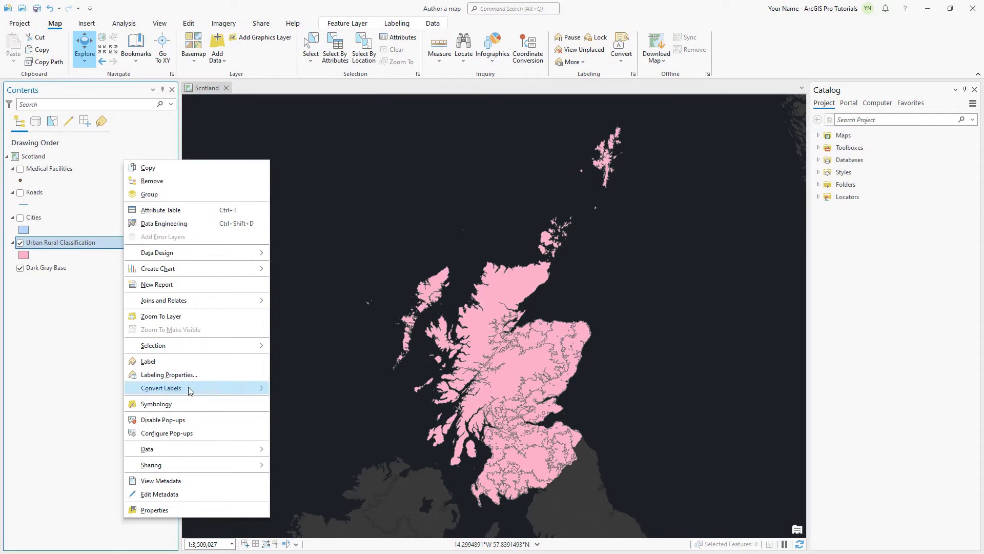
pyautogui.click(188, 403)
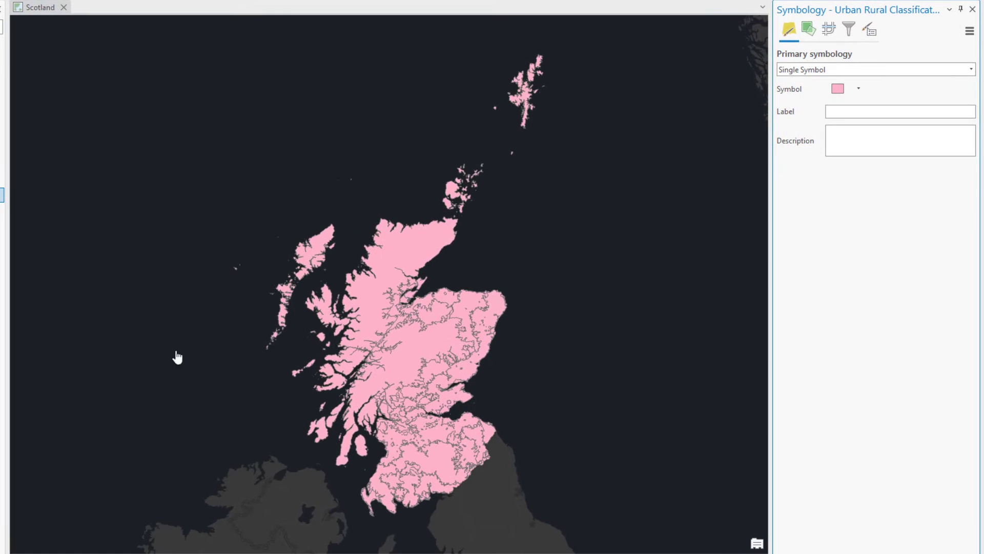
pyautogui.click(973, 70)
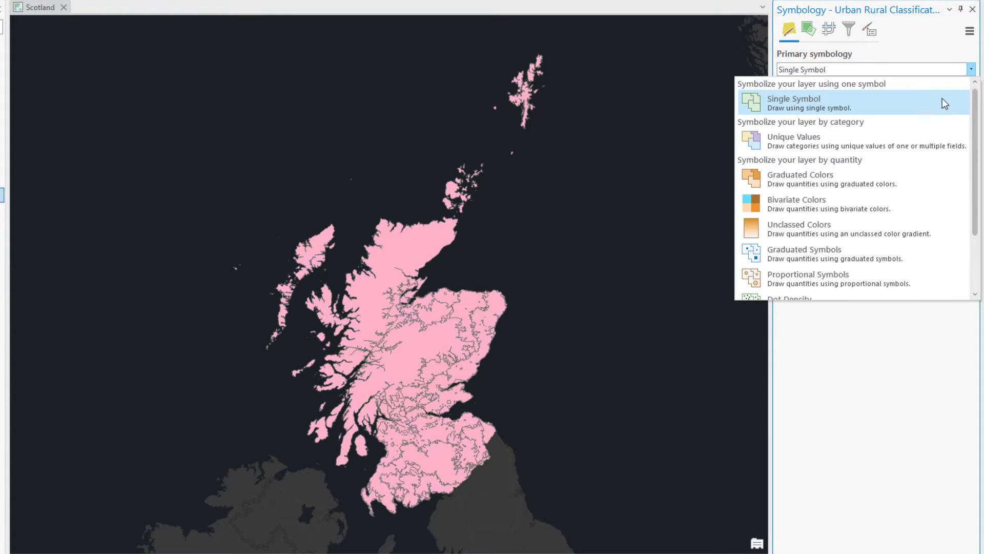
pyautogui.click(949, 148)
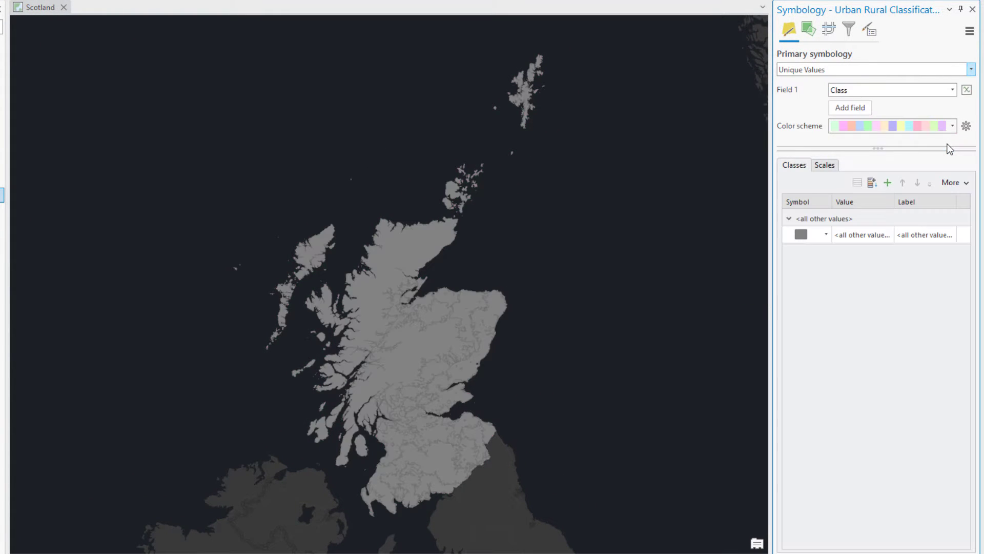
pyautogui.click(872, 182)
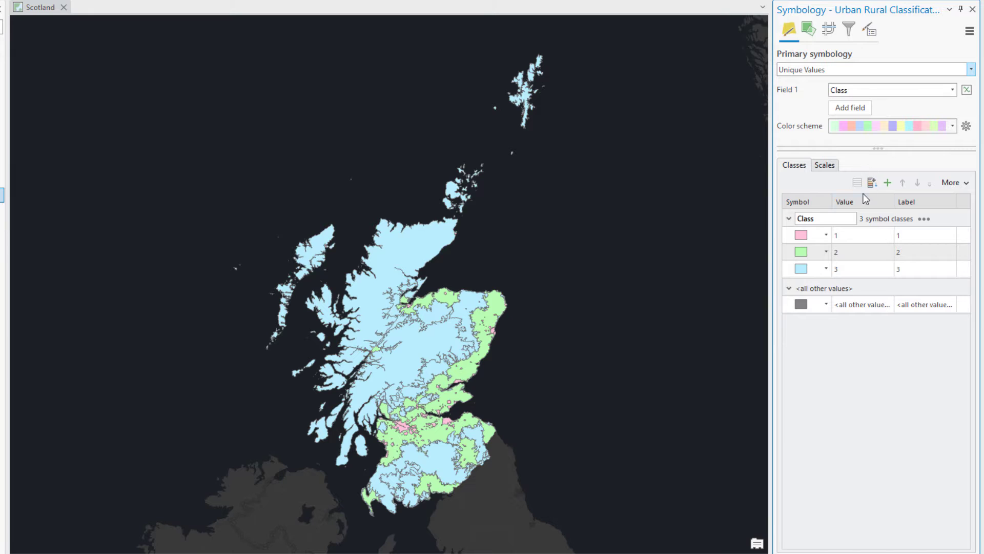
# - Format the class 1 symbol with a medium gray fill and a 0 pt outline
pyautogui.click(804, 234)
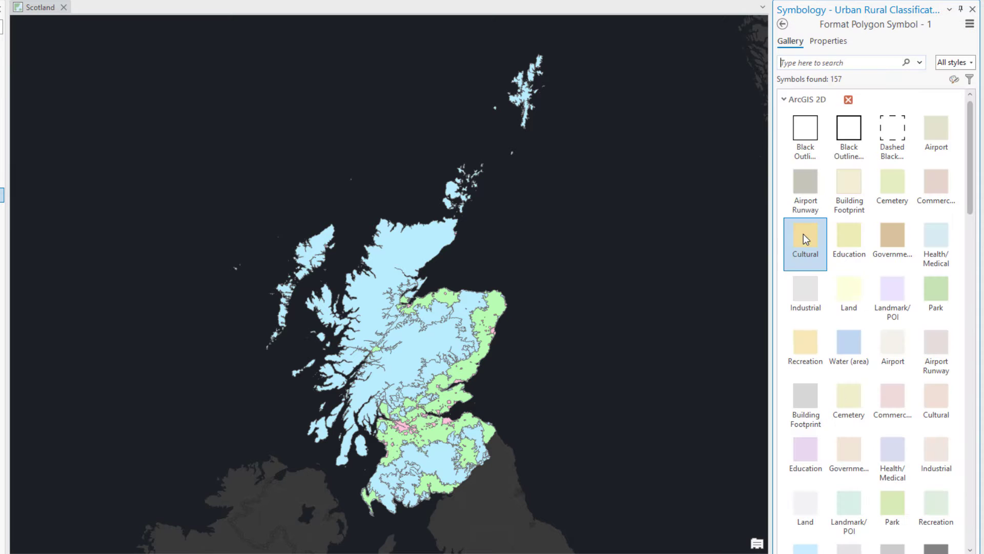
pyautogui.click(829, 43)
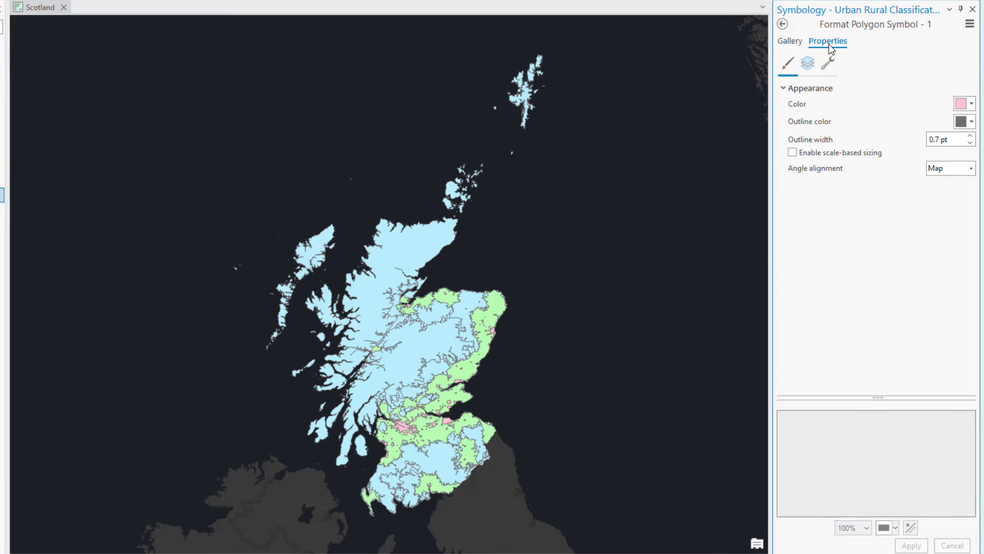
pyautogui.click(971, 104)
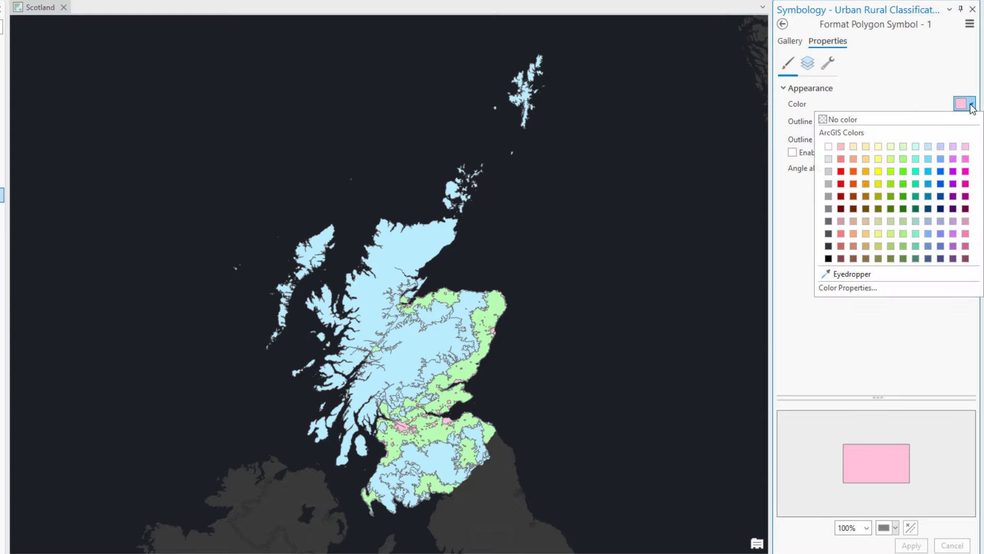
pyautogui.click(828, 196)
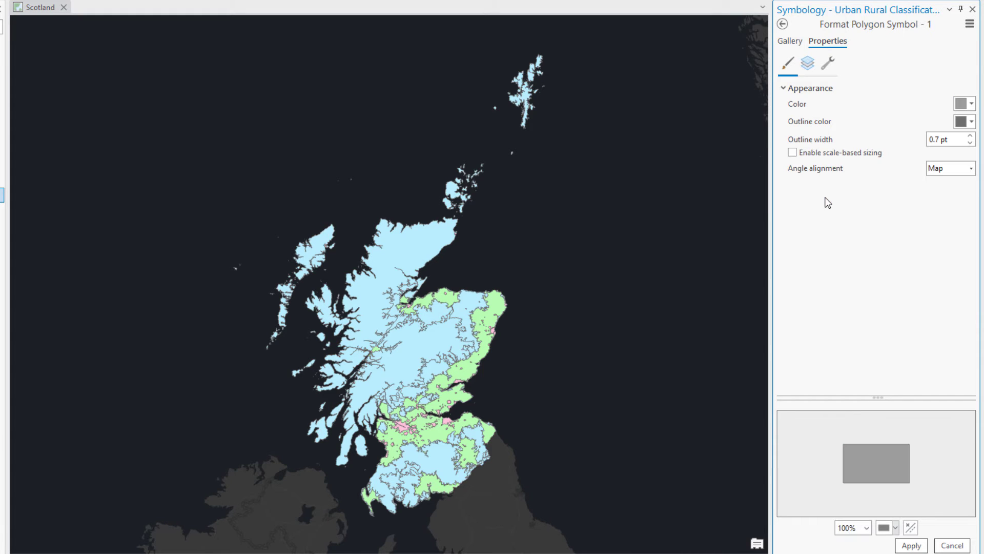
pyautogui.click(970, 142)
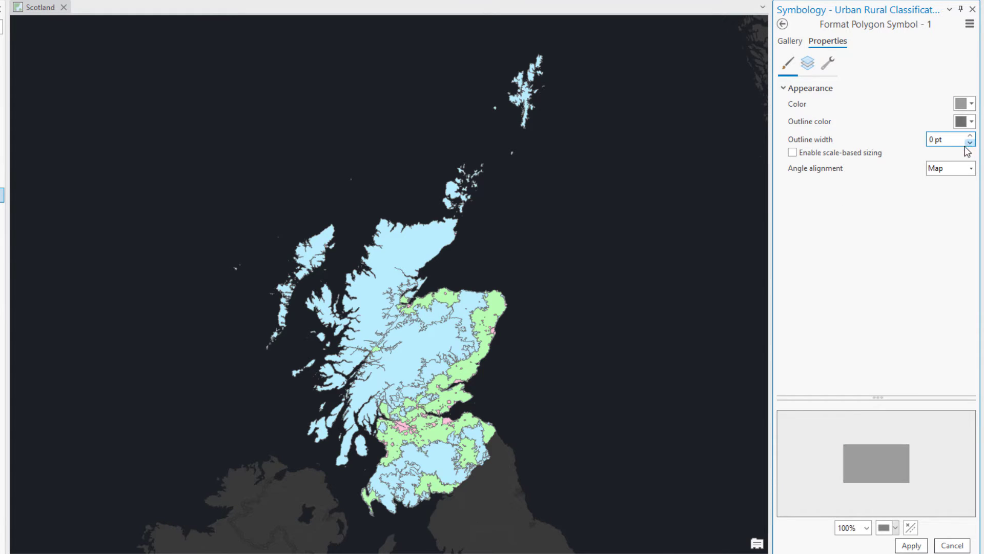
pyautogui.click(908, 545)
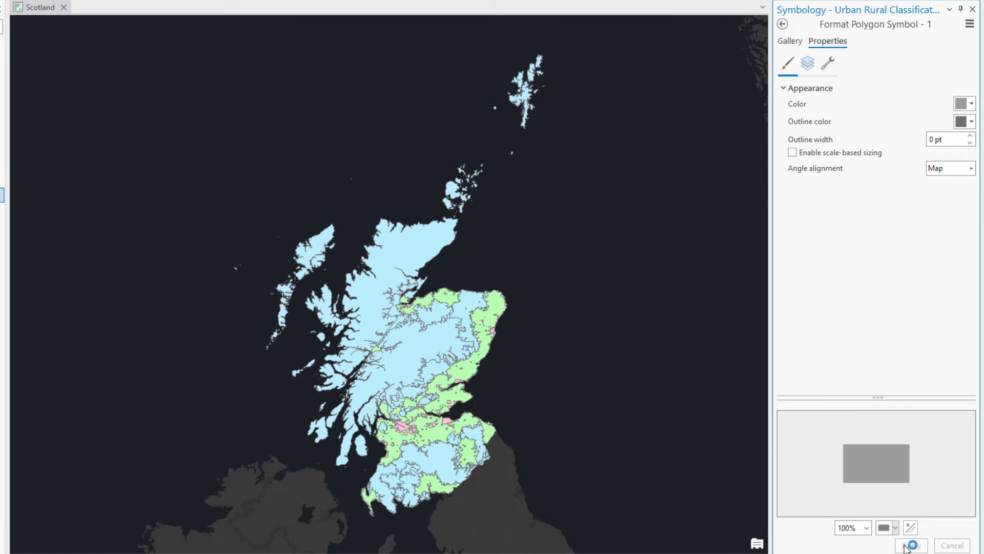
pyautogui.click(783, 24)
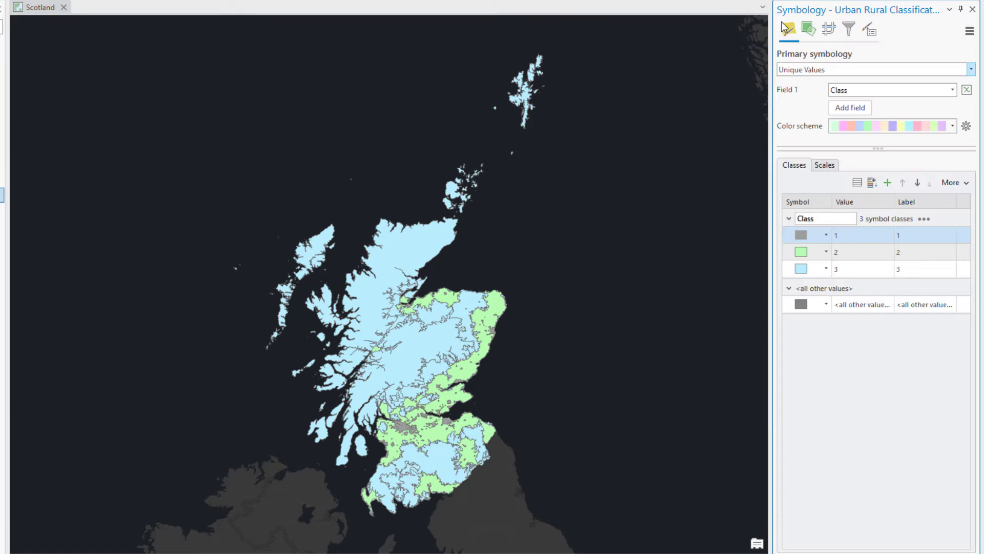
# - Format the class 2 symbol with a muted light green fill and no outline
pyautogui.click(799, 253)
pyautogui.click(962, 105)
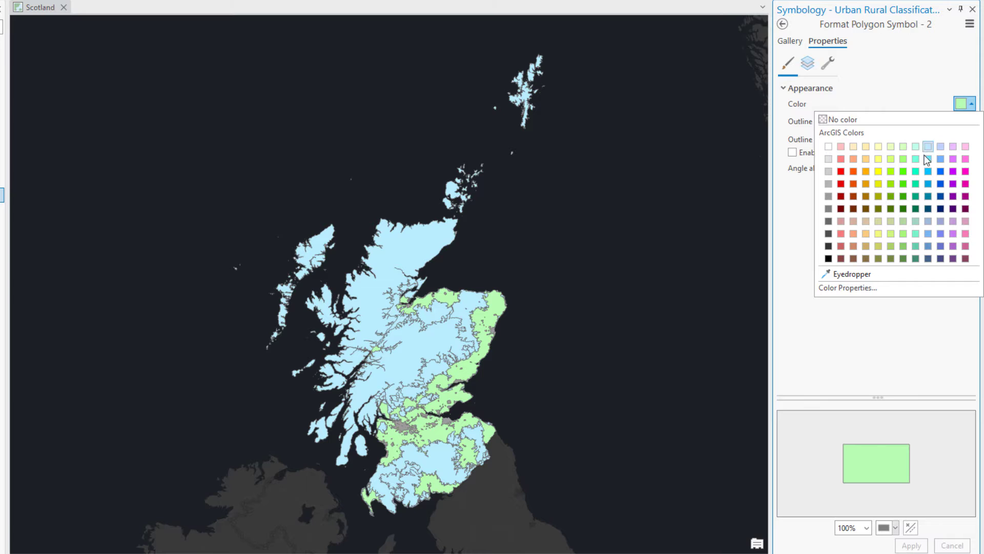
pyautogui.click(904, 221)
pyautogui.click(912, 545)
pyautogui.click(783, 25)
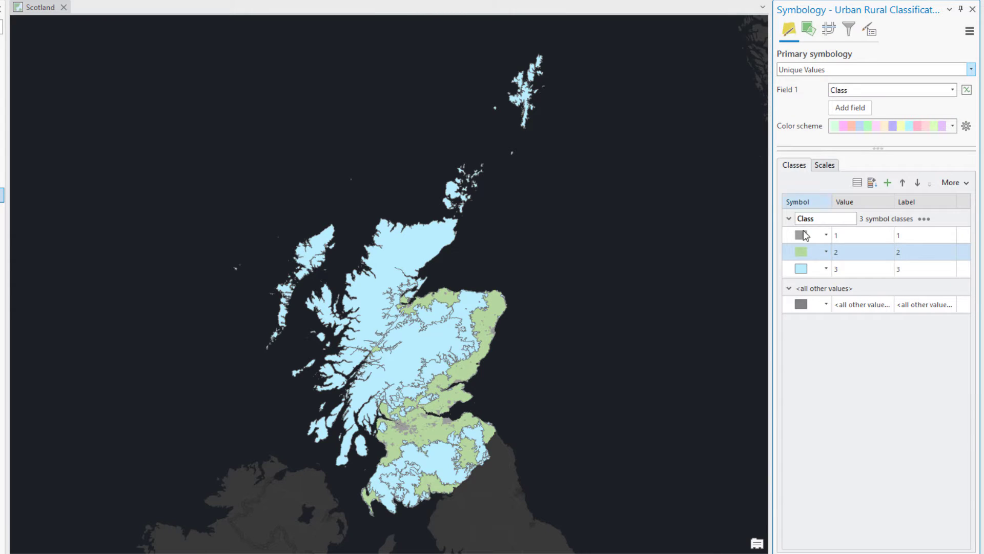
# - Set the class 3 symbol's fill to a custom RGB color with red 128, green 178 and blue 102
pyautogui.click(802, 268)
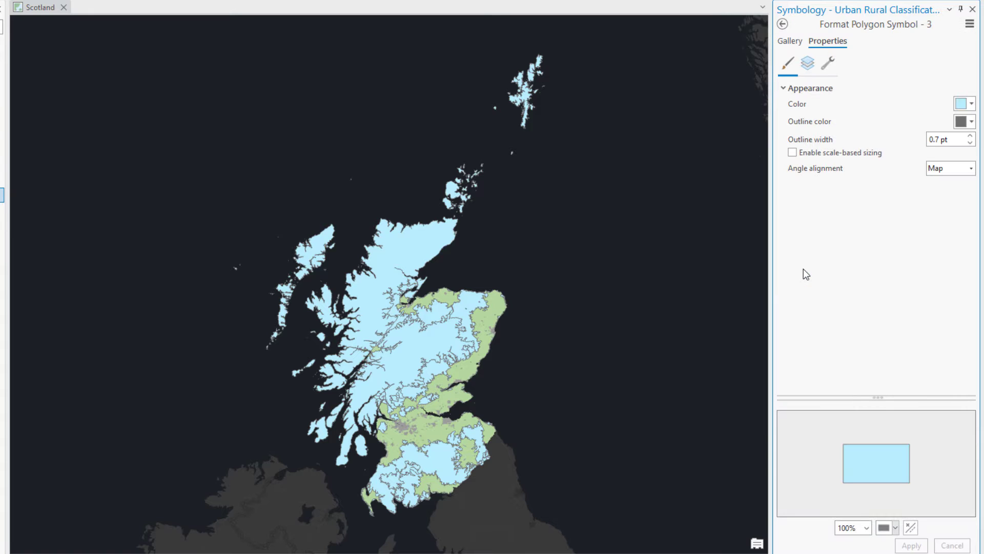
pyautogui.click(967, 104)
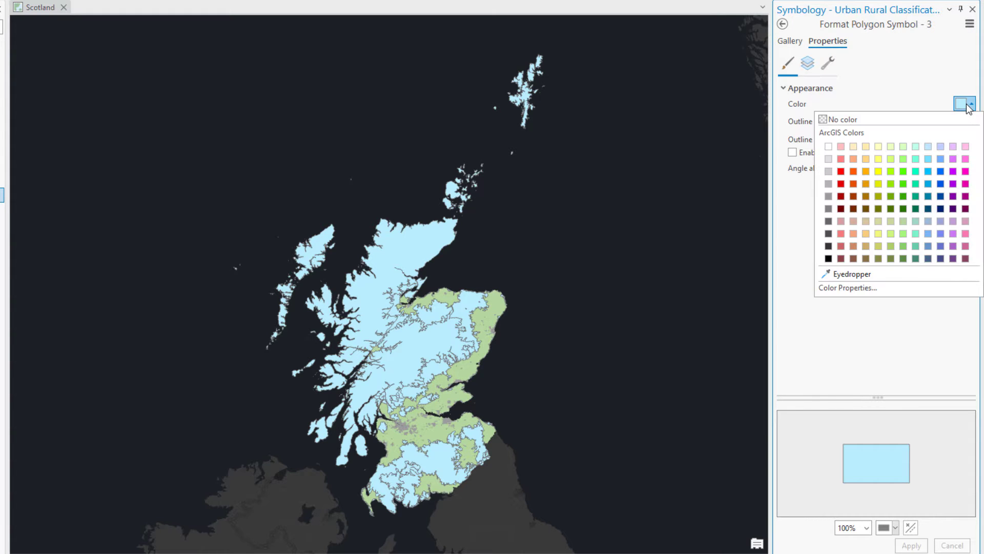
pyautogui.click(912, 289)
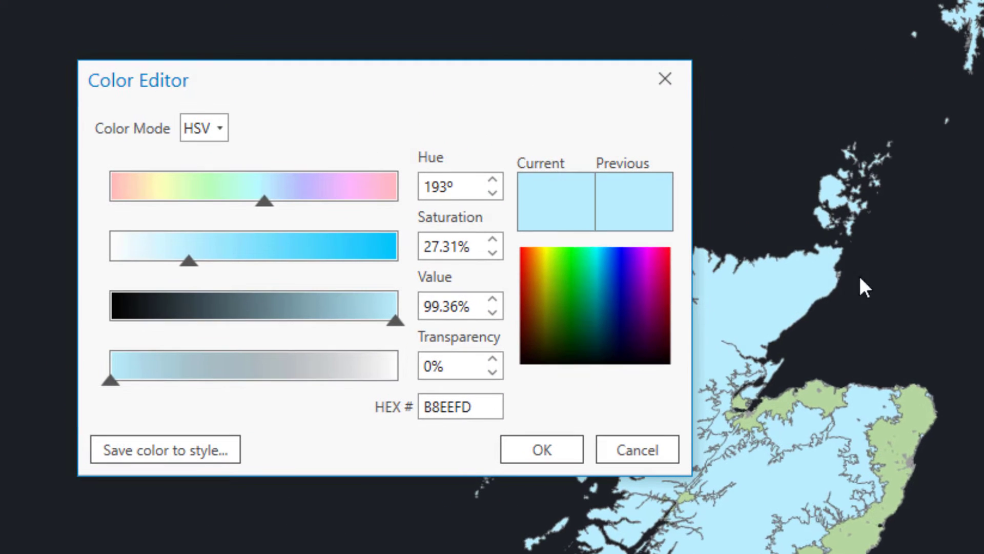
pyautogui.click(198, 134)
pyautogui.click(229, 154)
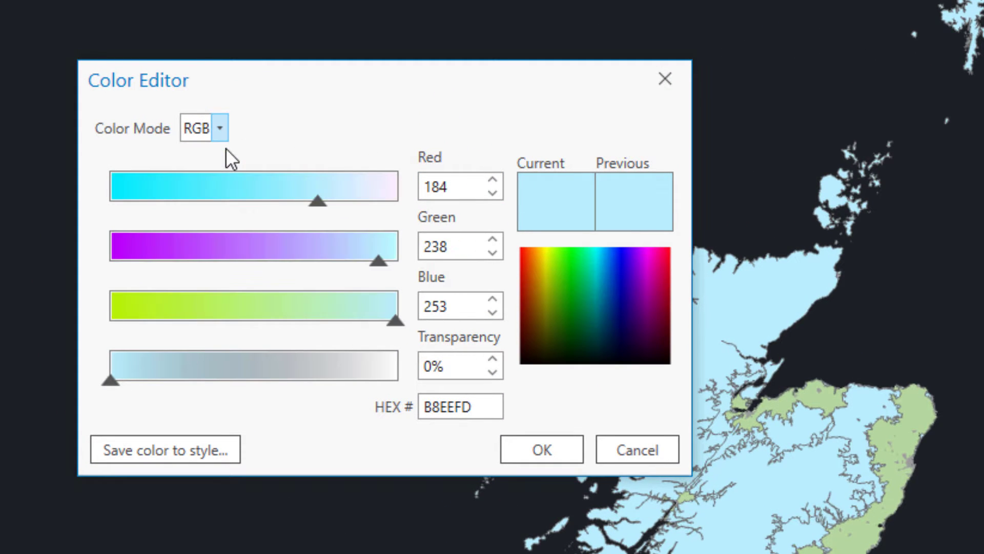
pyautogui.doubleClick(413, 182)
pyautogui.write('128')
pyautogui.doubleClick(466, 246)
pyautogui.write('178')
pyautogui.press('Tab')
pyautogui.press('BackSpace')
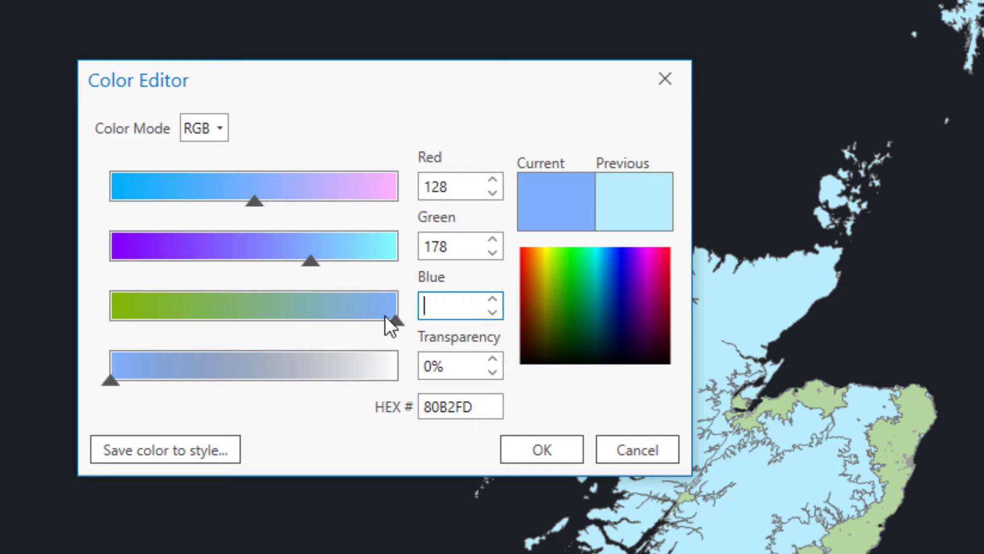
pyautogui.write('102')
pyautogui.click(542, 449)
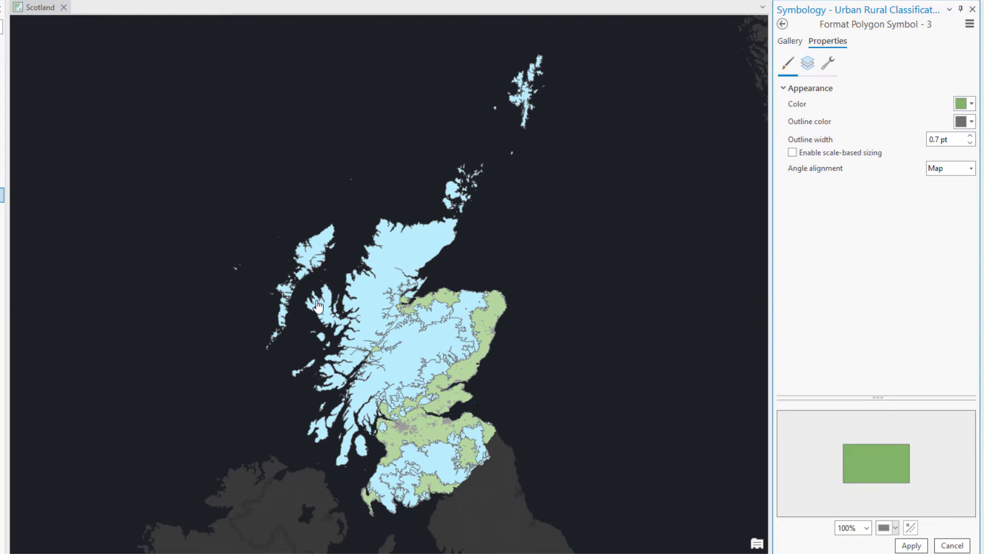
# - Set the class 3 symbol's outline width to 0 pt and apply the changes
pyautogui.click(970, 143)
pyautogui.click(911, 545)
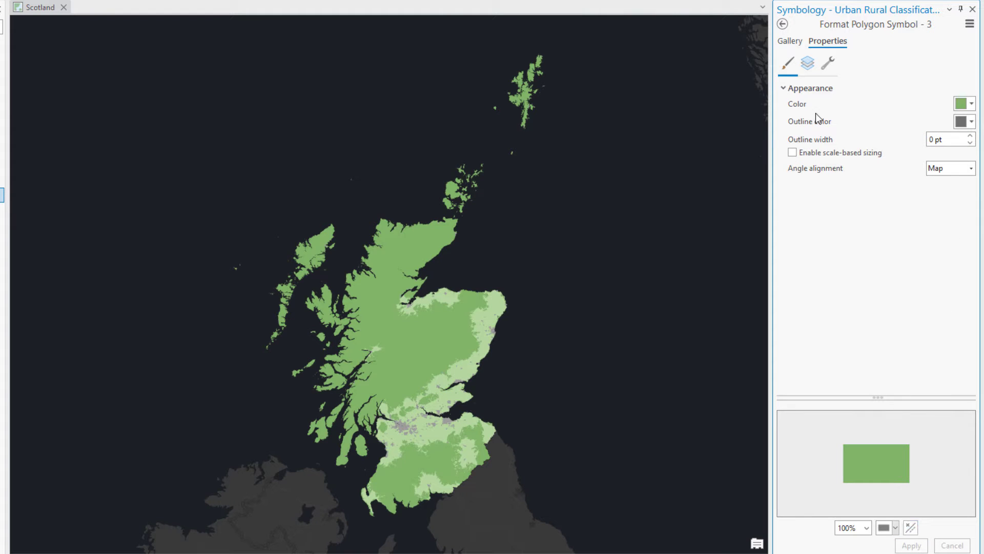
pyautogui.click(782, 25)
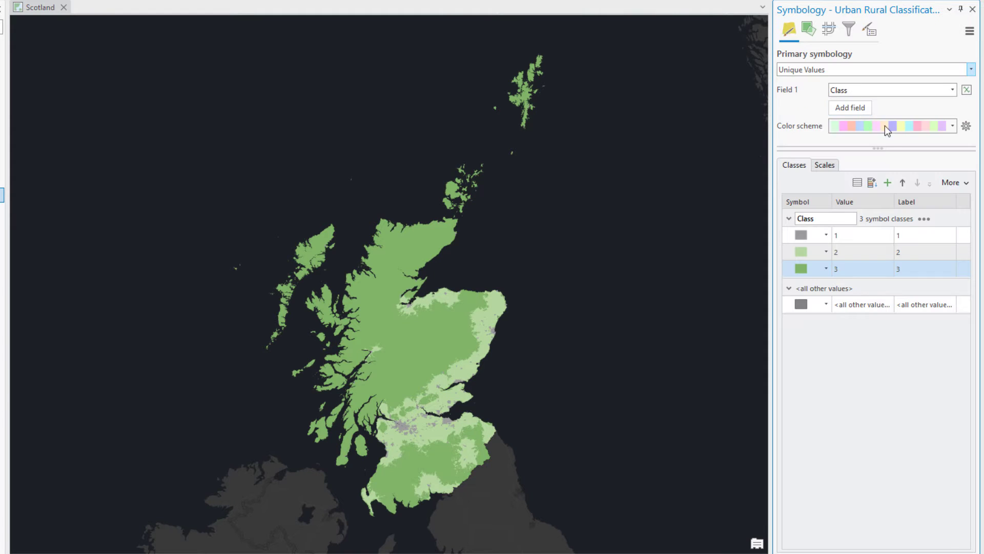
# - Hide the all other values class and label classes 1 to 3 Cities and Towns, Accessible Rural Areas and Remote Rural Areas
pyautogui.click(954, 182)
pyautogui.click(956, 198)
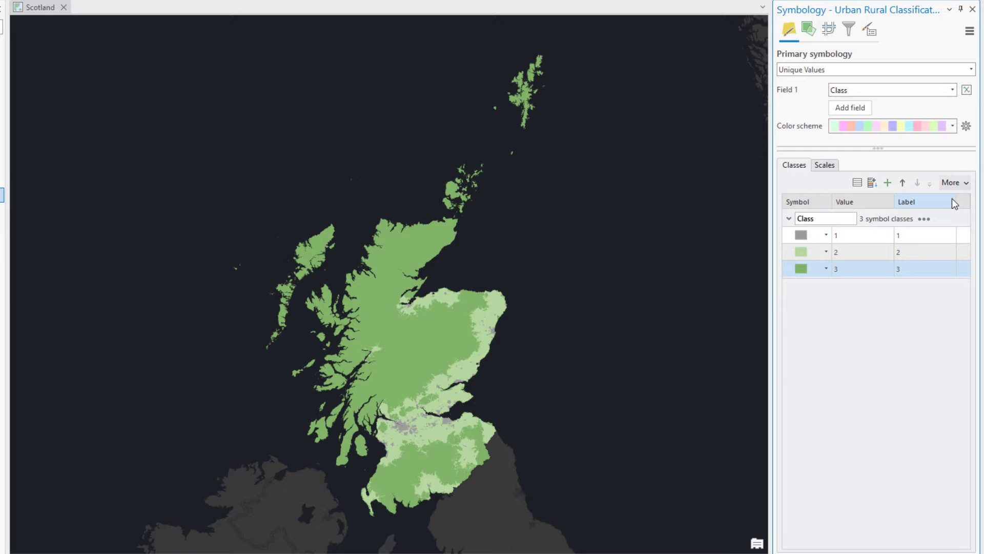
pyautogui.click(924, 233)
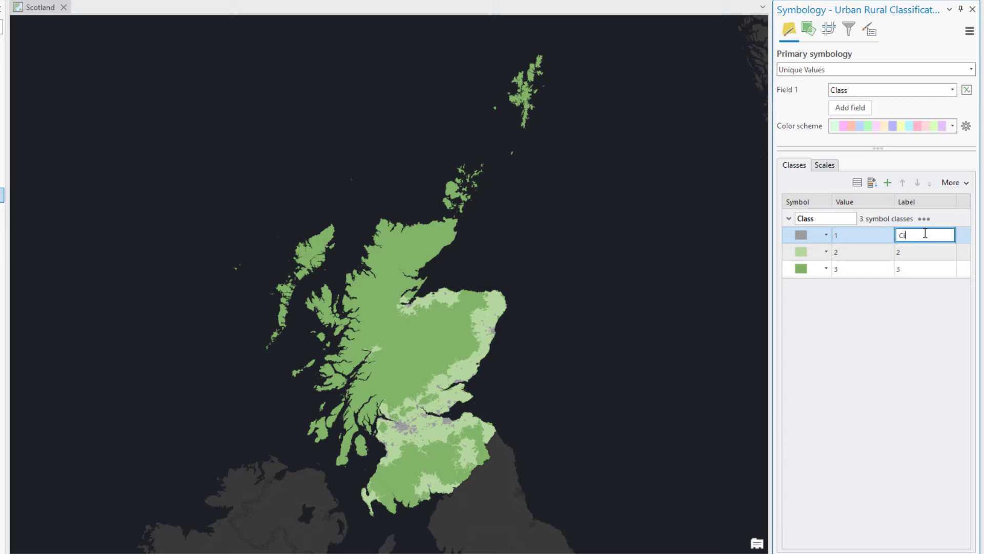
pyautogui.write('Cities and Towns')
pyautogui.press('Tab')
pyautogui.write('Accessible Rural Areas')
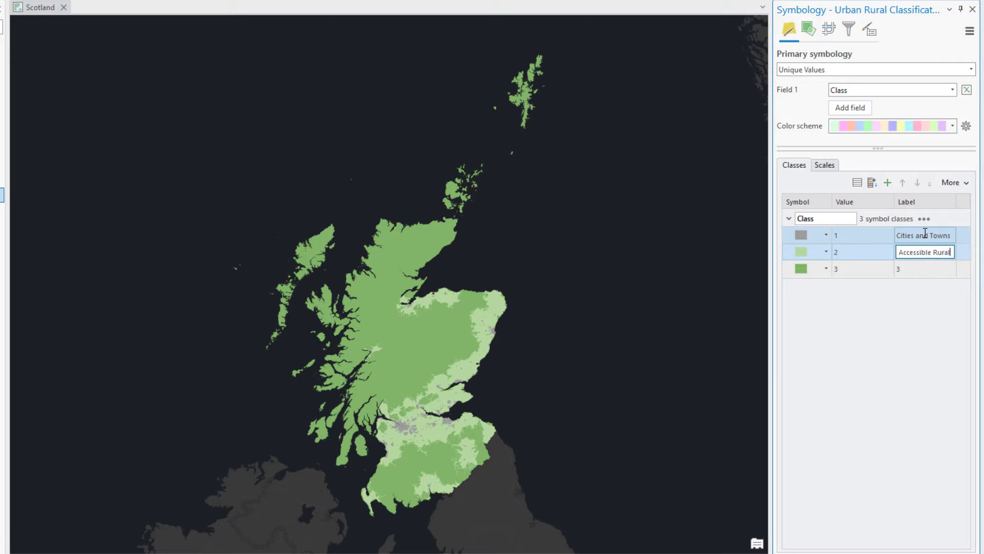
pyautogui.press('Tab')
pyautogui.write('Remote Rural Areas')
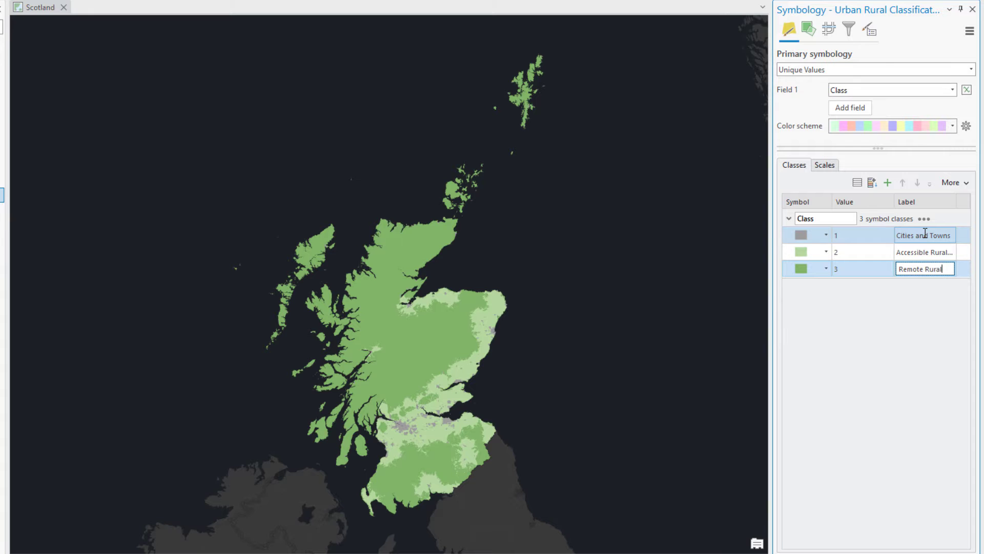
pyautogui.press('Return')
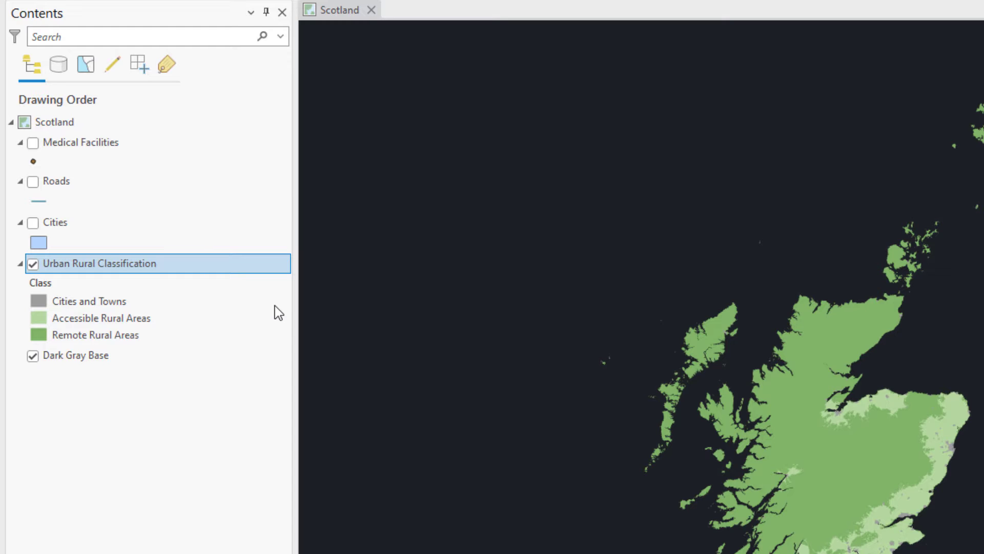
# - Delete the Class heading above the Urban Rural Classification layer's legend entries
pyautogui.click(146, 282)
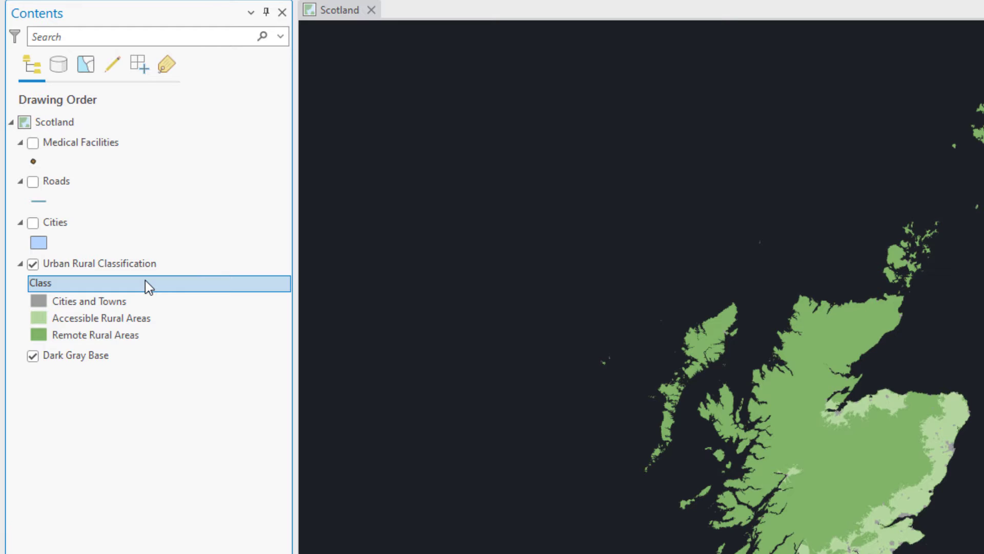
pyautogui.click(145, 282)
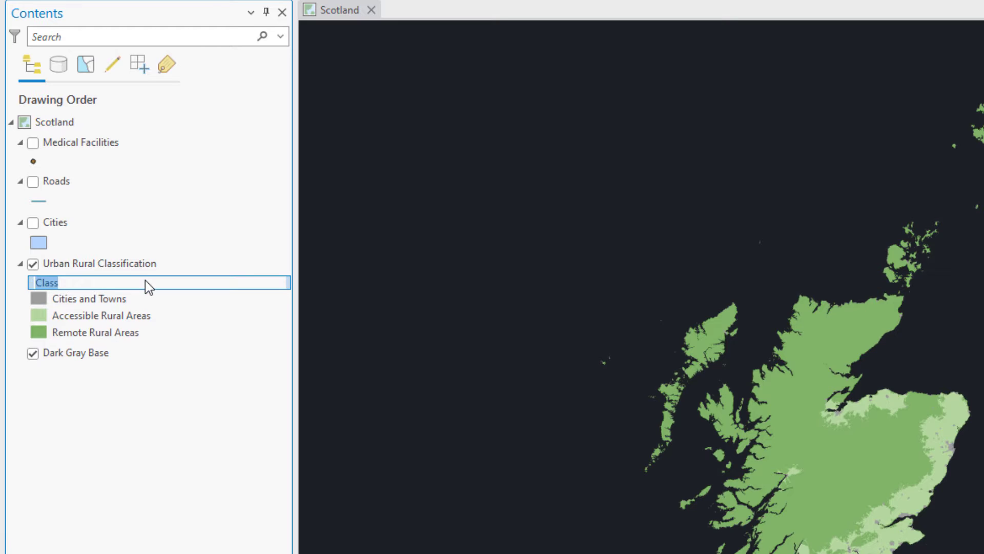
pyautogui.press('BackSpace')
pyautogui.press('Return')
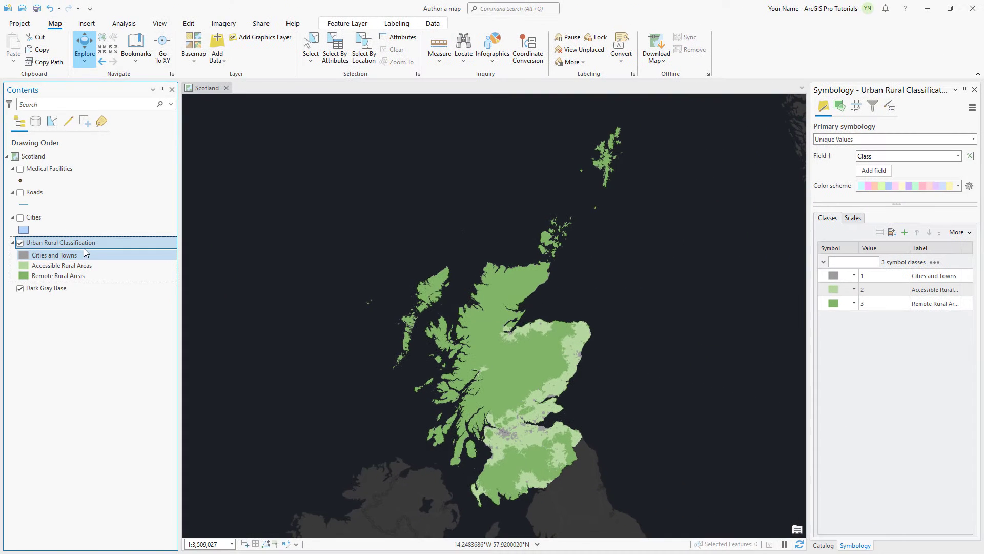
# - Turn on the Roads layer and chart the statistics of the Road Type field from its attribute table
pyautogui.click(20, 192)
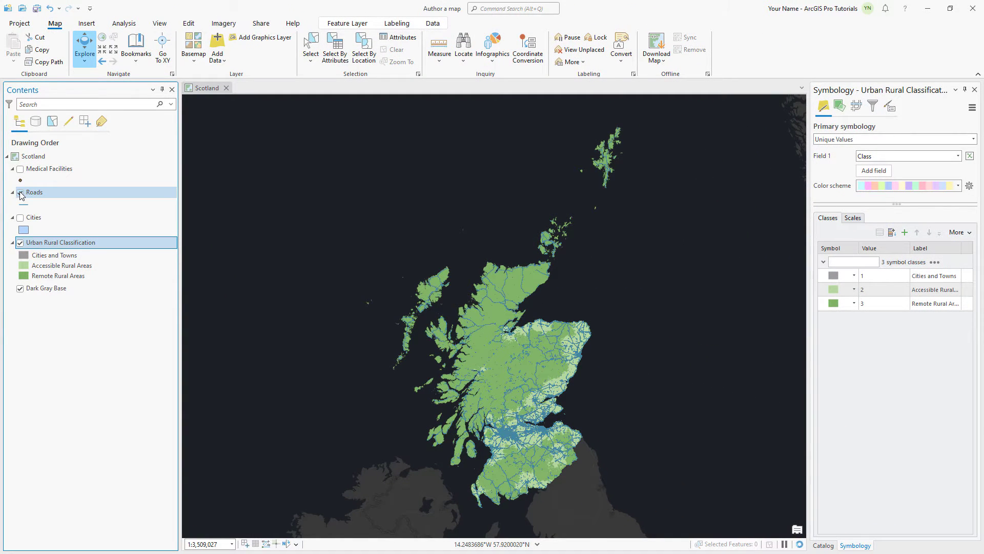
pyautogui.rightClick(46, 192)
pyautogui.click(108, 239)
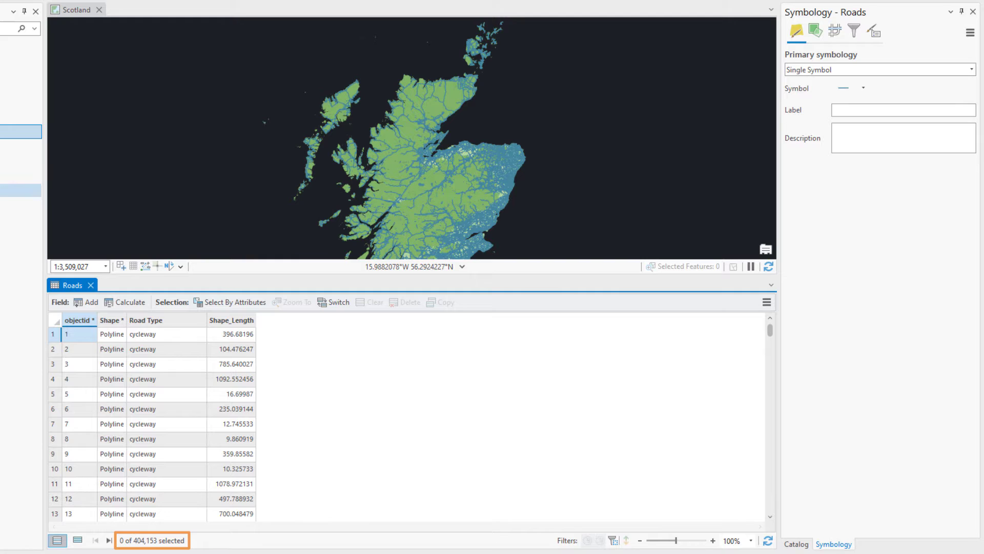
pyautogui.rightClick(174, 323)
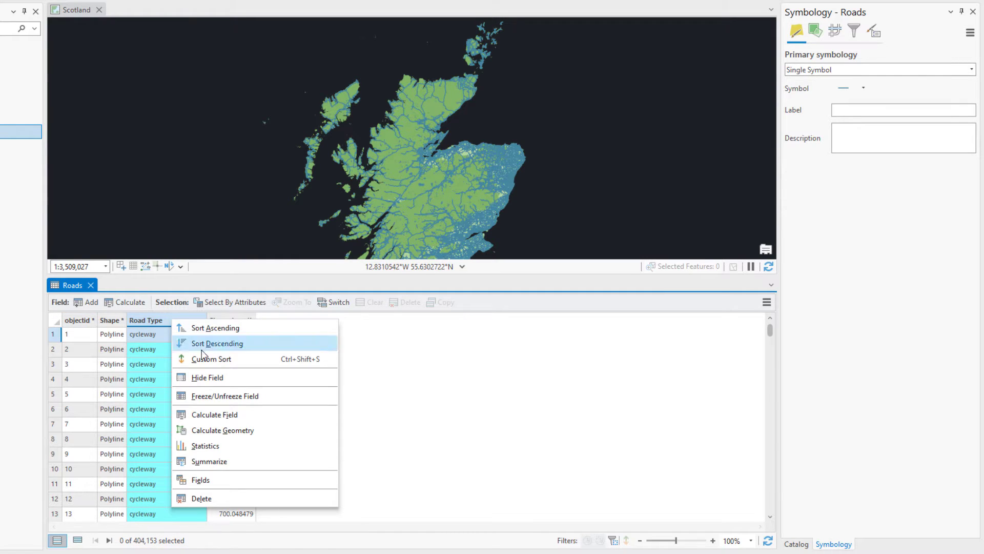
pyautogui.click(232, 446)
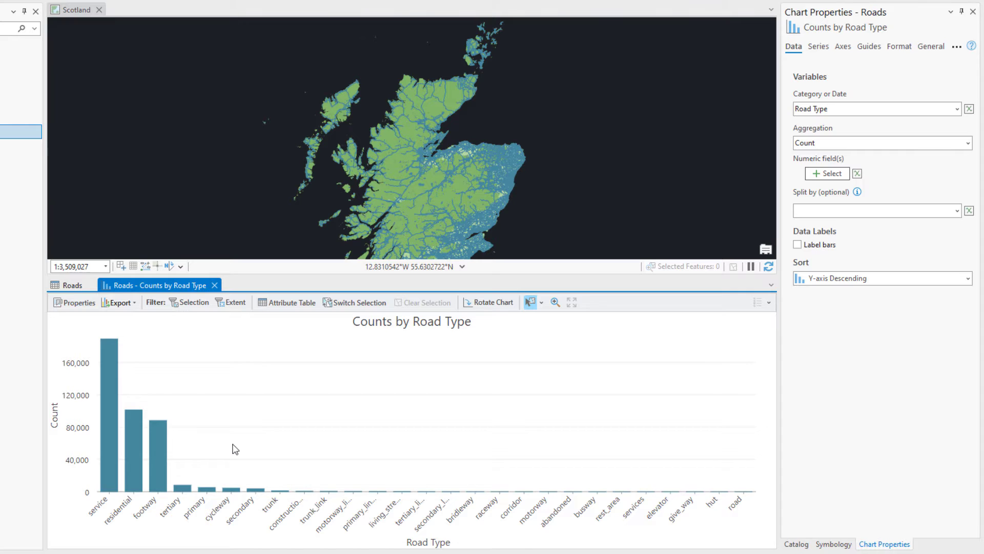
# - Close the Counts by Road Type chart, its properties and the Roads attribute table
pyautogui.click(215, 285)
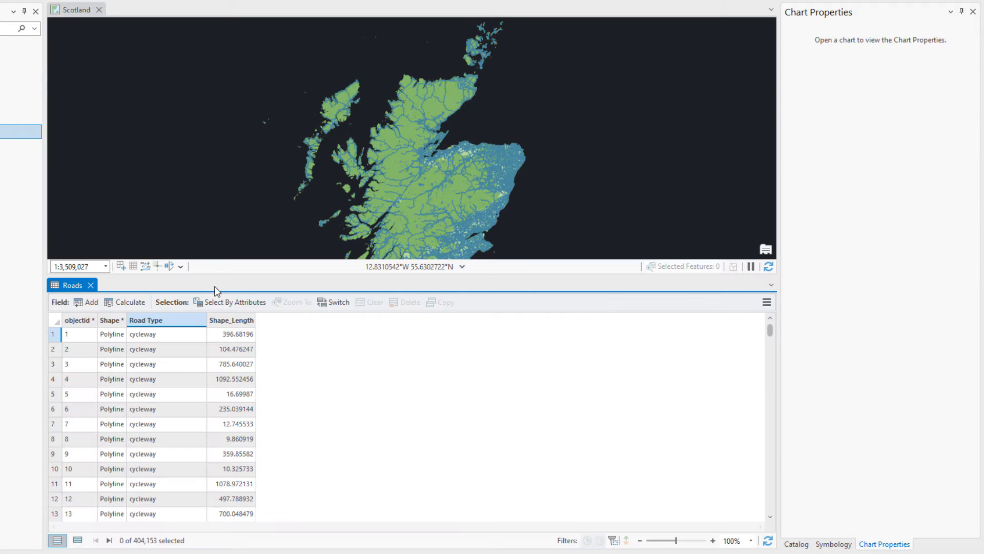
pyautogui.click(972, 12)
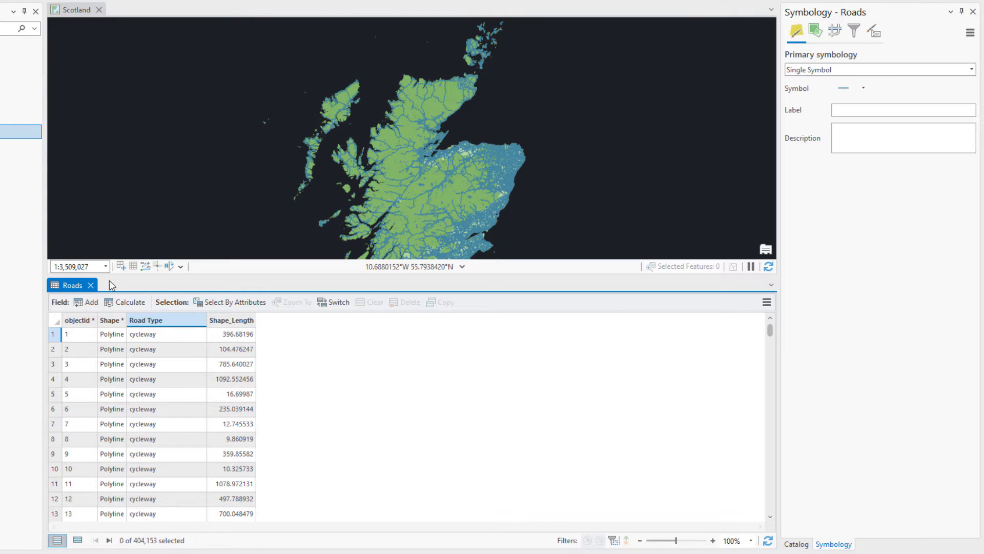
pyautogui.click(90, 285)
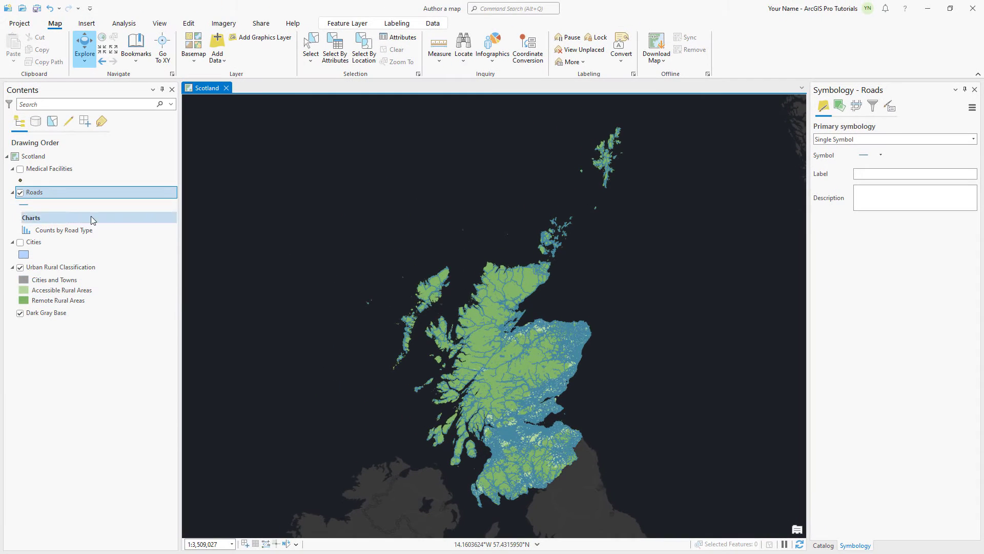
# - Create a definition query on the Roads layer where Road Type includes the value(s)
pyautogui.doubleClick(61, 195)
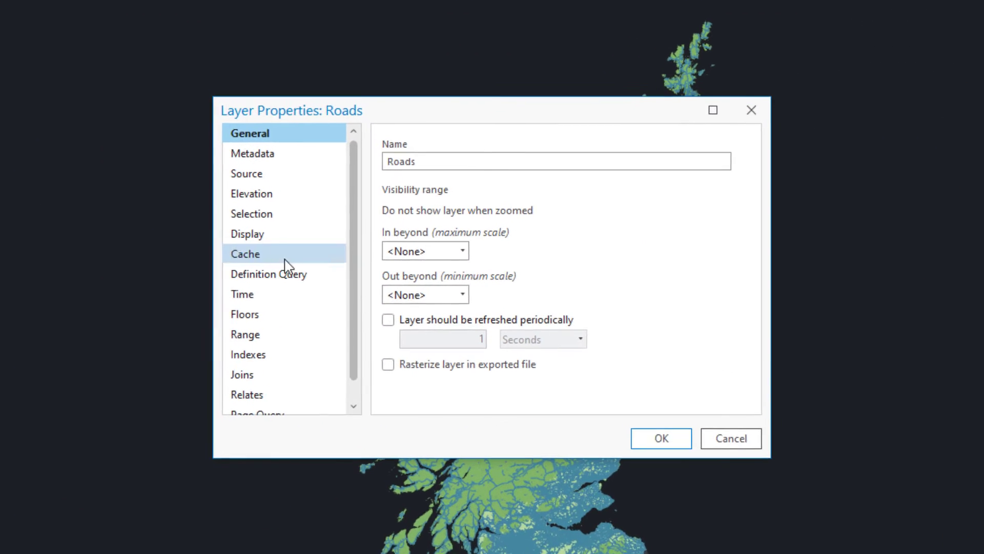
pyautogui.click(394, 275)
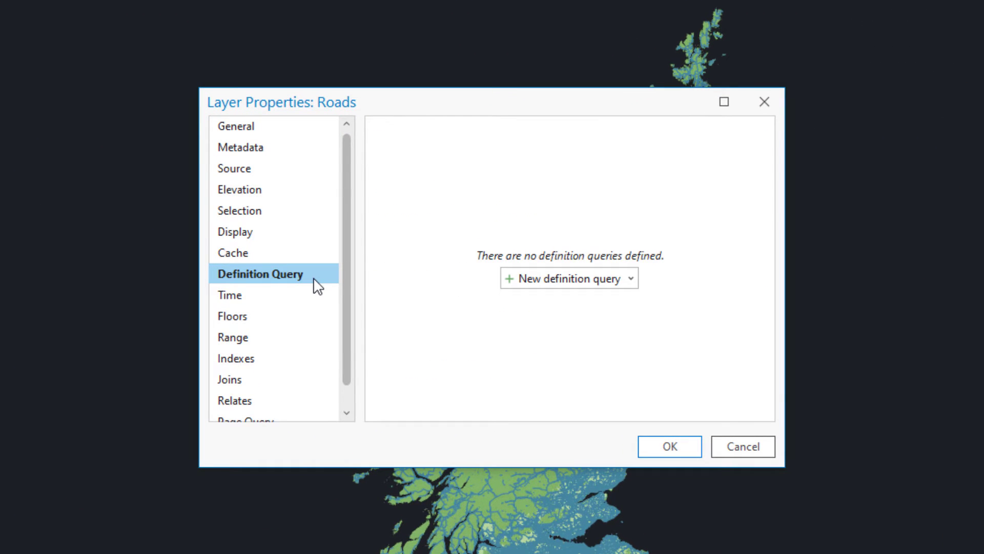
pyautogui.click(554, 284)
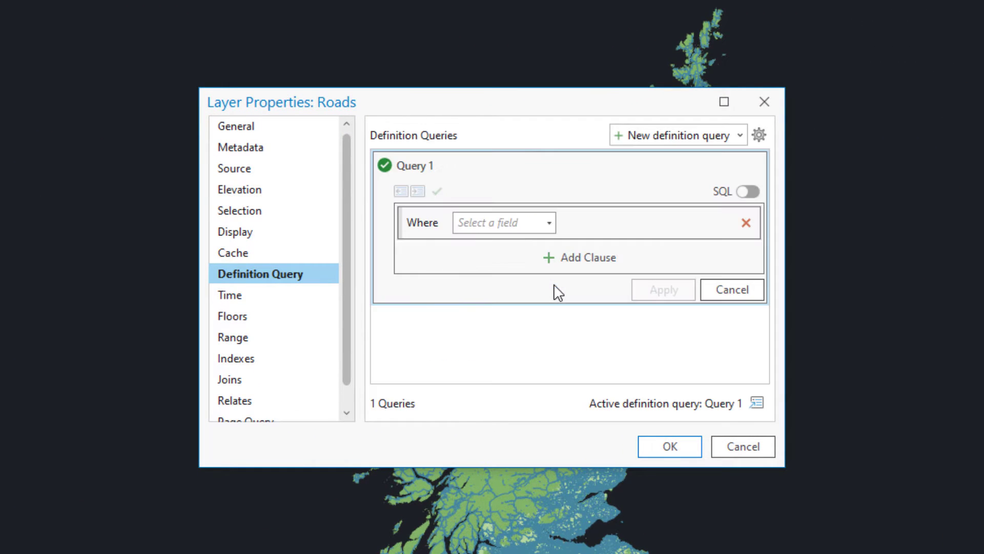
pyautogui.click(554, 225)
pyautogui.click(543, 261)
pyautogui.click(615, 226)
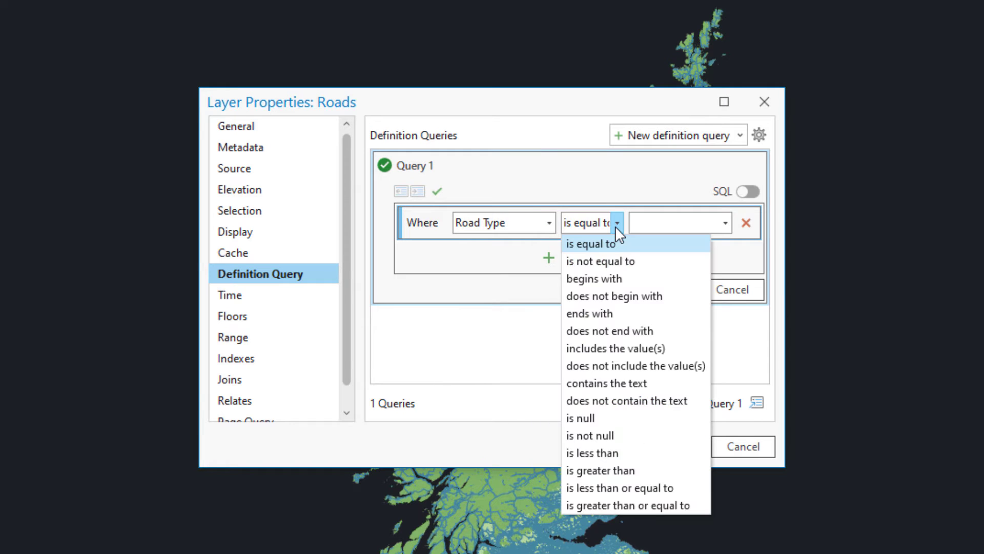
pyautogui.click(616, 348)
# - Include motorway, primary, secondary and tertiary as values in the Roads definition query
pyautogui.click(724, 223)
pyautogui.scroll(-1, 730, 296)
pyautogui.scroll(-2, 730, 296)
pyautogui.click(640, 324)
pyautogui.click(638, 362)
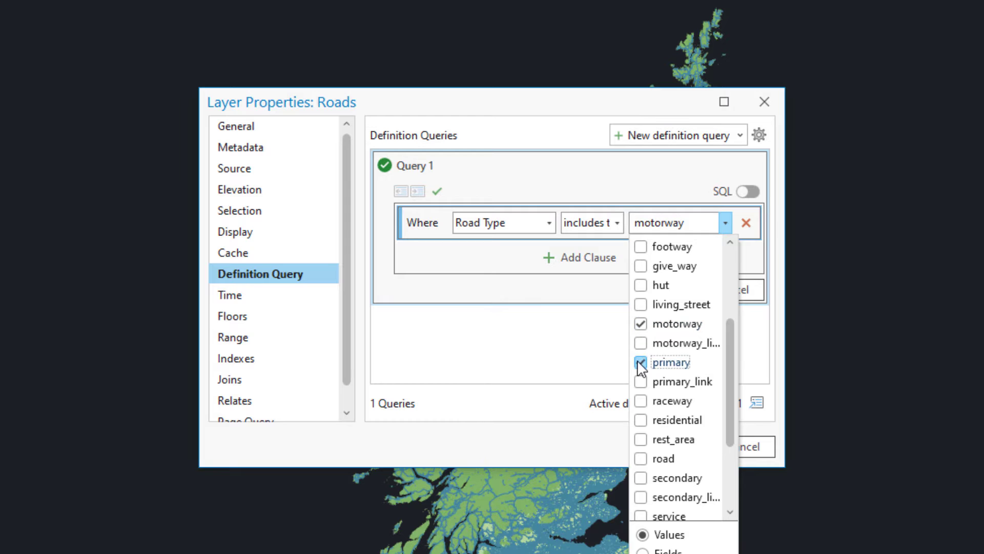
pyautogui.click(640, 478)
pyautogui.scroll(-2, 667, 467)
pyautogui.click(641, 440)
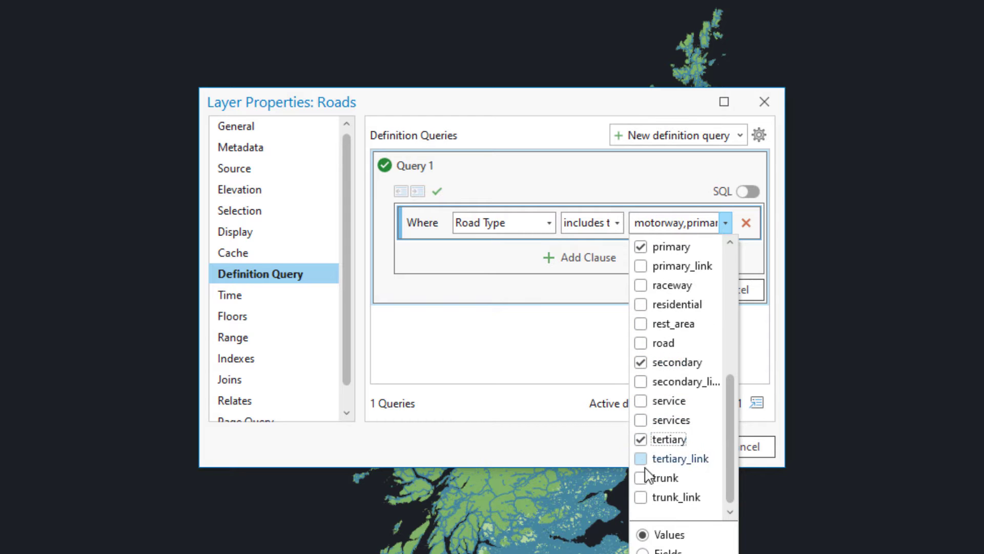
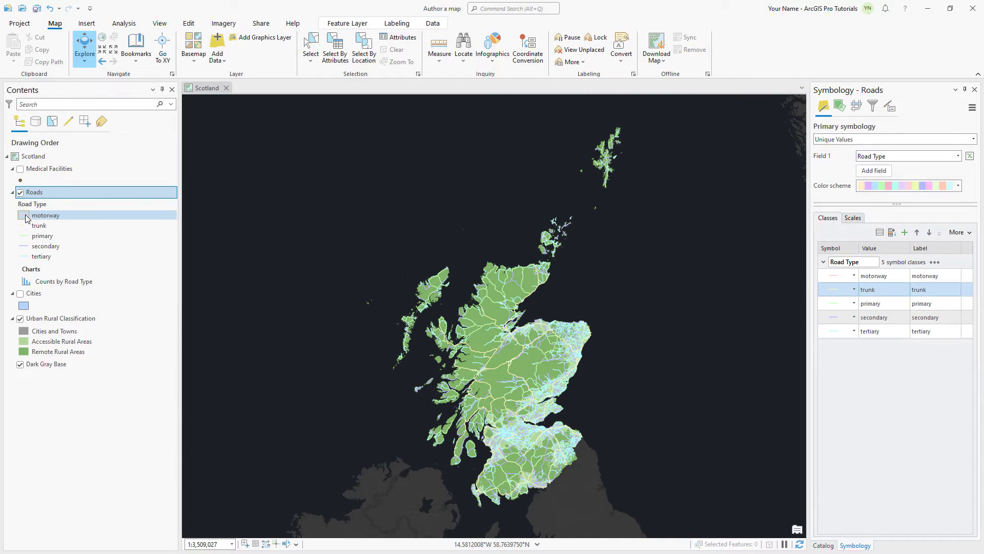
# - Search the symbol gallery for highway and give the motorway class the first ArcGIS 2D Highway symbol
pyautogui.click(25, 215)
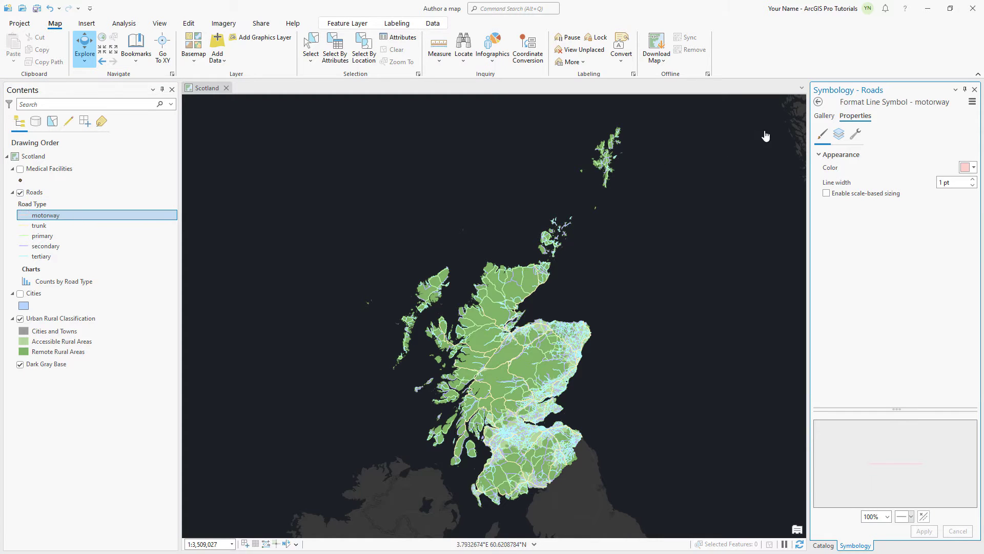
pyautogui.click(823, 115)
pyautogui.click(835, 132)
pyautogui.write('highway')
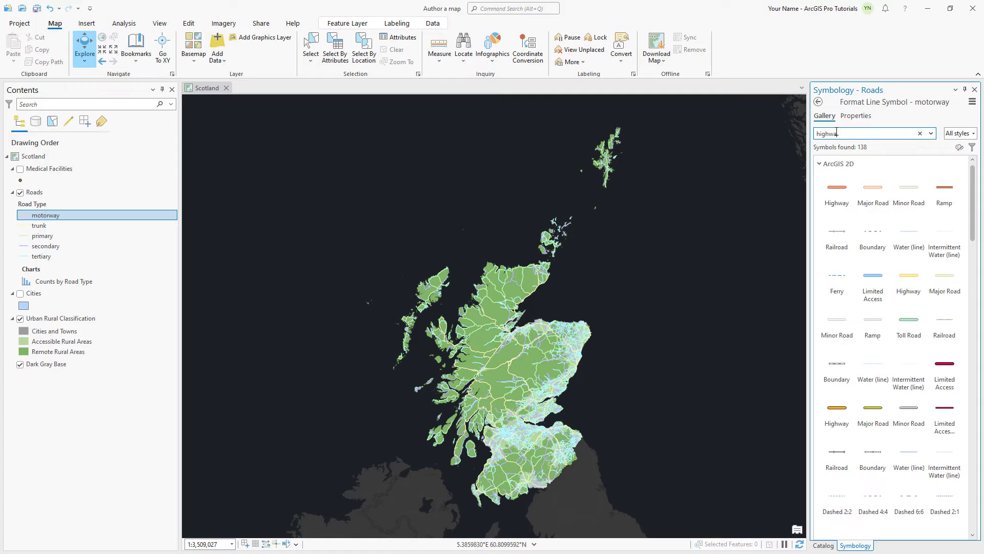
pyautogui.press('Return')
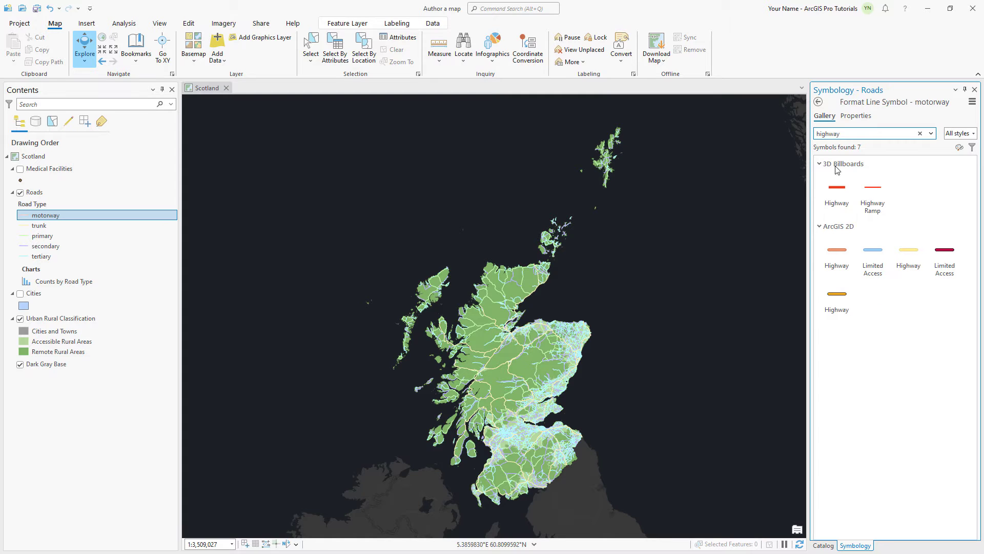
pyautogui.click(837, 255)
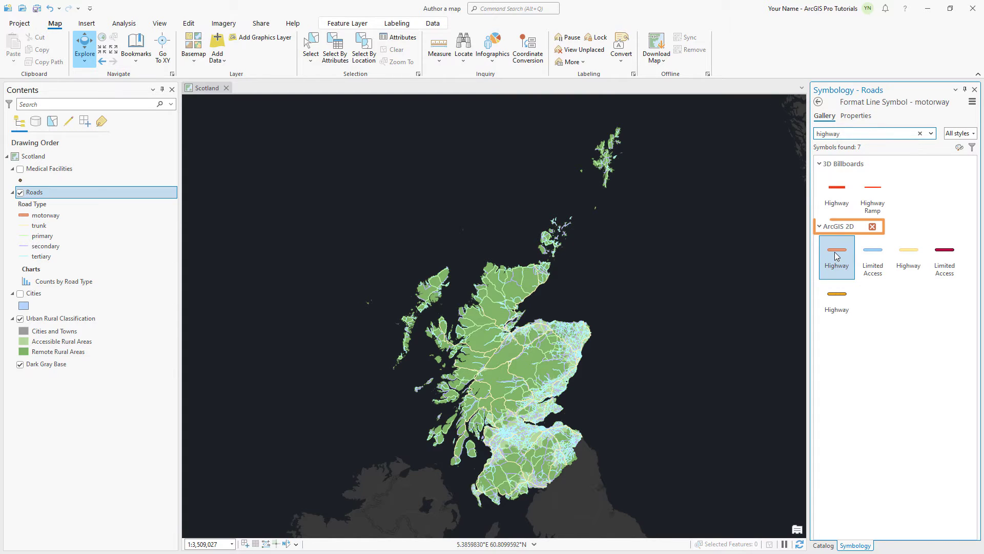
# - Set the motorway symbol's line width to 2 pt and apply the change
pyautogui.click(856, 116)
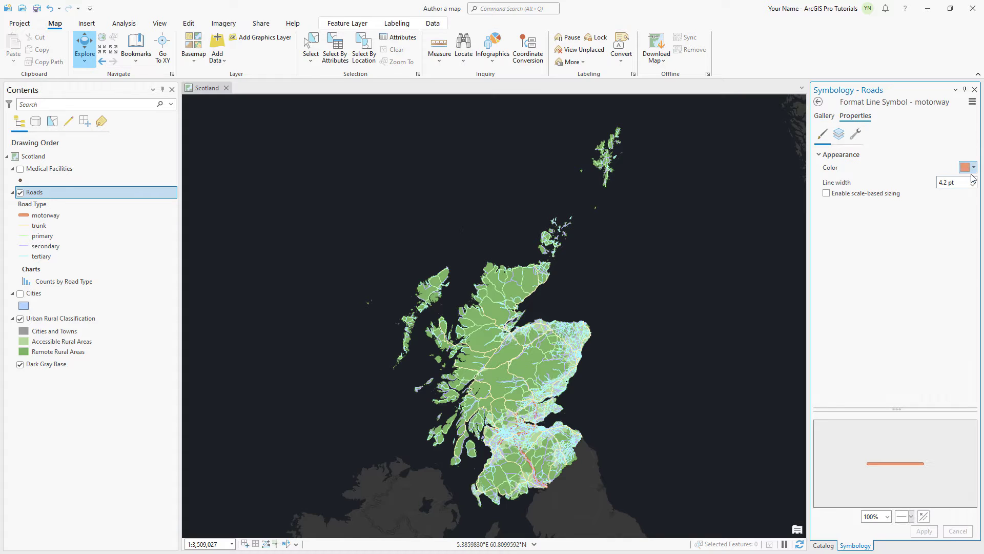
pyautogui.click(973, 185)
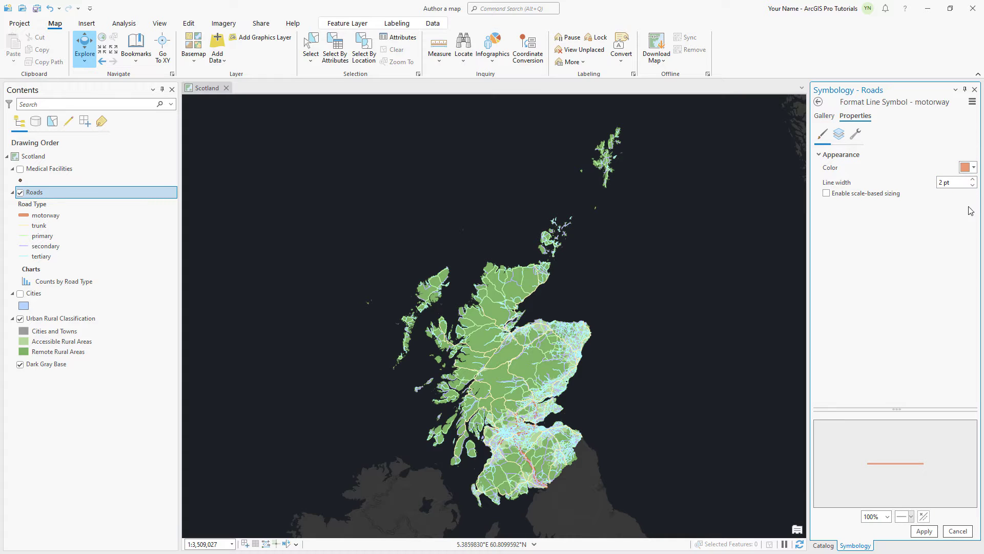
pyautogui.click(924, 530)
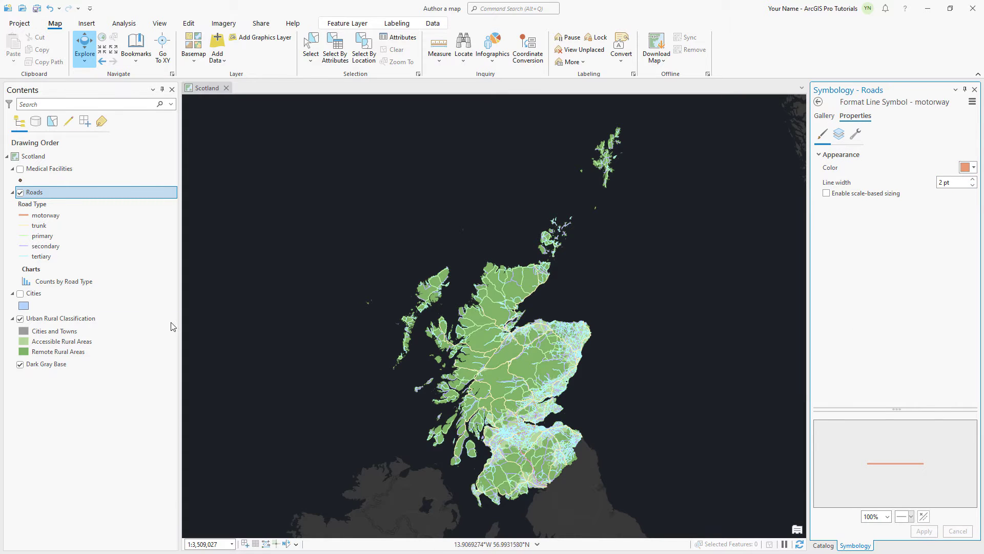
# - Search the gallery for major road, give the trunk class an ArcGIS 2D Major Road symbol and apply a reduced line width
pyautogui.click(26, 226)
pyautogui.click(824, 117)
pyautogui.click(846, 134)
pyautogui.write('major road')
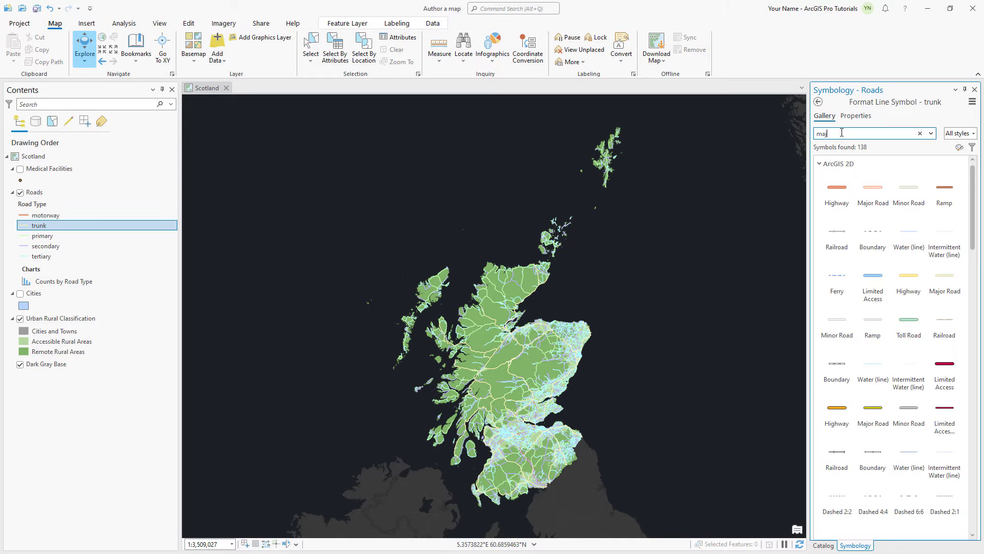
pyautogui.press('Return')
pyautogui.click(837, 254)
pyautogui.click(856, 116)
pyautogui.click(924, 531)
# - Give the primary class the first ArcGIS 2D Minor Road symbol, set its line width to 1.5 pt and apply it
pyautogui.click(42, 235)
pyautogui.click(824, 116)
pyautogui.click(839, 133)
pyautogui.write('minor road')
pyautogui.press('Return')
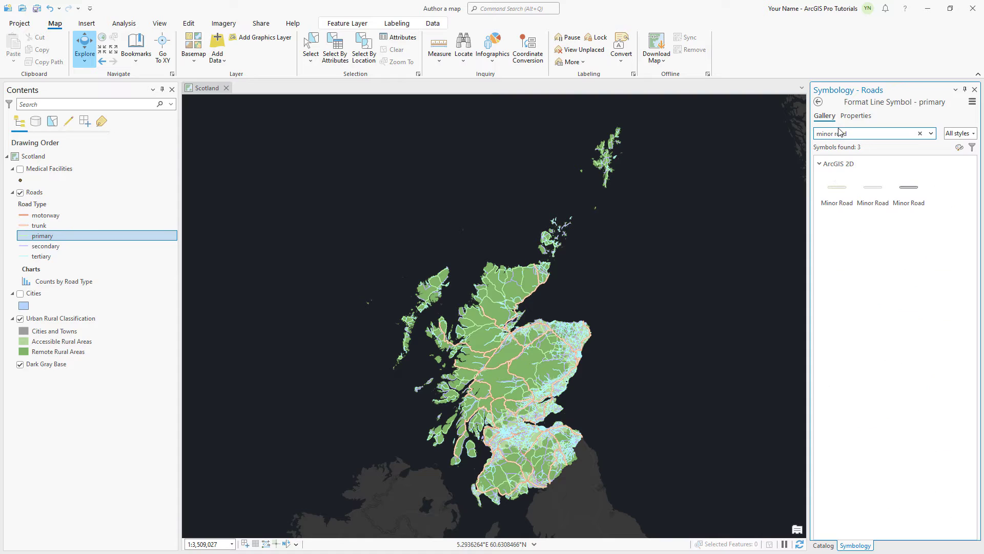
pyautogui.click(837, 189)
pyautogui.click(856, 116)
pyautogui.write('1.5')
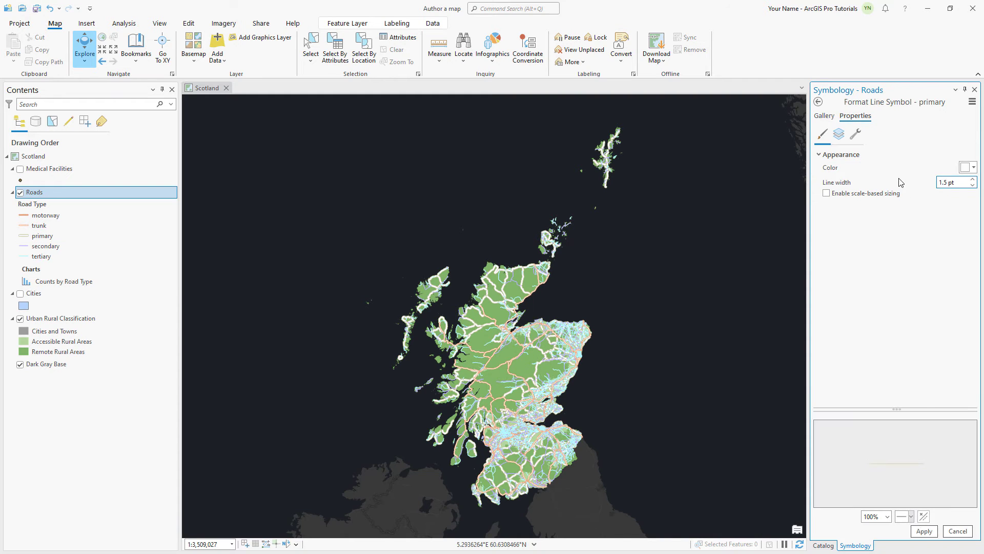
pyautogui.click(924, 530)
# - Change the secondary road symbol's color to light yellow and apply it
pyautogui.click(45, 246)
pyautogui.click(968, 167)
pyautogui.click(936, 204)
pyautogui.click(925, 530)
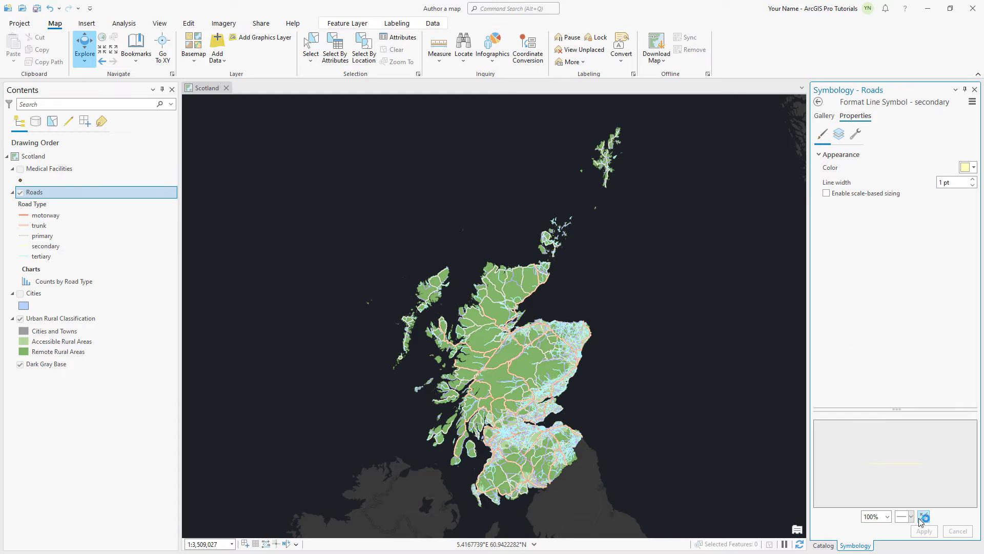
# - Change the tertiary road symbol to light yellow with a line width of 0.5 pt and apply it
pyautogui.click(41, 256)
pyautogui.click(968, 168)
pyautogui.click(897, 203)
pyautogui.click(948, 182)
pyautogui.click(925, 530)
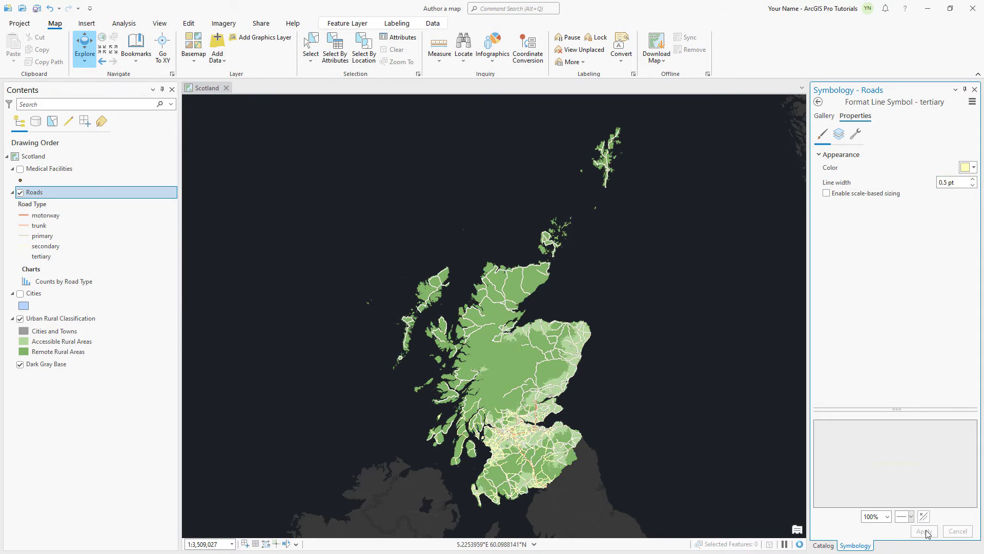
# - Enable symbol layer drawing for the Roads layer's road type classes
pyautogui.click(819, 102)
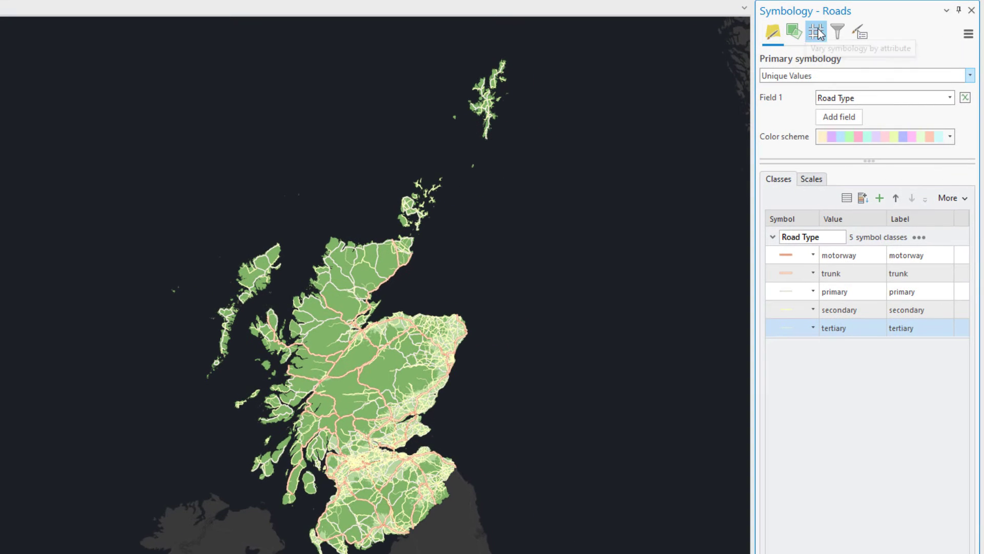
pyautogui.click(817, 32)
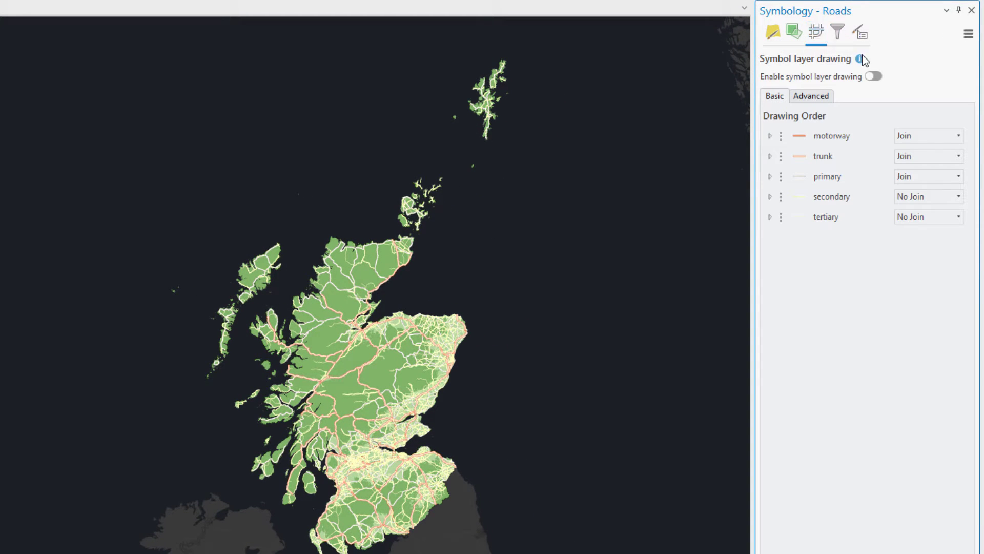
pyautogui.click(873, 76)
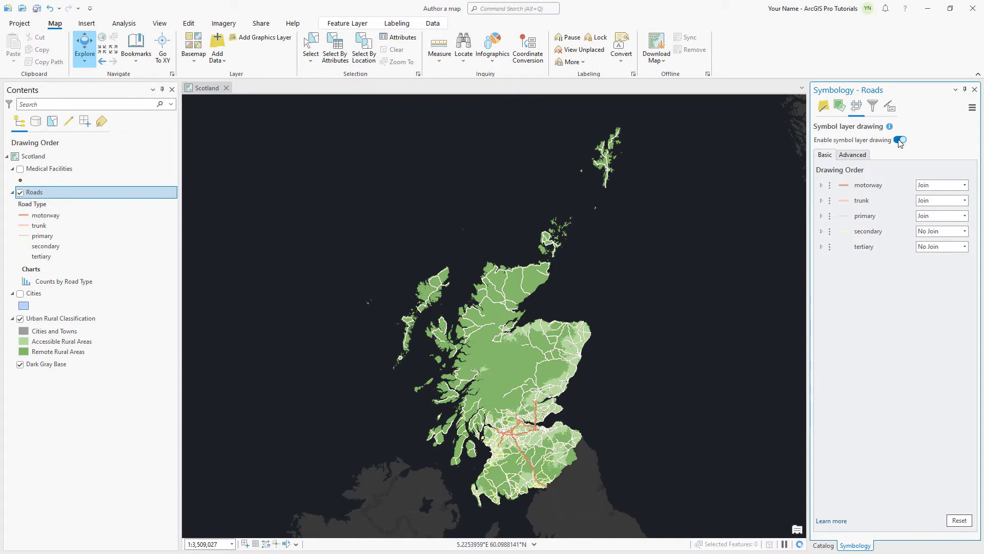
# - Restrict the primary road class to larger map scales by adjusting the minimum end of its scale range
pyautogui.click(828, 107)
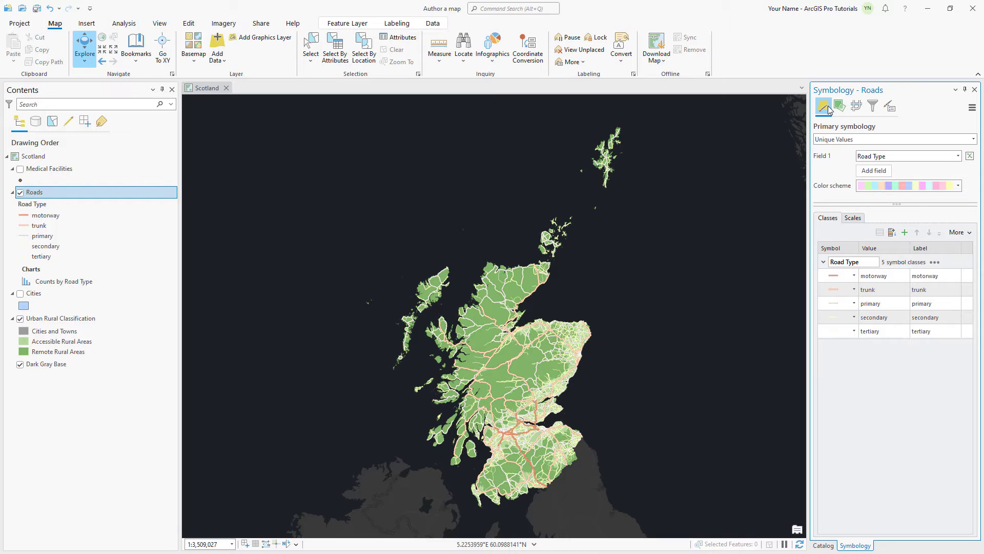
pyautogui.click(859, 220)
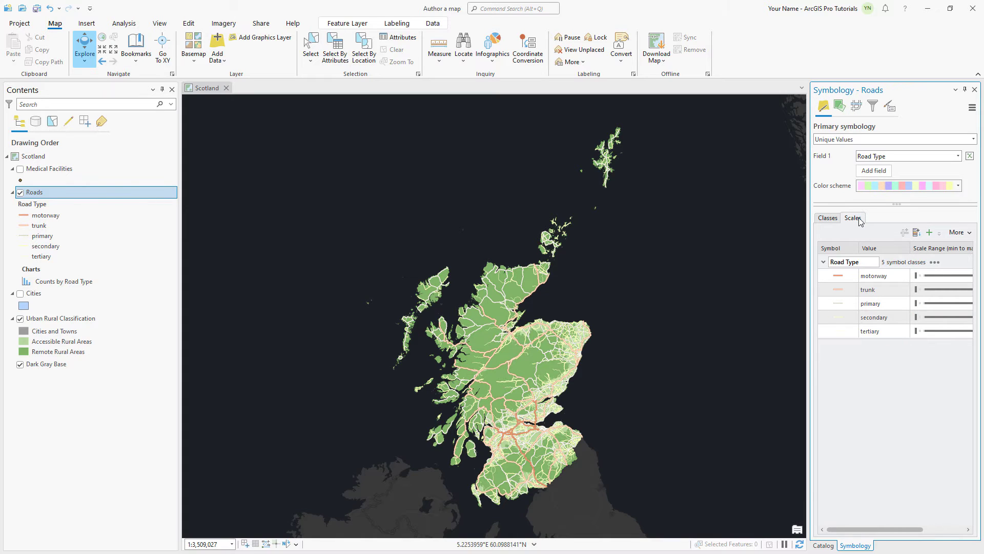
pyautogui.moveTo(808, 277); pyautogui.dragTo(736, 282)
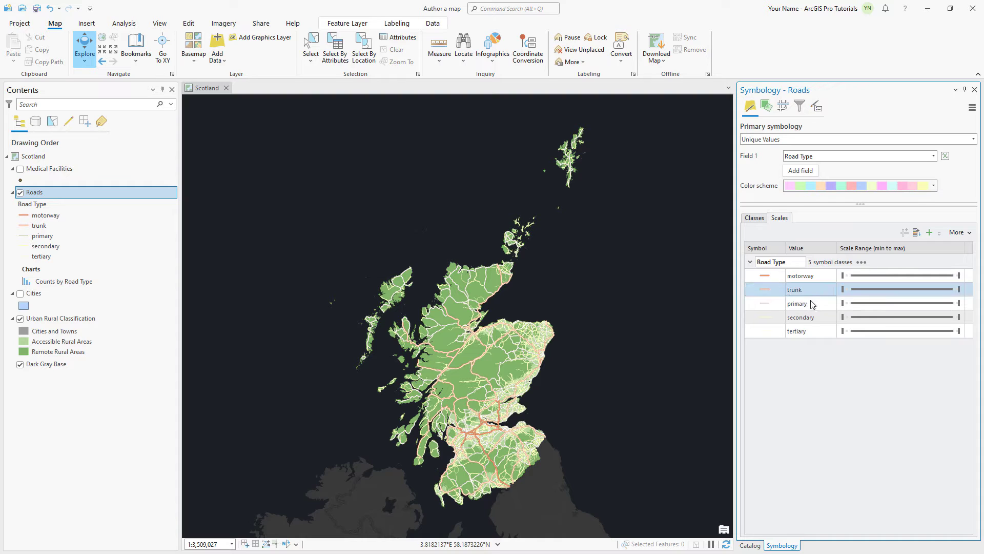
pyautogui.moveTo(844, 304); pyautogui.dragTo(892, 308)
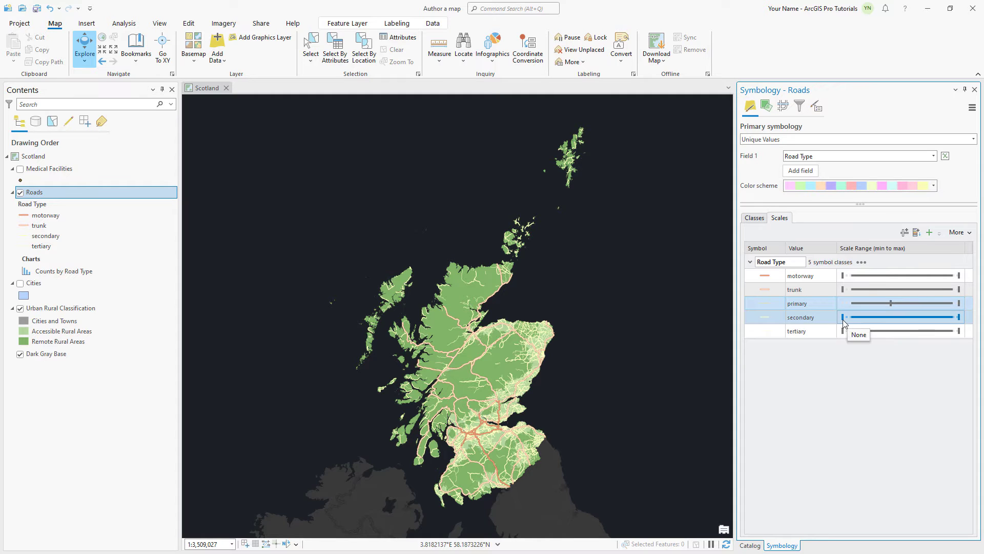
# - Set the secondary class's minimum scale to 1:100,000 and limit the tertiary class to still larger scales
pyautogui.moveTo(843, 317); pyautogui.dragTo(904, 321)
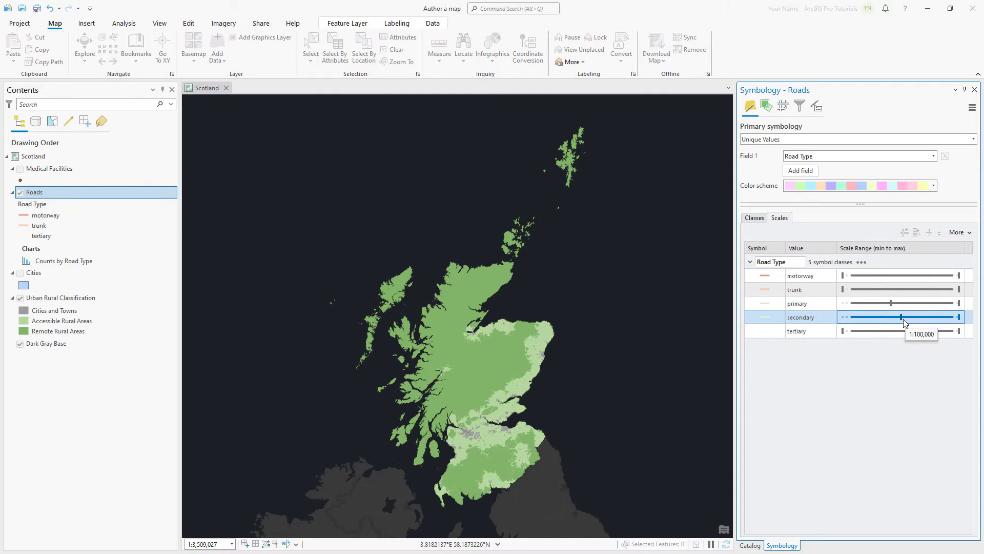
pyautogui.click(842, 331)
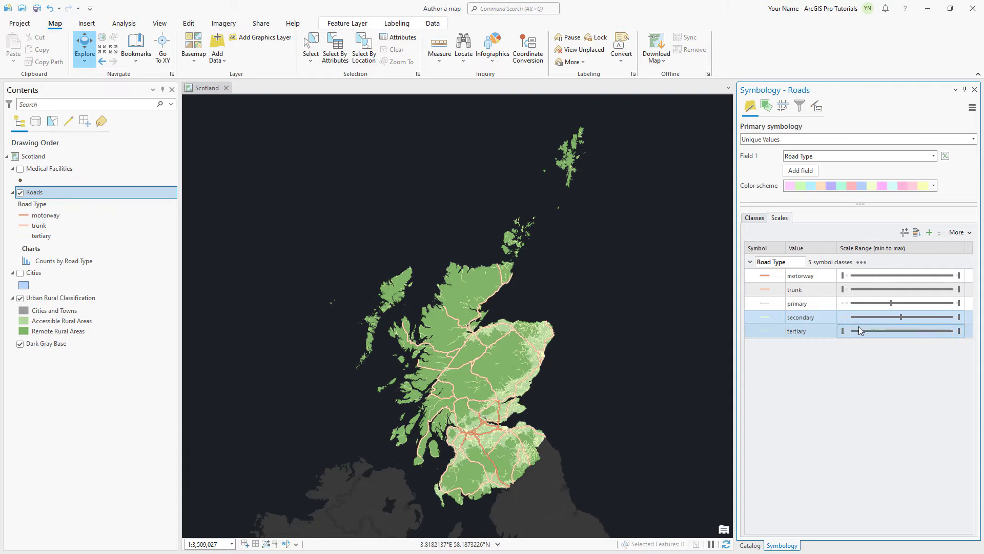
pyautogui.moveTo(842, 331); pyautogui.dragTo(907, 334)
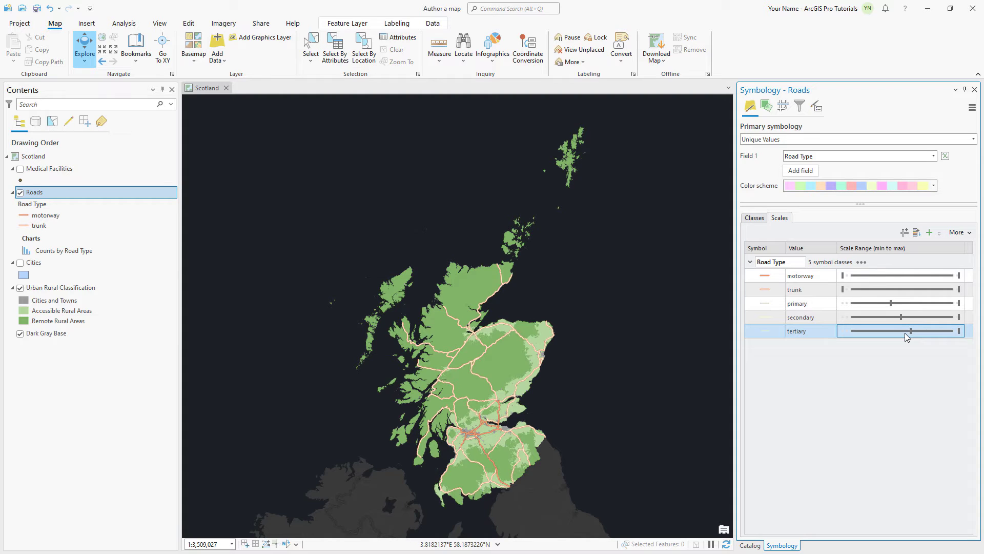
# - Check the road classes' scale-dependent visibility at the Glasgow and River Clyde bookmarks, zooming in further at River Clyde, and return to Full Extent
pyautogui.click(143, 57)
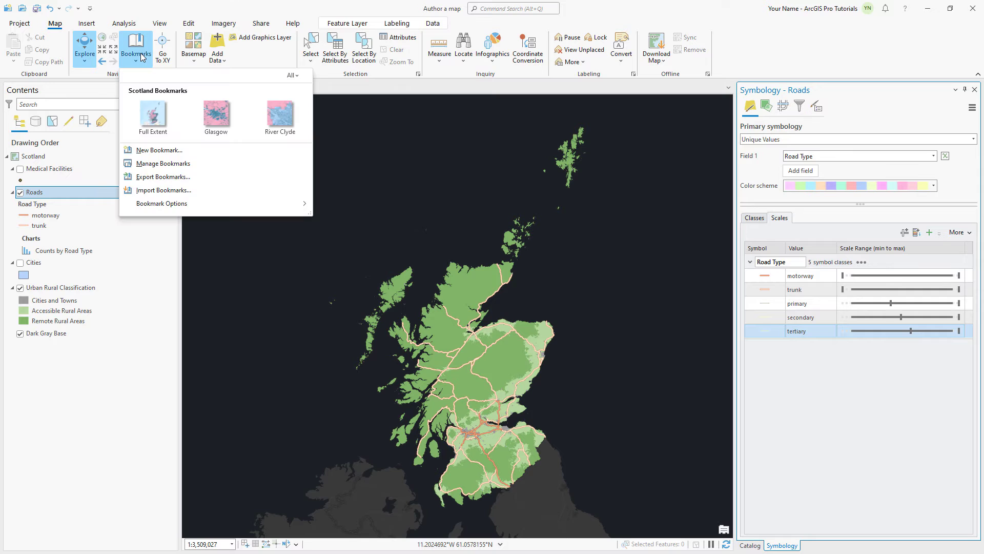
pyautogui.click(208, 116)
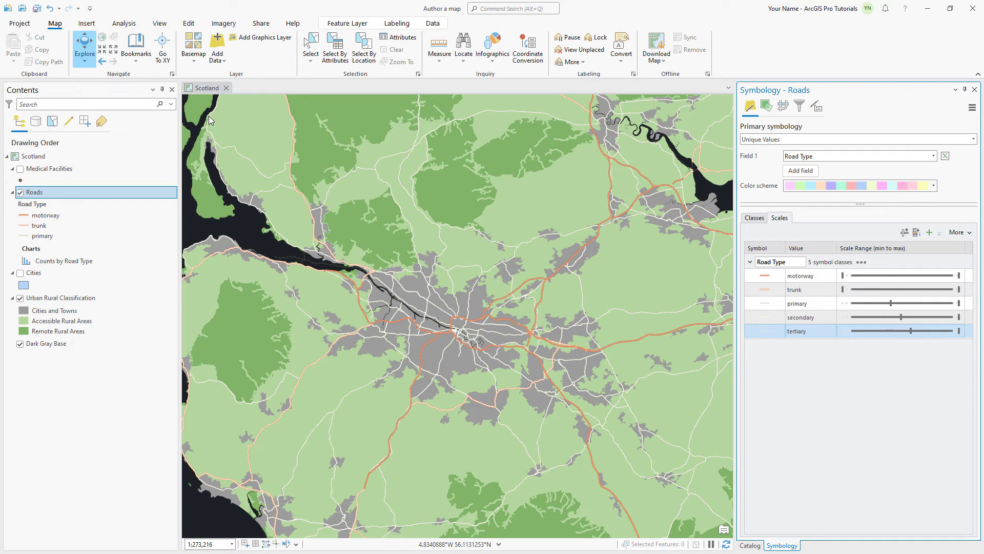
pyautogui.click(135, 59)
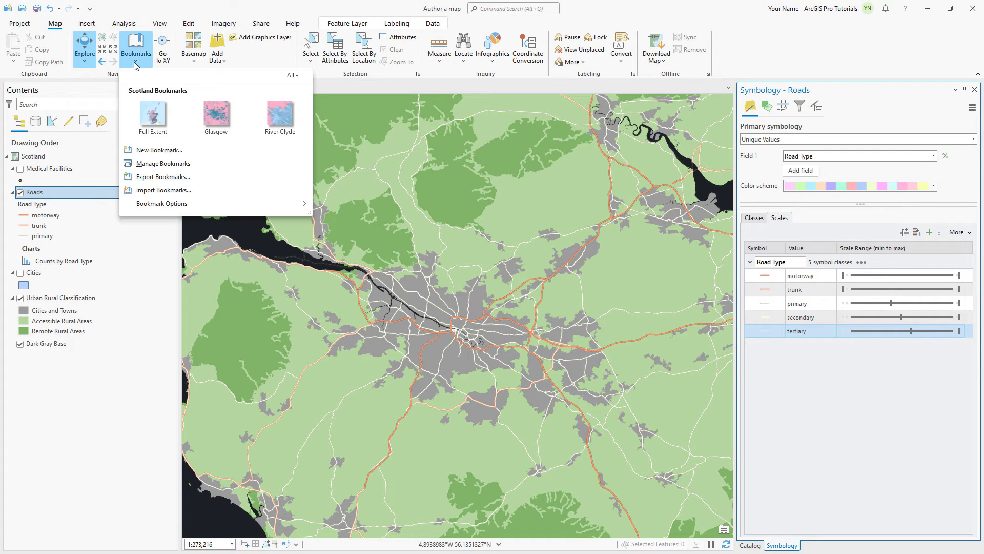
pyautogui.click(281, 124)
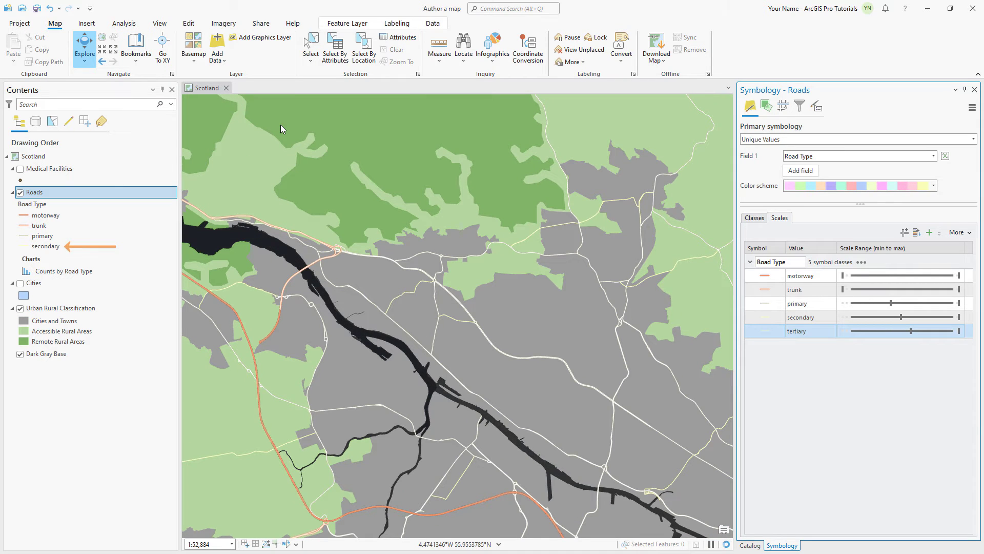
pyautogui.scroll(2, 281, 125)
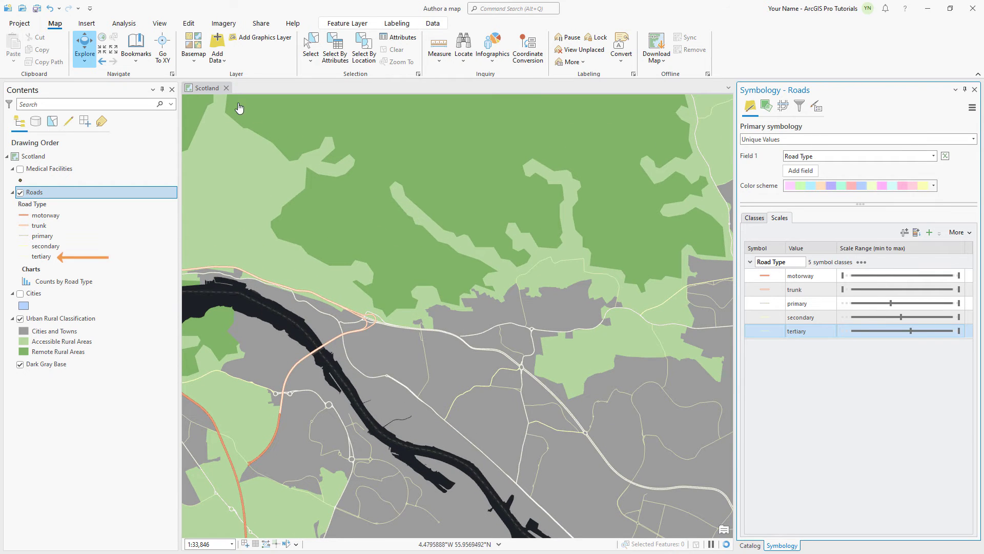
pyautogui.click(146, 63)
pyautogui.click(161, 108)
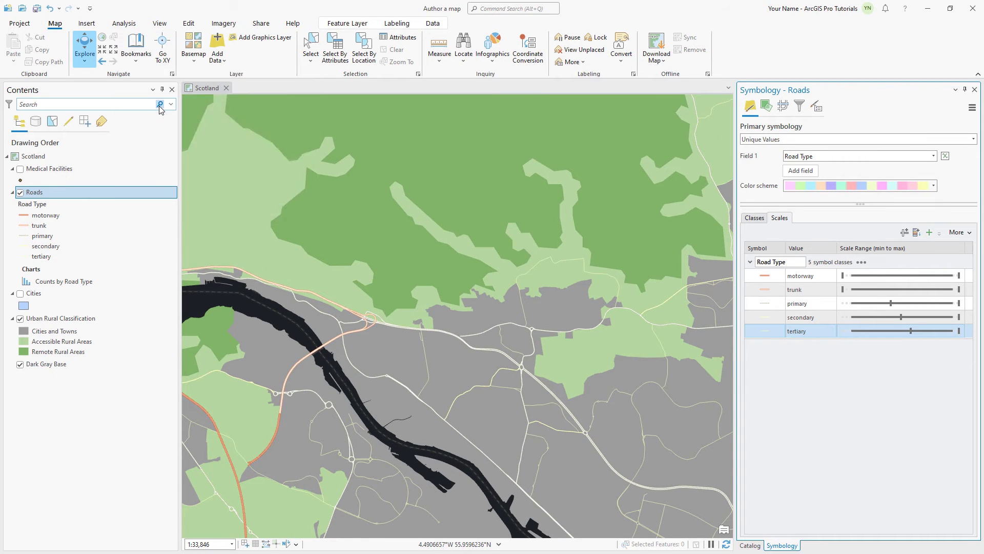
# - Turn on the Medical Facilities layer and assign its points the 14 pt ArcGIS 2D Hospital symbol from the symbol gallery
pyautogui.click(20, 170)
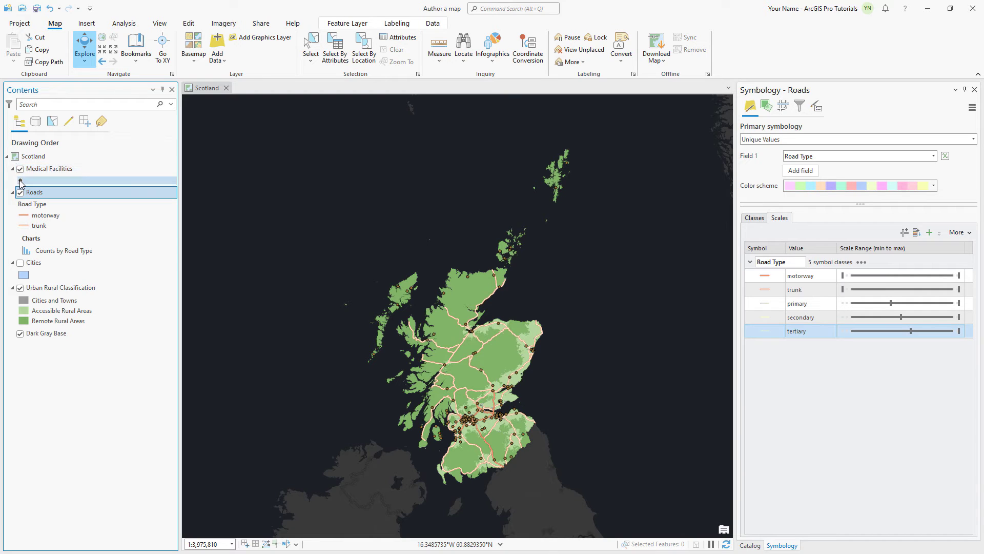
pyautogui.click(21, 180)
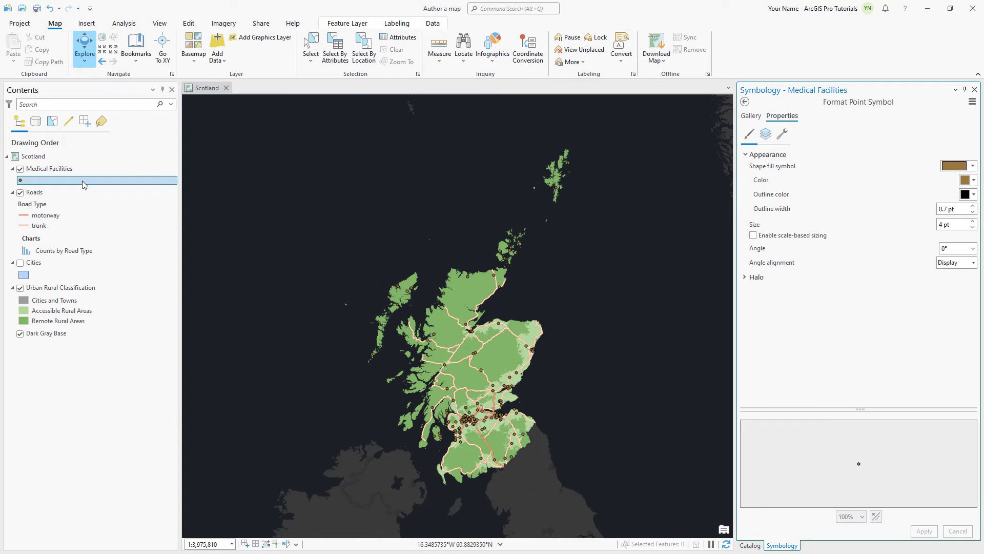
pyautogui.click(747, 117)
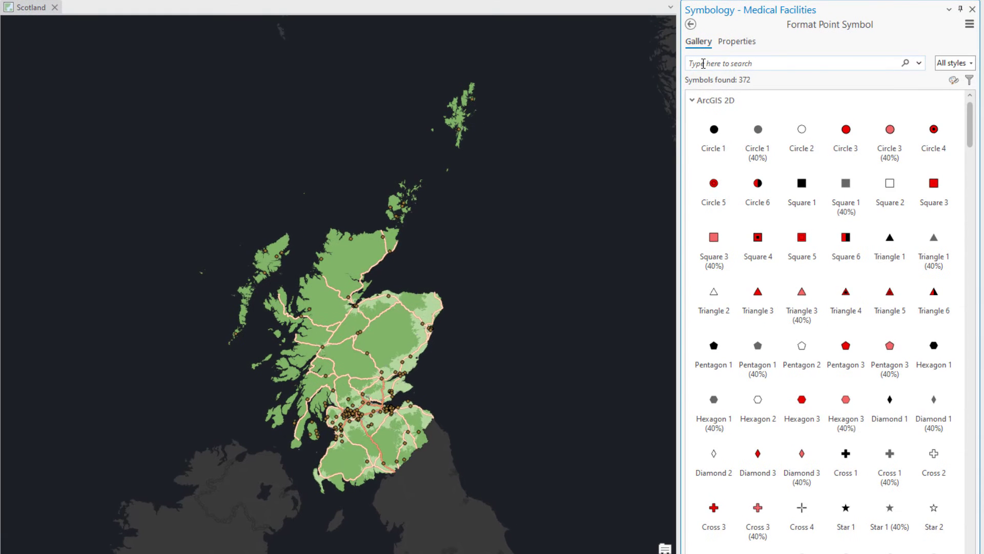
pyautogui.click(703, 63)
pyautogui.write('hospital')
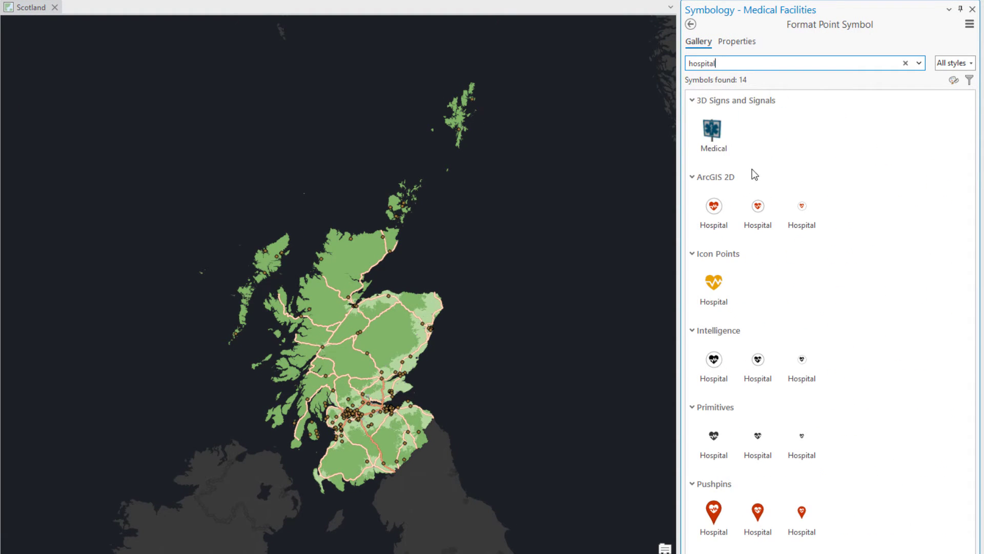
pyautogui.click(758, 216)
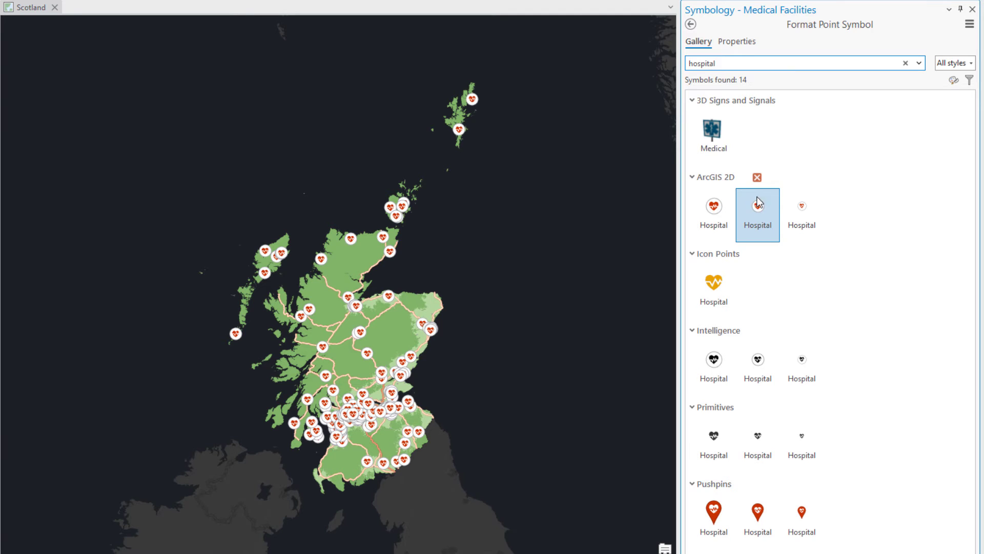
# - Set the color transparency of the Hospital symbol's white circle marker to 50% and apply the symbol change
pyautogui.click(745, 43)
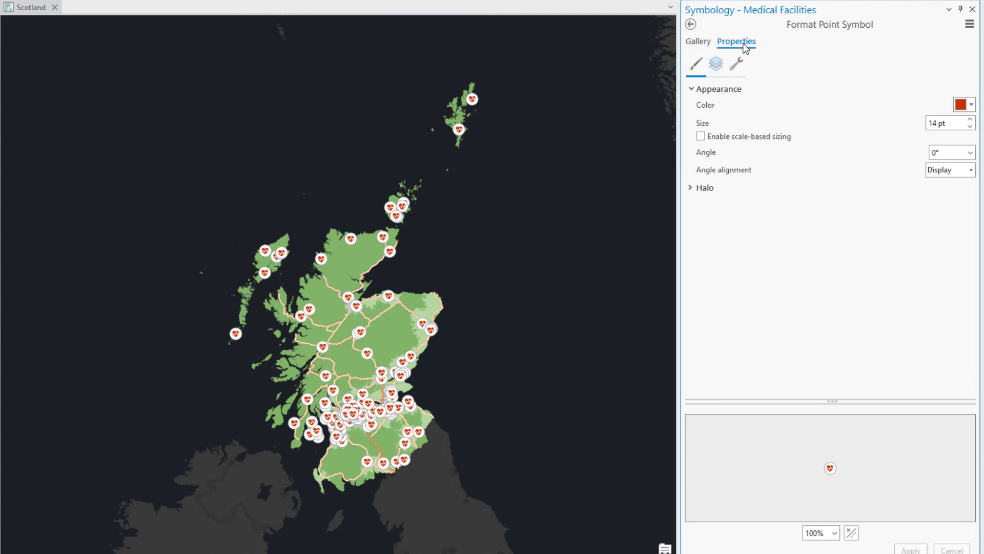
pyautogui.click(717, 65)
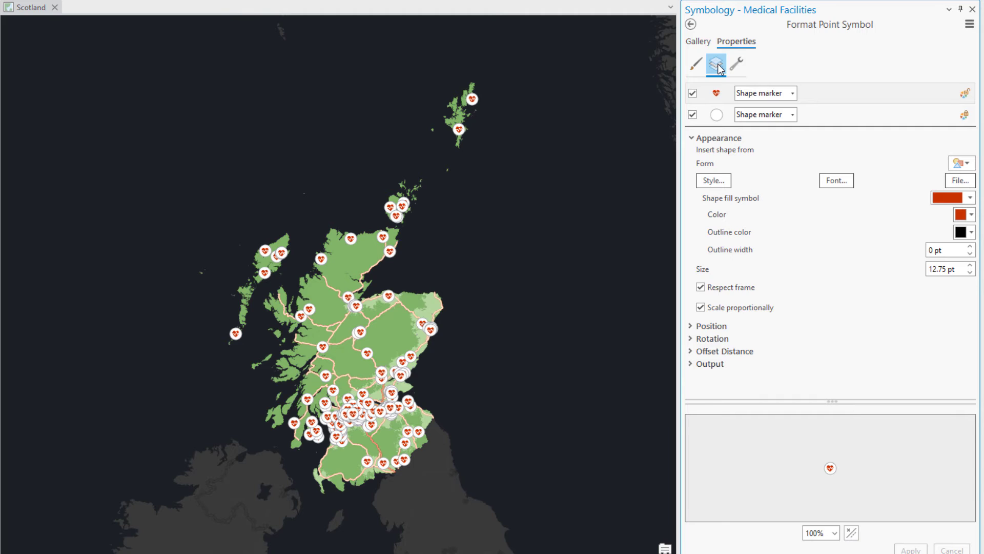
pyautogui.click(811, 115)
pyautogui.click(965, 215)
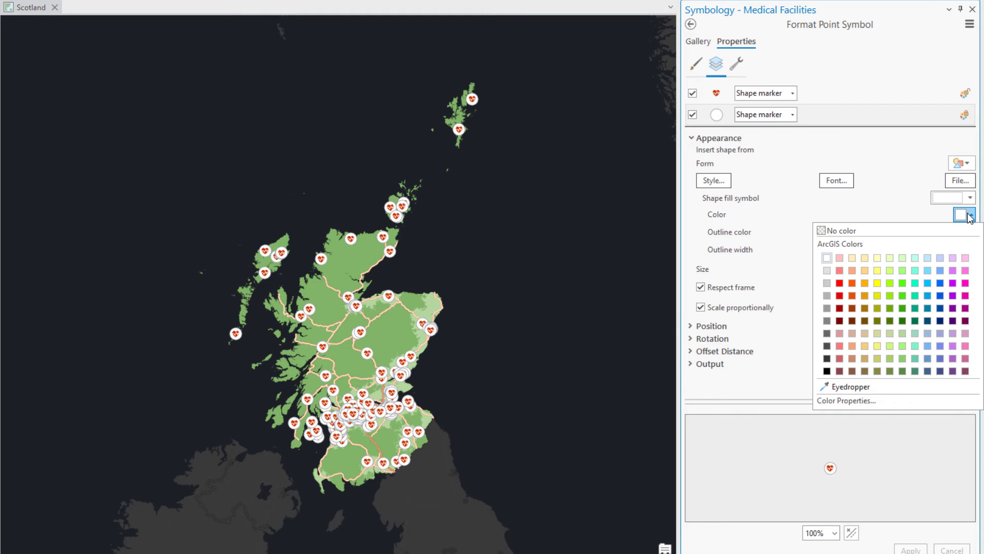
pyautogui.click(941, 400)
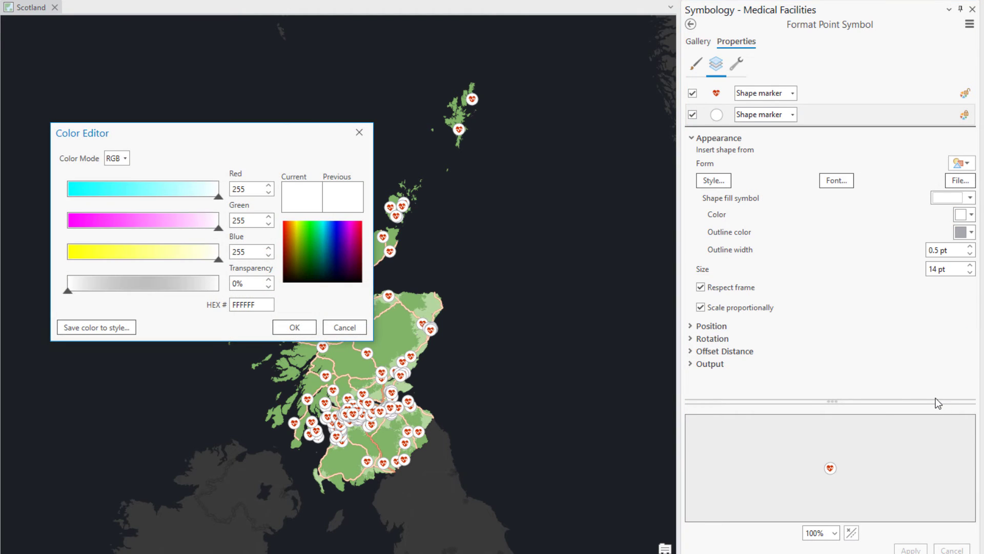
pyautogui.doubleClick(246, 284)
pyautogui.write('50')
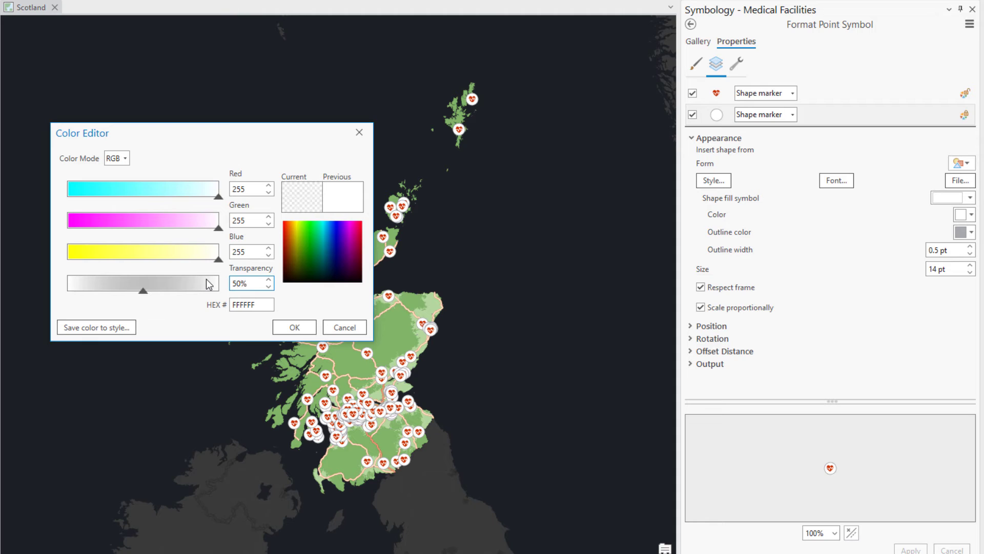
pyautogui.click(295, 327)
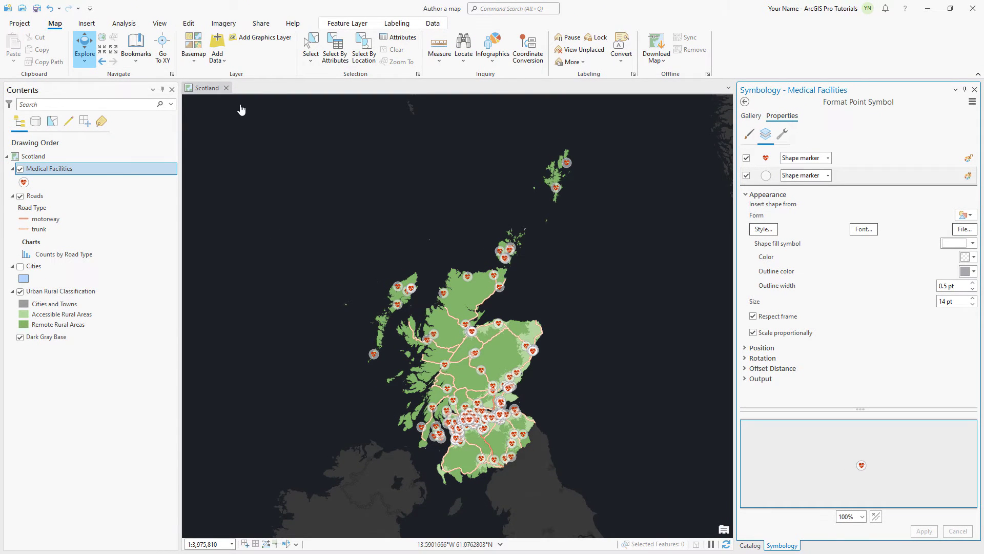
# - Aggregate the Medical Facilities points with Clustering
pyautogui.click(359, 26)
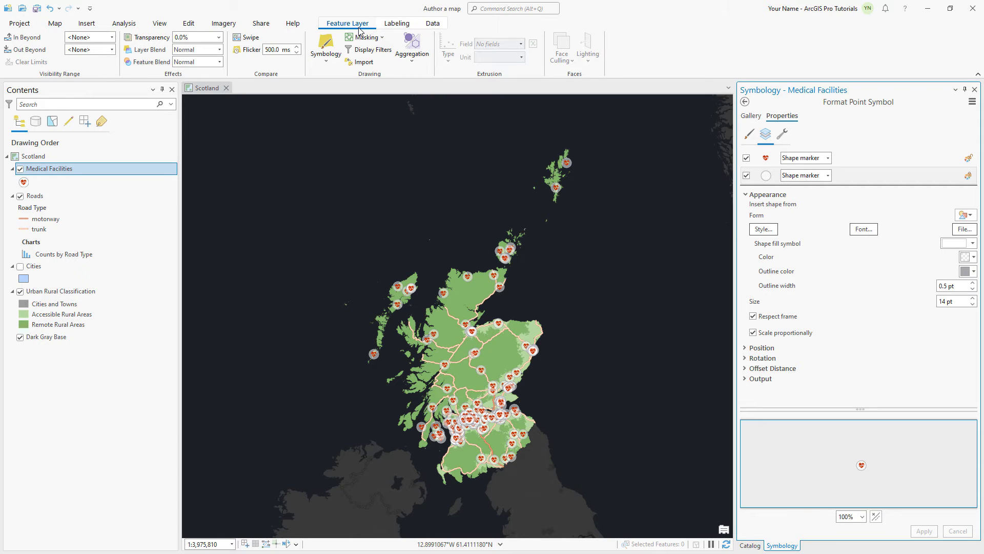
pyautogui.click(416, 61)
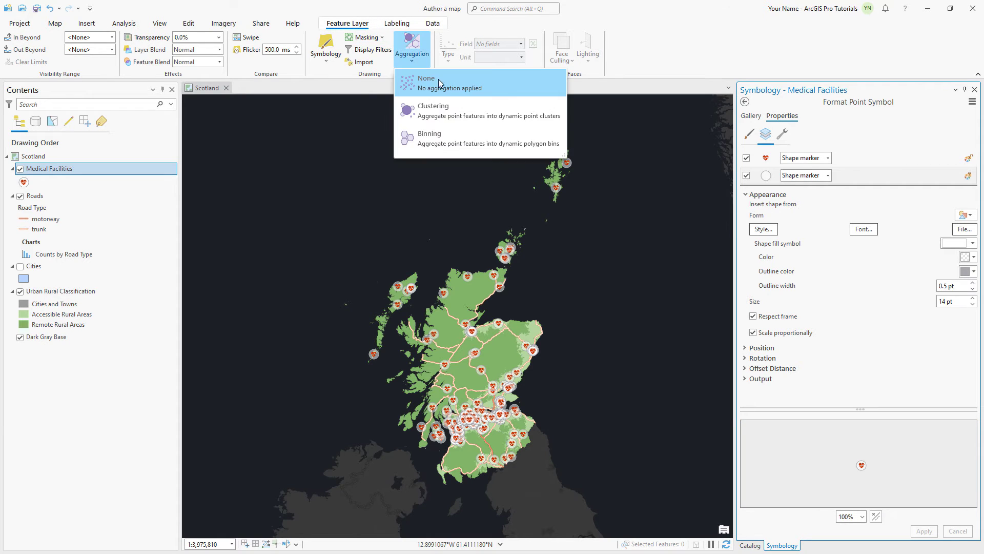
pyautogui.click(464, 111)
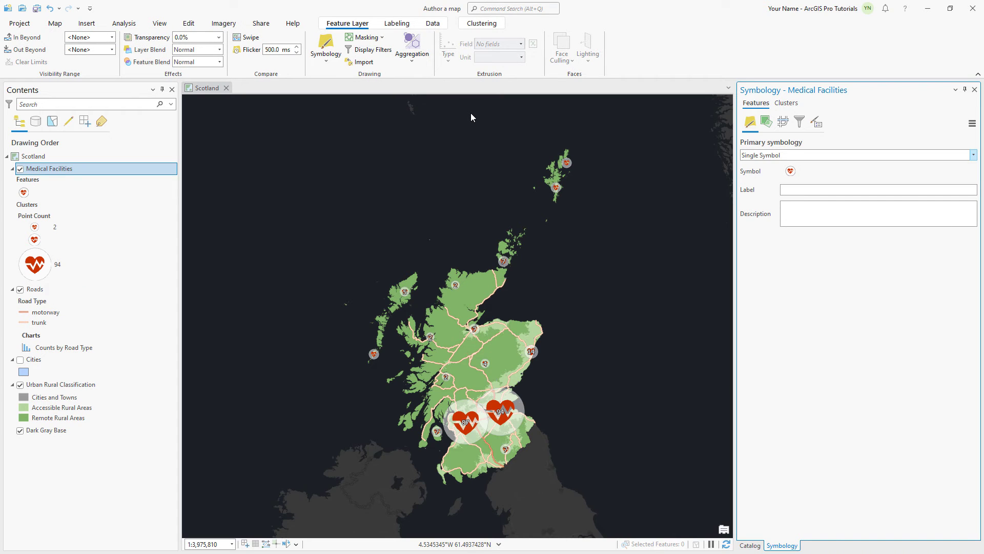
# - Slightly reduce the Medical Facilities clustering radius and turn off the cluster text, checking the clusters over central Scotland
pyautogui.click(784, 103)
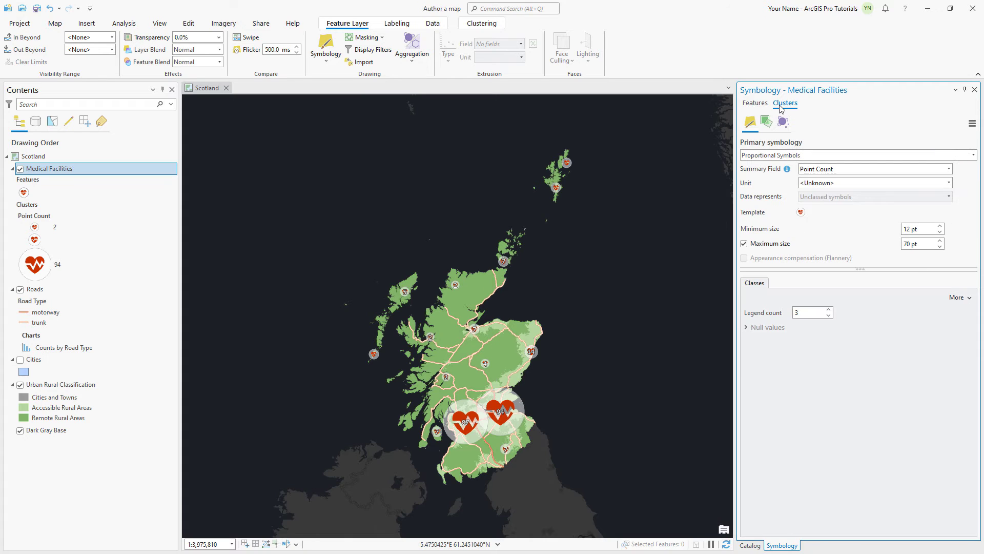
pyautogui.click(784, 122)
pyautogui.moveTo(838, 168)
pyautogui.mouseDown()
pyautogui.moveTo(891, 169)
pyautogui.moveTo(914, 182)
pyautogui.moveTo(912, 169)
pyautogui.moveTo(826, 165)
pyautogui.mouseUp()
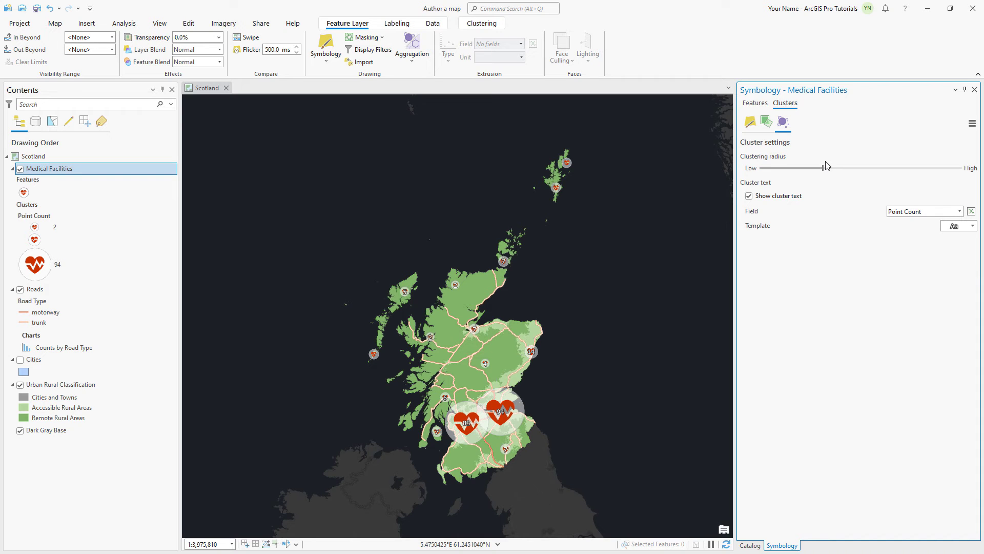
pyautogui.click(749, 196)
pyautogui.scroll(5, 481, 407)
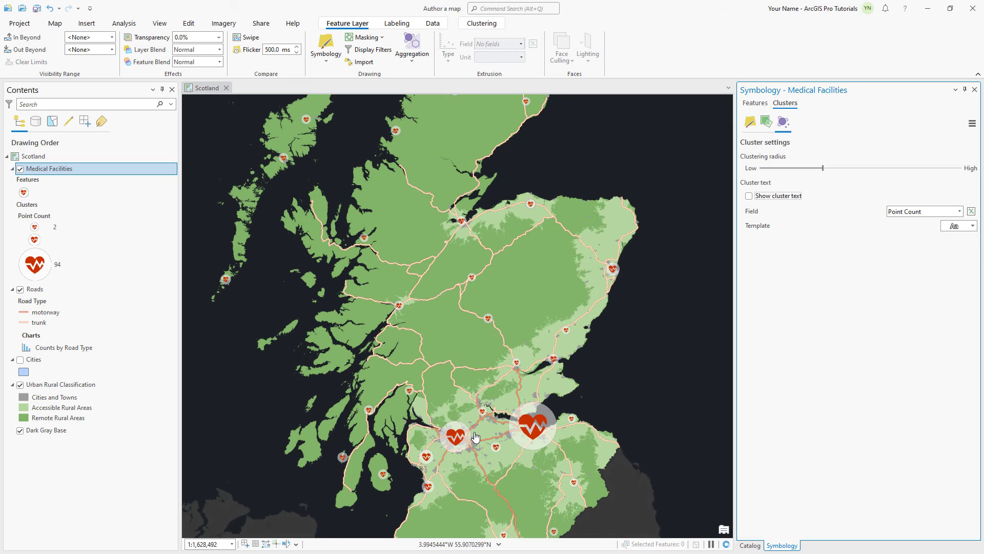
# - Return the map to the Full Extent bookmark and turn on the Cities layer
pyautogui.click(55, 23)
pyautogui.click(136, 49)
pyautogui.click(151, 126)
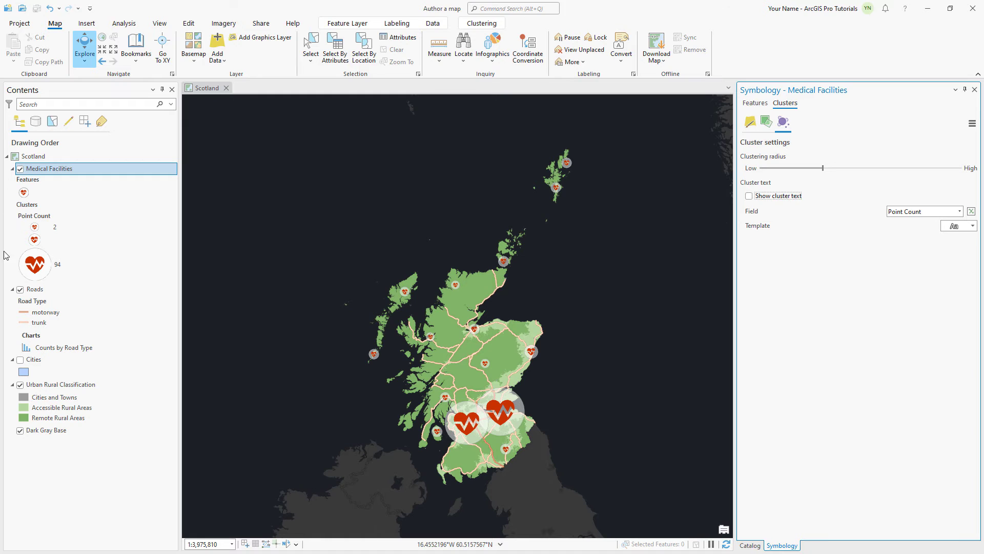
pyautogui.click(20, 360)
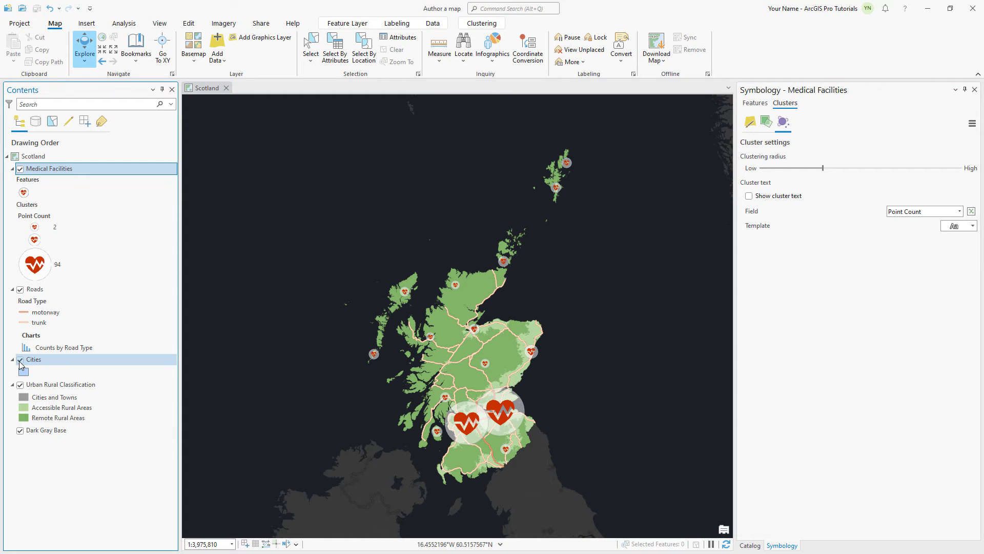
# - Examine the Cities attribute table sorted by Population 2015 in descending order, and close the table
pyautogui.rightClick(51, 361)
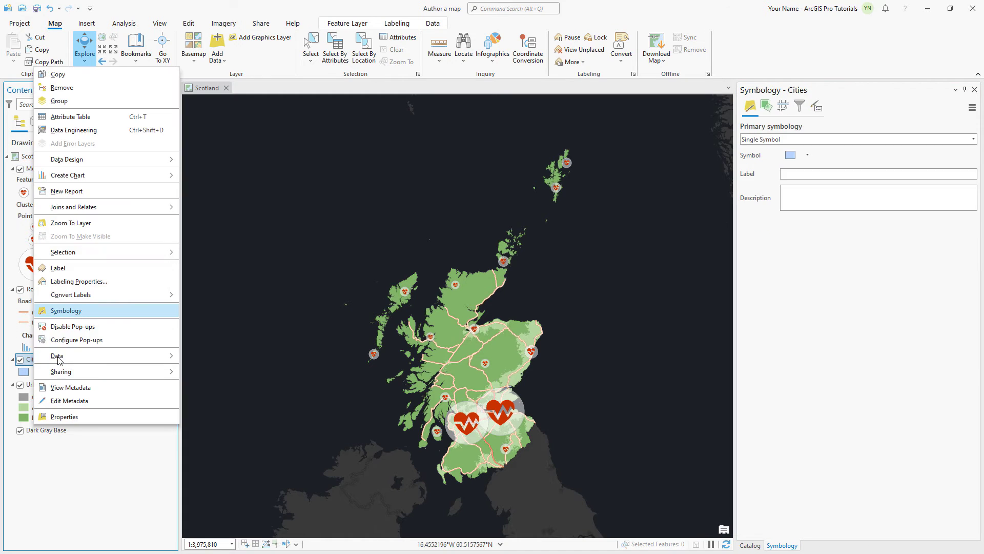
pyautogui.click(118, 121)
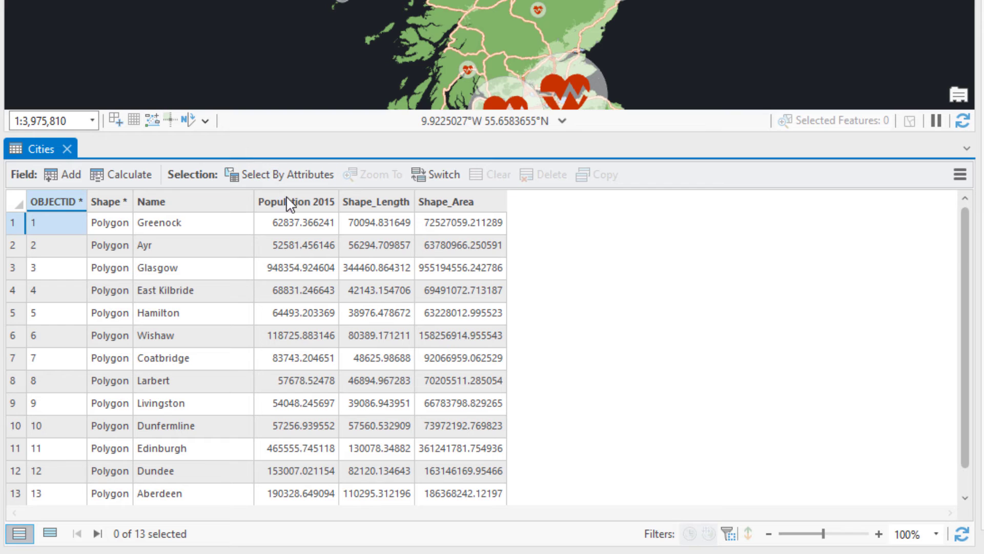
pyautogui.rightClick(293, 208)
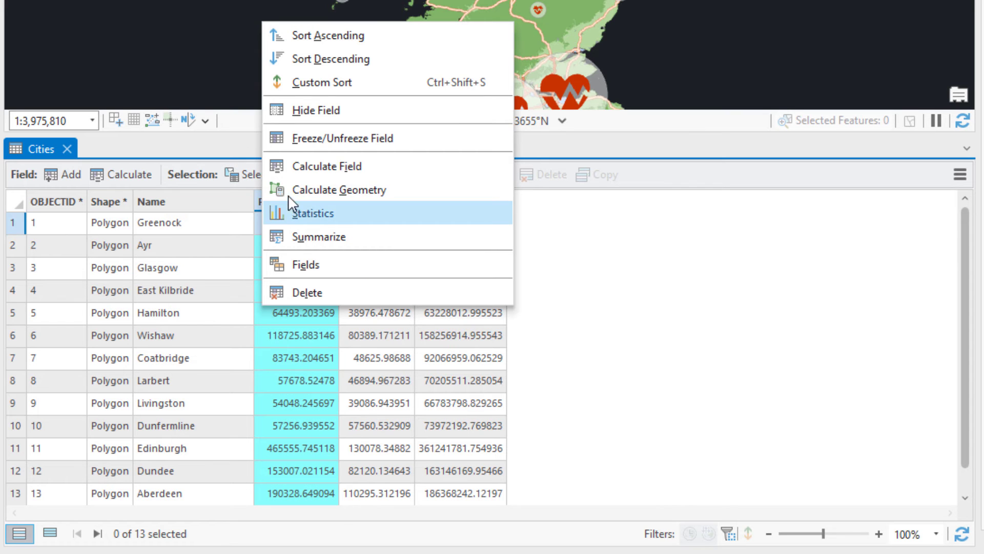
pyautogui.click(379, 67)
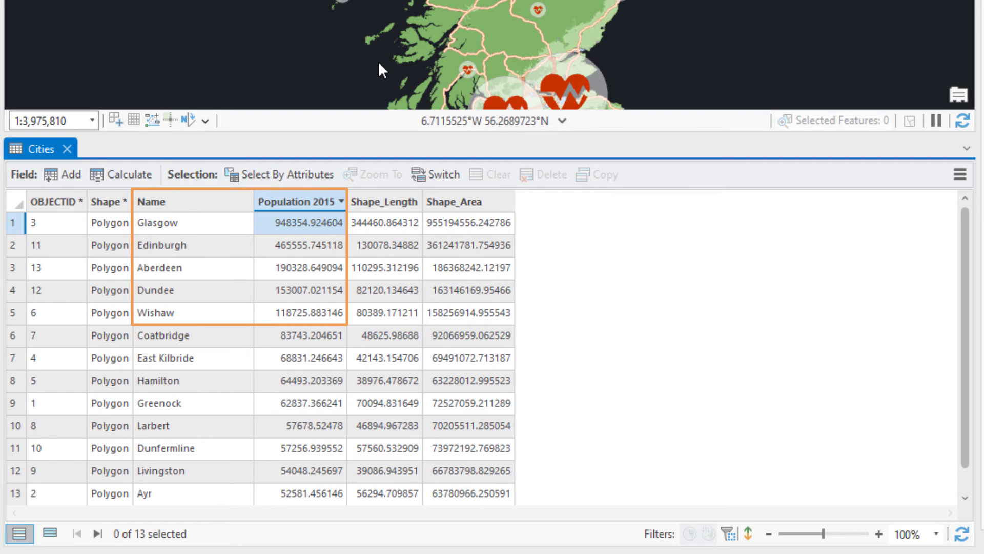
pyautogui.click(67, 149)
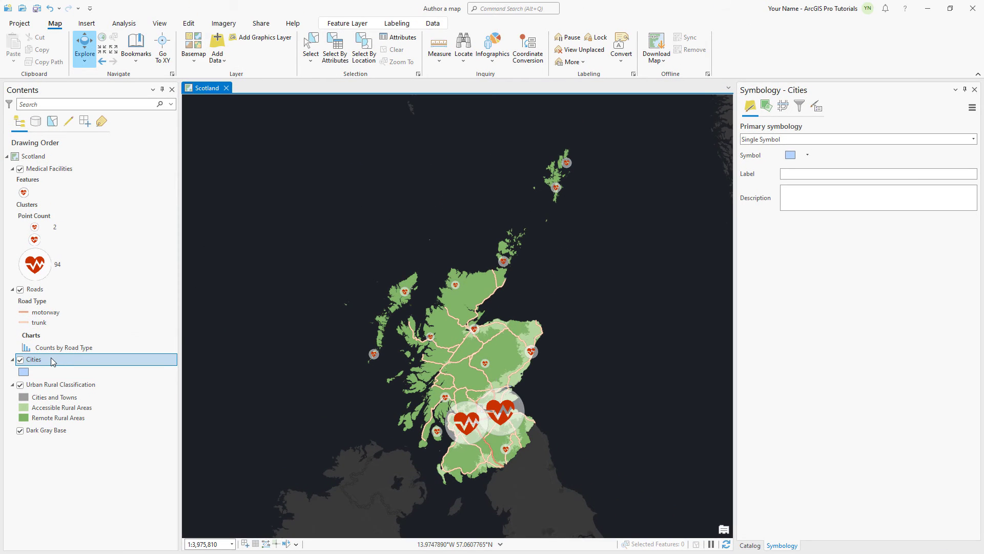
# - Turn on labels for the Cities layer and restrict its label class to features where Population 2015 is greater than 100,000
pyautogui.rightClick(51, 358)
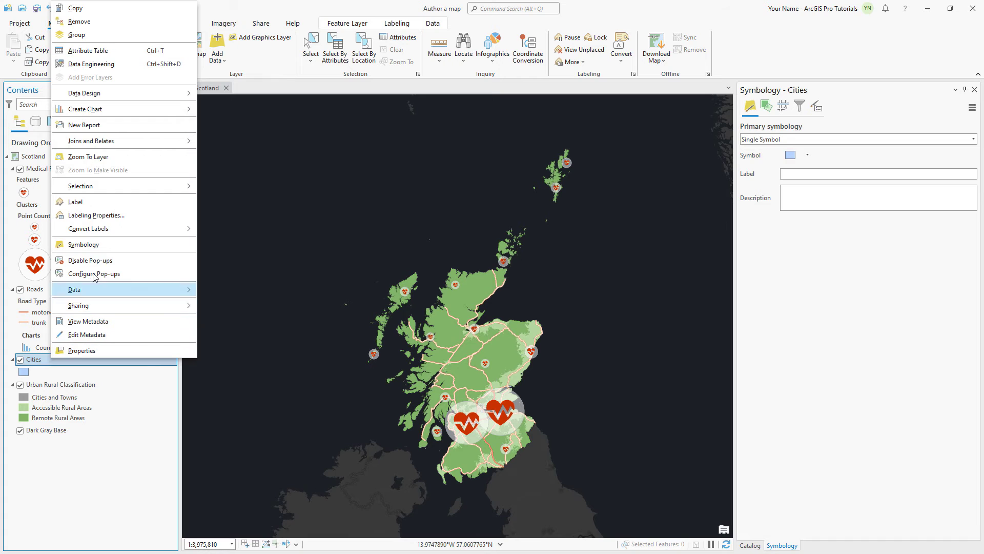
pyautogui.click(103, 202)
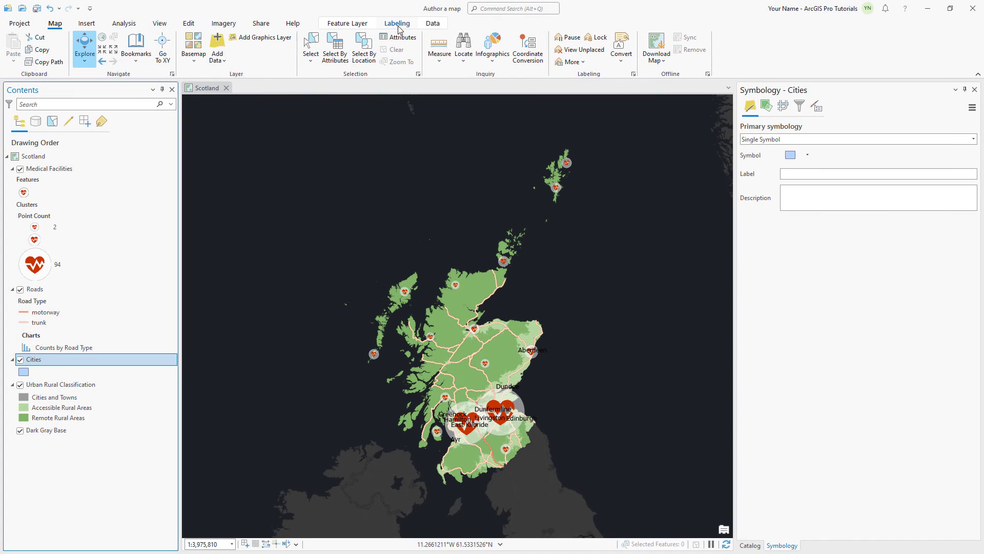
pyautogui.click(398, 24)
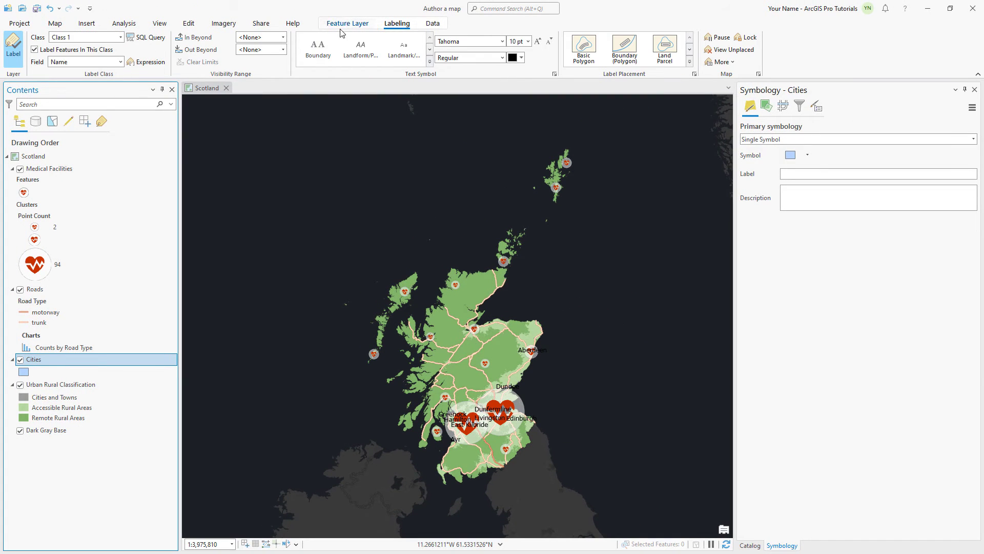
pyautogui.click(161, 42)
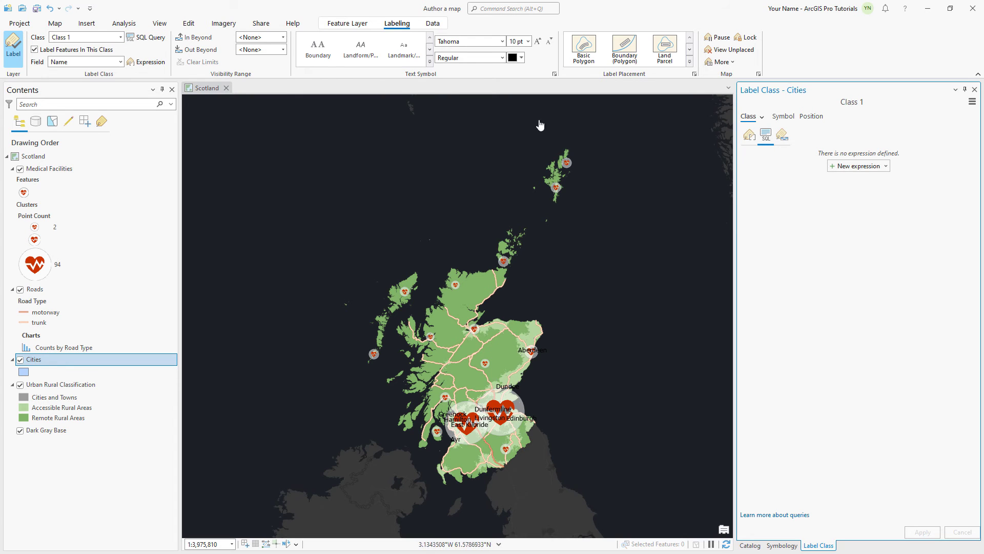
pyautogui.click(835, 166)
pyautogui.click(820, 192)
pyautogui.click(821, 226)
pyautogui.click(884, 193)
pyautogui.click(879, 225)
pyautogui.click(906, 194)
pyautogui.write('100,000')
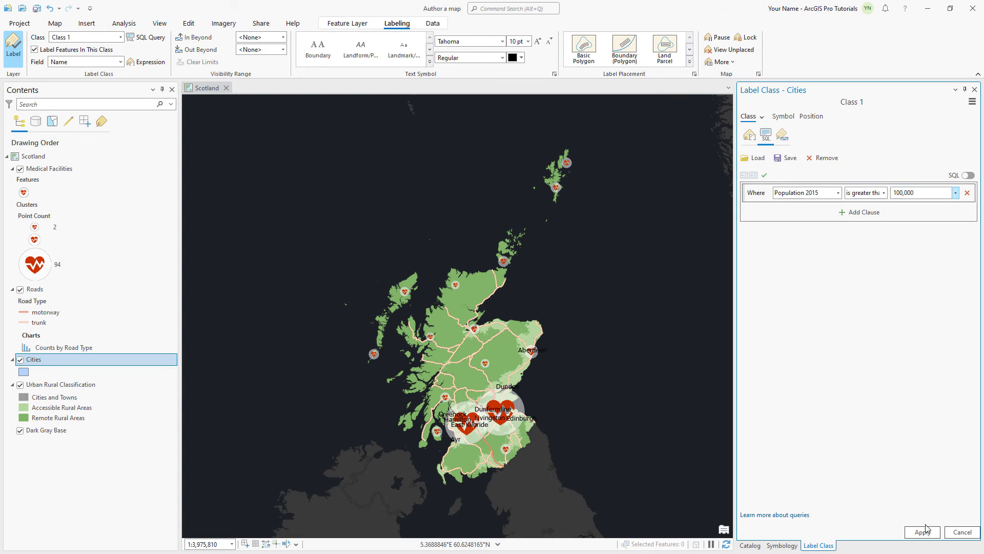
pyautogui.click(922, 532)
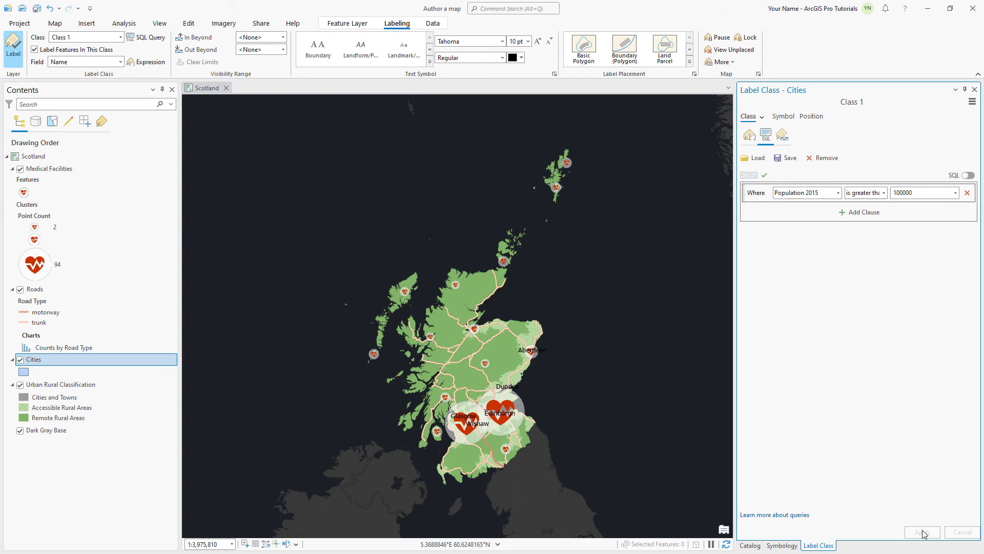
# - Give the Class 1 city labels a white halo
pyautogui.click(777, 117)
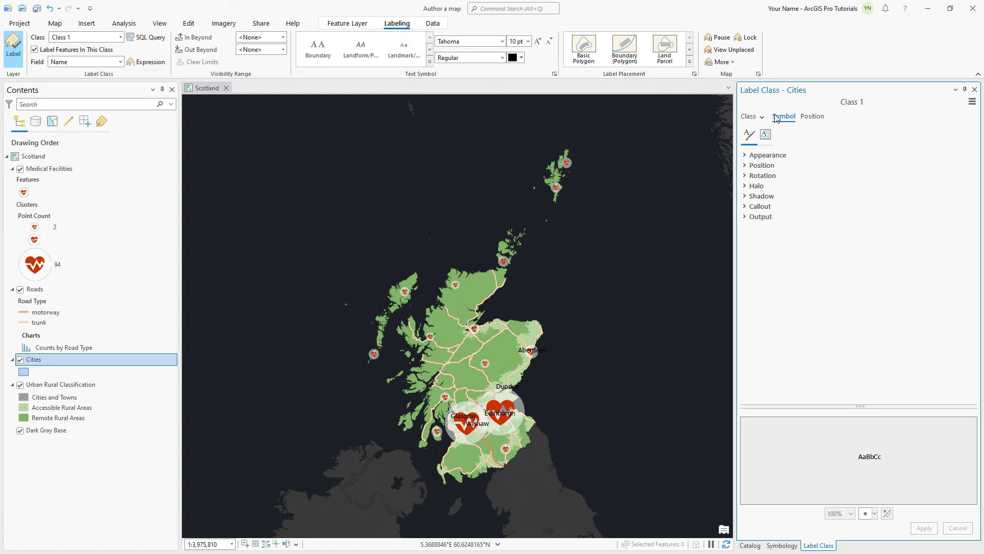
pyautogui.click(746, 186)
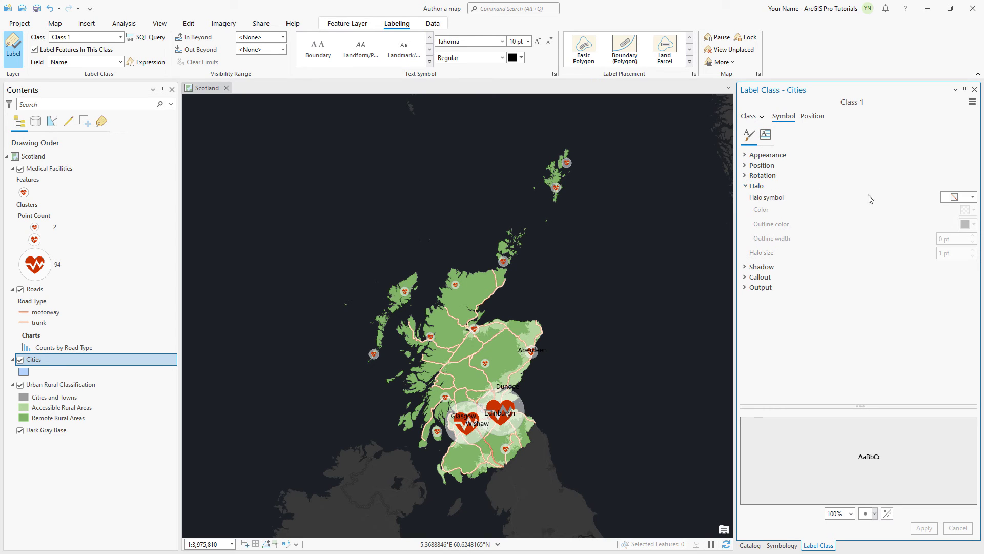
pyautogui.click(959, 199)
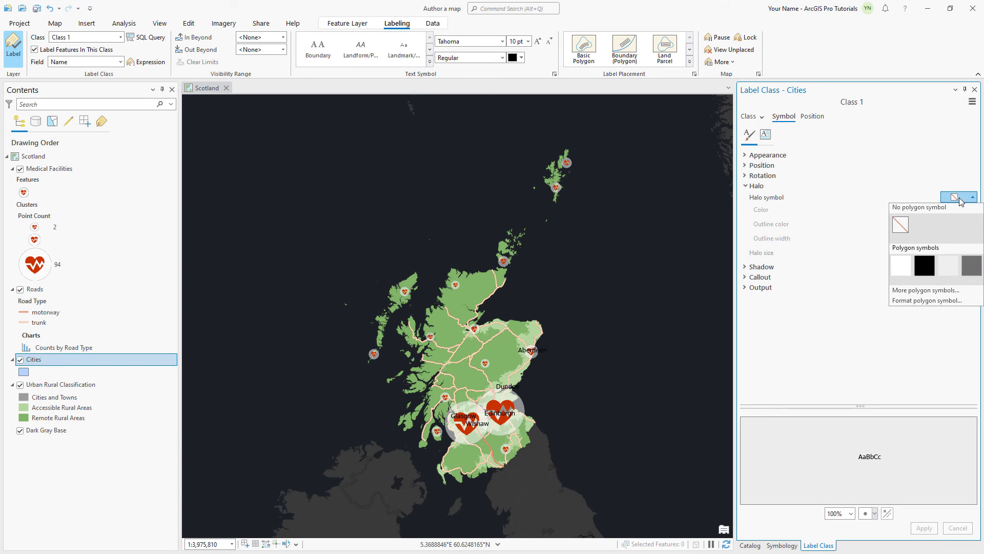
pyautogui.click(901, 265)
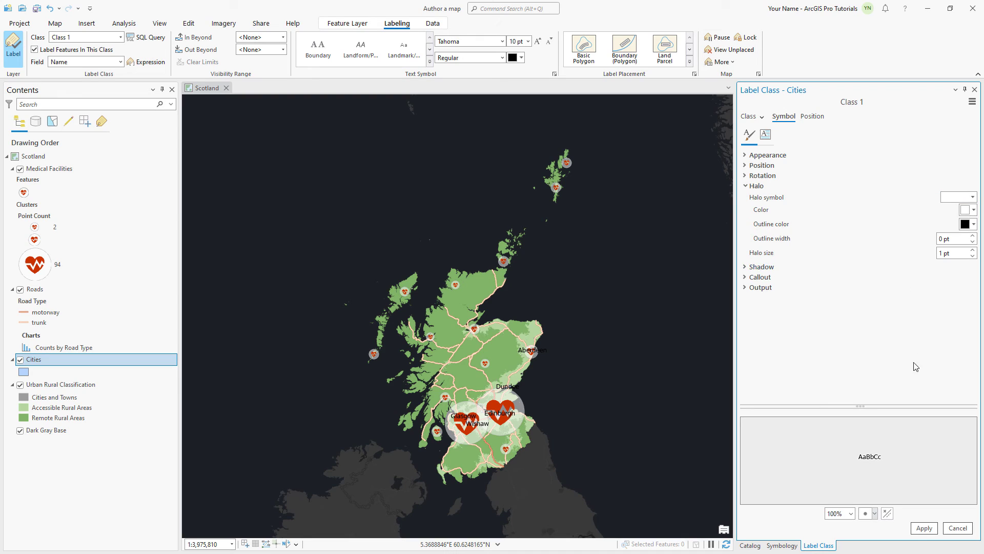
pyautogui.click(921, 527)
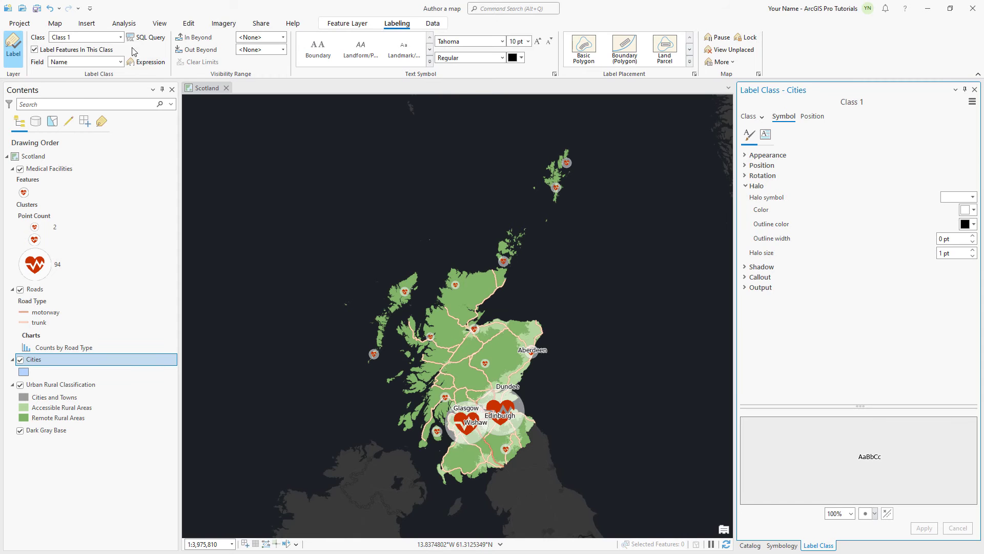
# - Create a second label class named Small Cities for the Cities layer
pyautogui.click(120, 37)
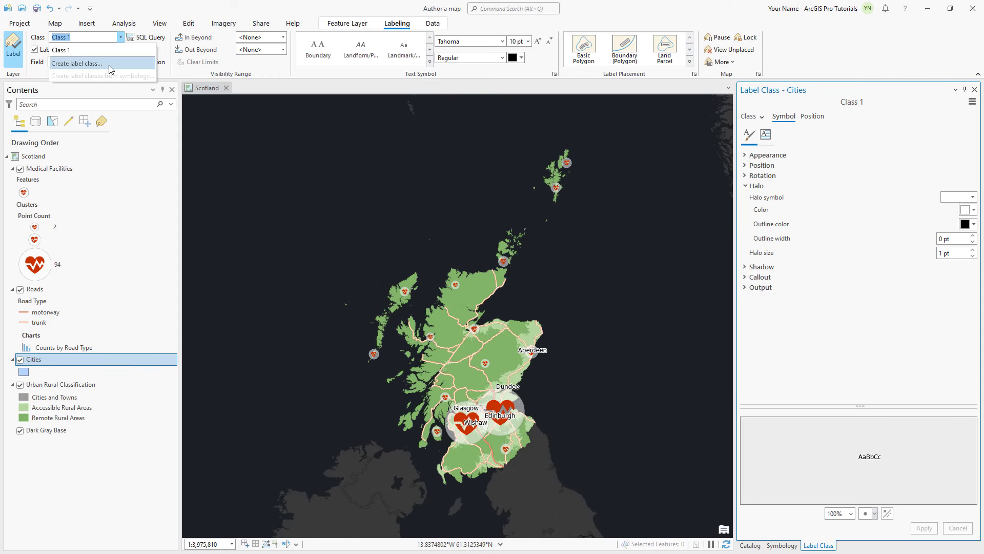
pyautogui.click(109, 65)
pyautogui.write('Small Cities')
pyautogui.press('Return')
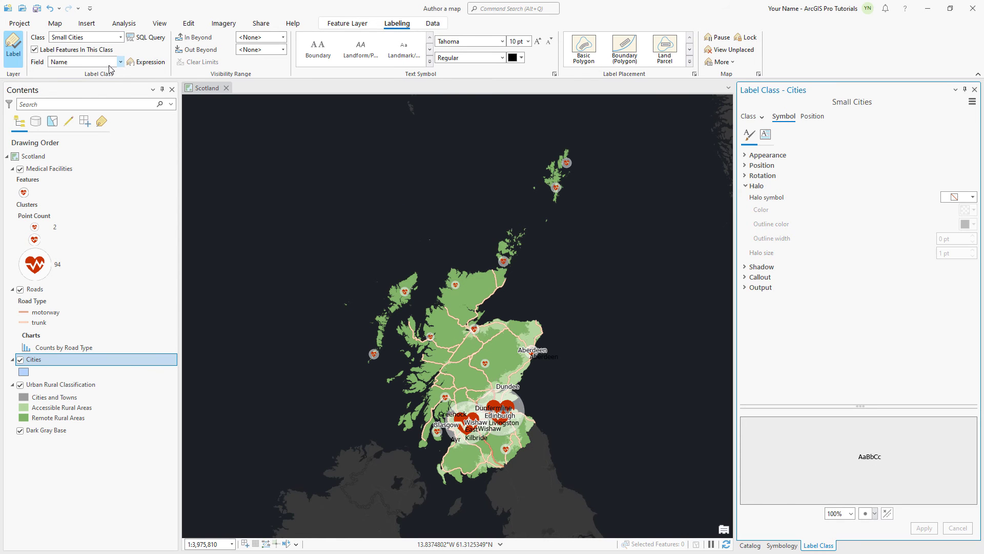
# - Restrict the Small Cities label class to features where Population 2015 is less than or equal to 100,000
pyautogui.click(845, 170)
pyautogui.click(838, 192)
pyautogui.click(841, 219)
pyautogui.click(884, 193)
pyautogui.click(890, 256)
pyautogui.click(915, 193)
pyautogui.write('100,000')
pyautogui.click(923, 532)
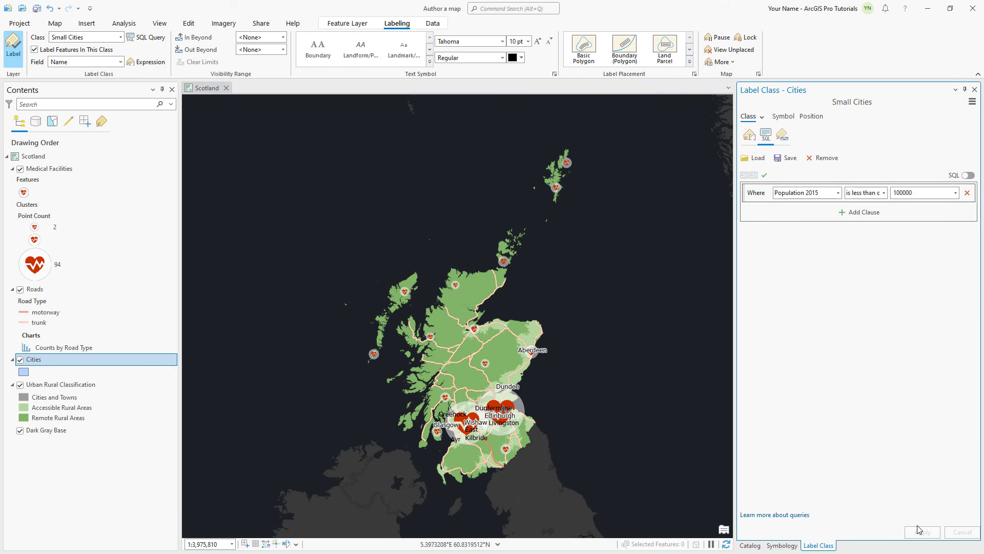
# - Give the Small Cities labels a white halo and hide them when zoomed out beyond 1:500,000
pyautogui.click(784, 116)
pyautogui.click(959, 197)
pyautogui.click(905, 270)
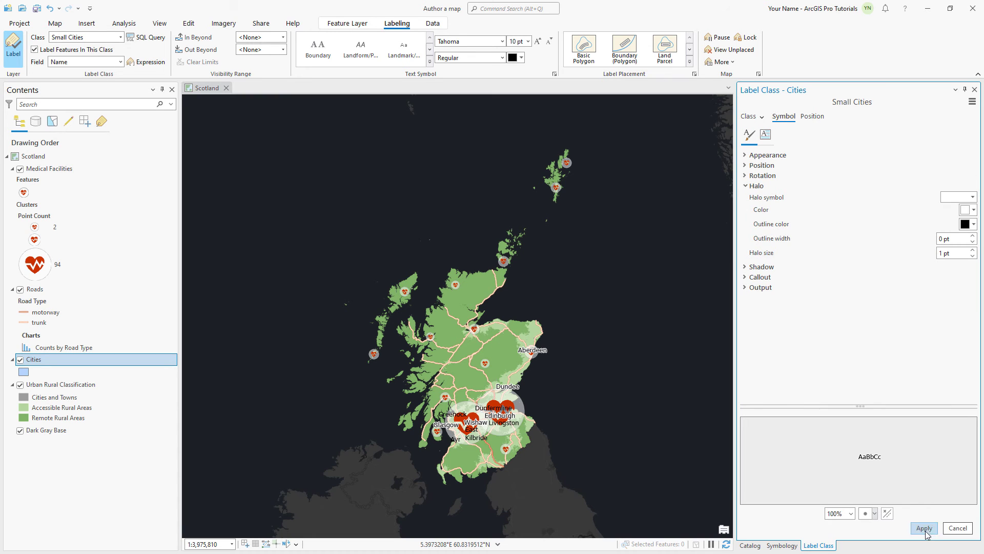
pyautogui.click(924, 528)
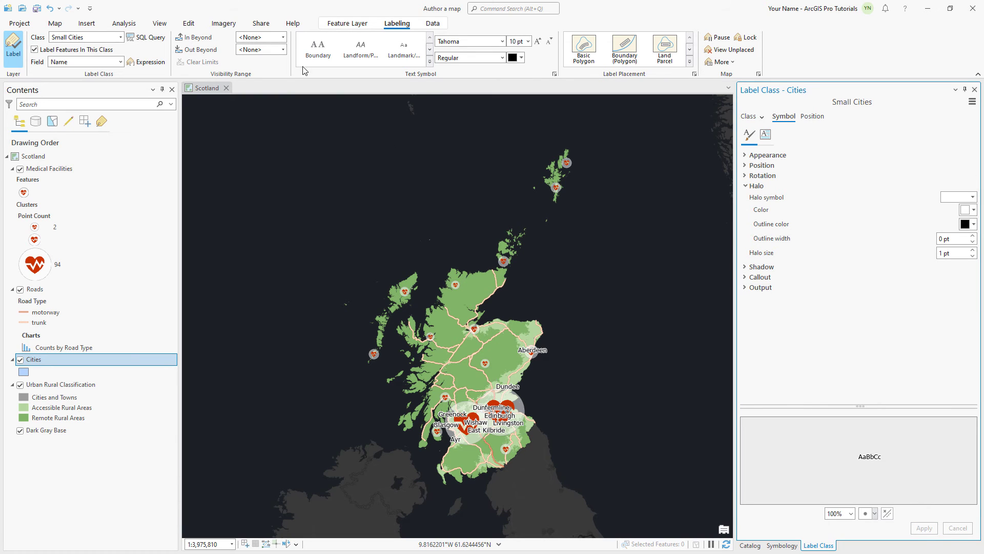
pyautogui.click(283, 49)
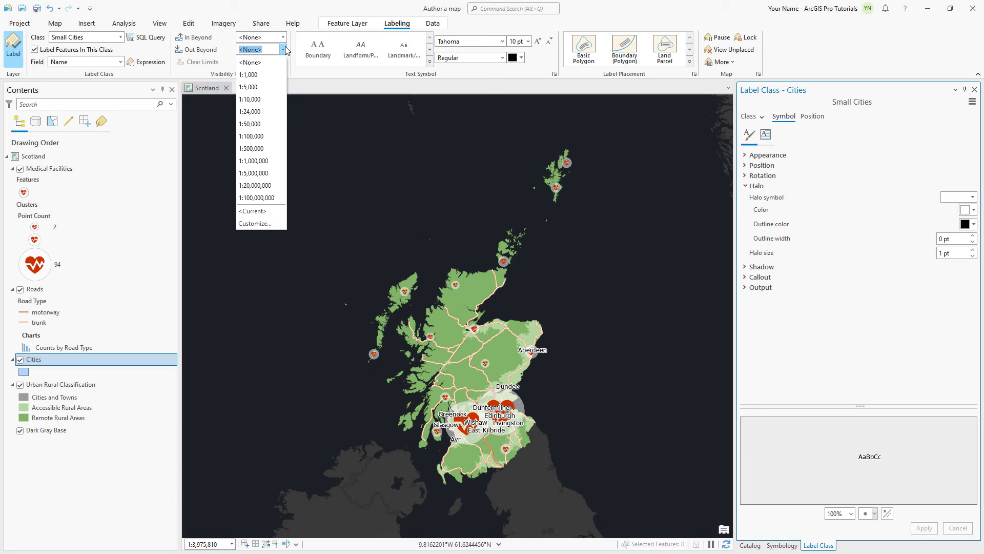
pyautogui.click(270, 148)
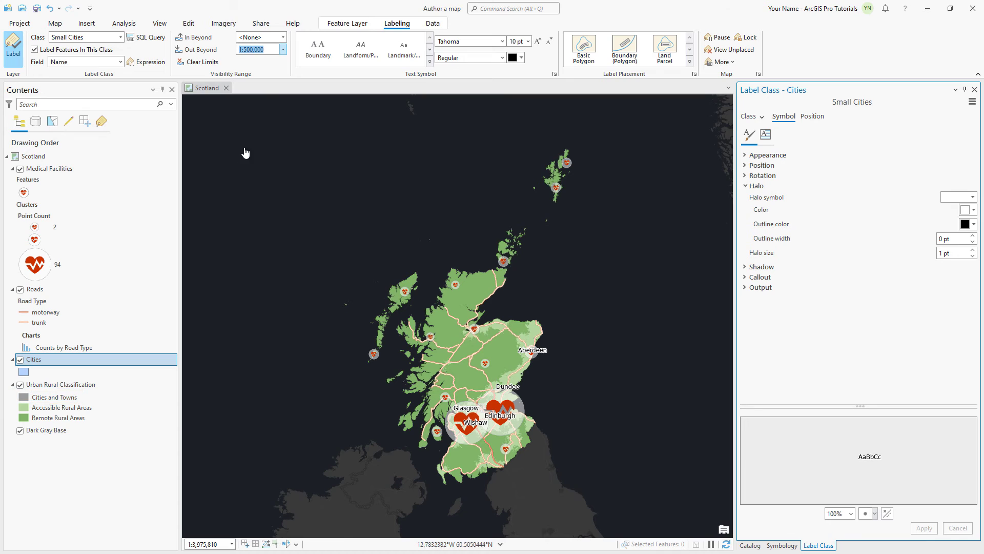
# - Make the Cities polygon symbol invisible with no fill color and an outline width of 0 pt
pyautogui.click(23, 372)
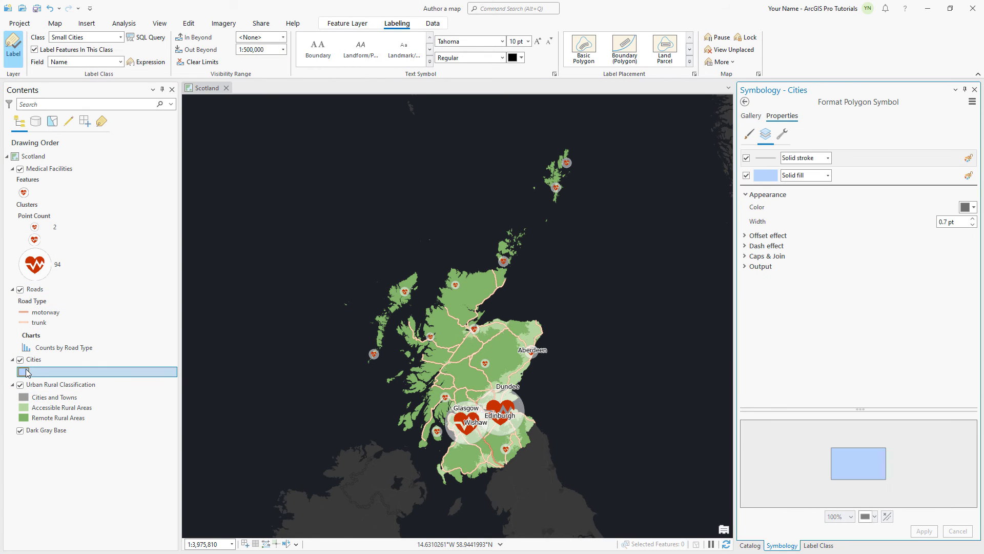
pyautogui.click(749, 136)
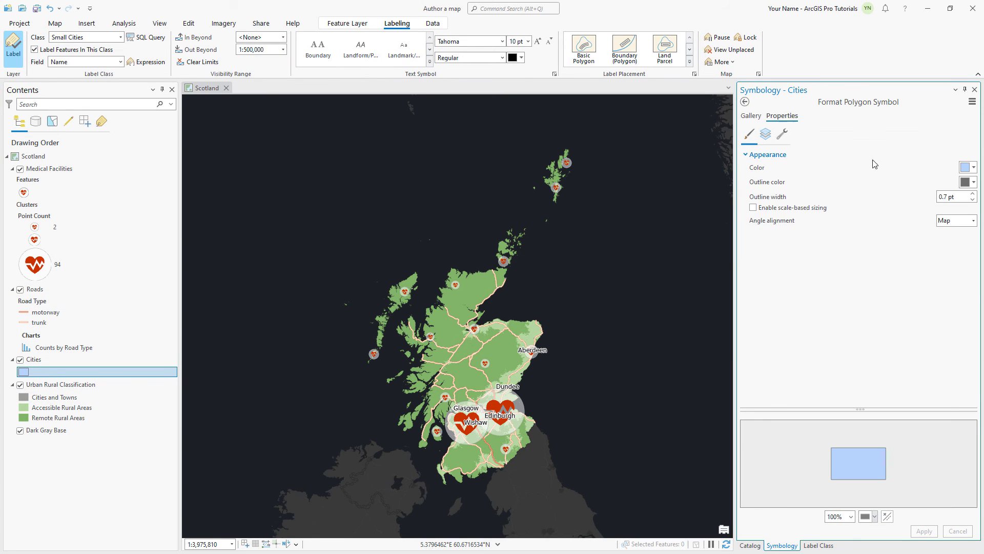
pyautogui.click(973, 200)
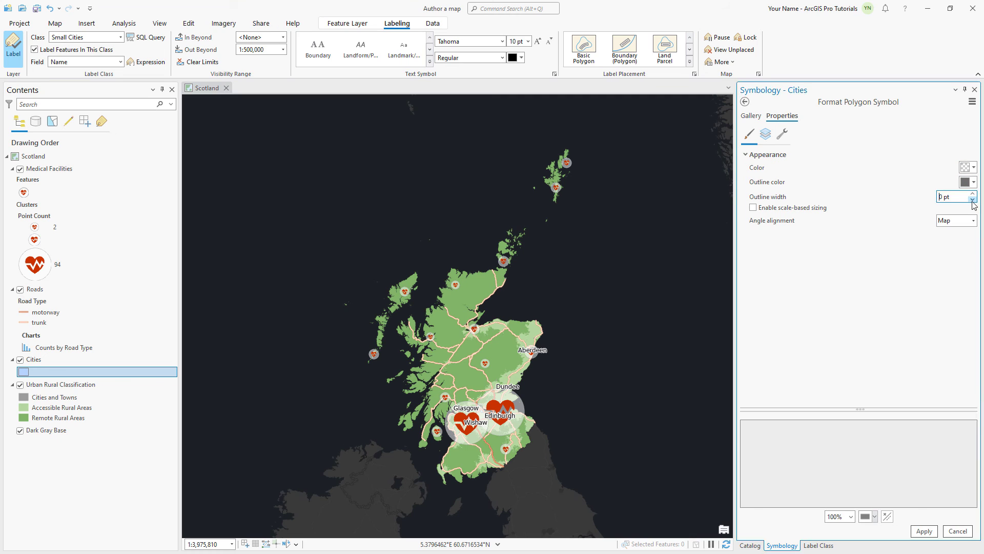
pyautogui.click(924, 531)
# - Rename the Cities layer to City Labels
pyautogui.click(112, 359)
pyautogui.click(112, 359)
pyautogui.write('City Label')
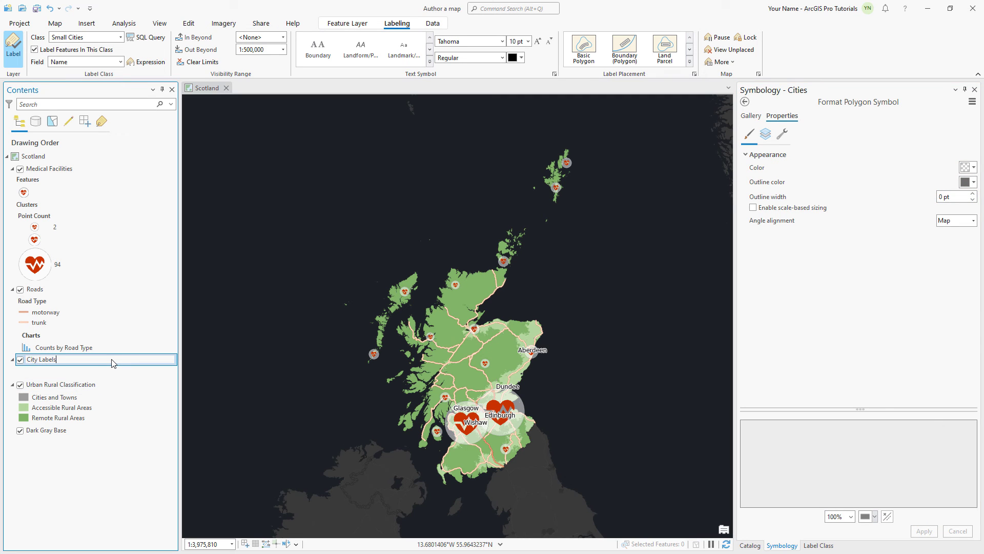
pyautogui.press('Return')
# - Check the city labels at the Glasgow and River Clyde bookmarks, and return to the Full Extent bookmark
pyautogui.click(55, 24)
pyautogui.click(136, 48)
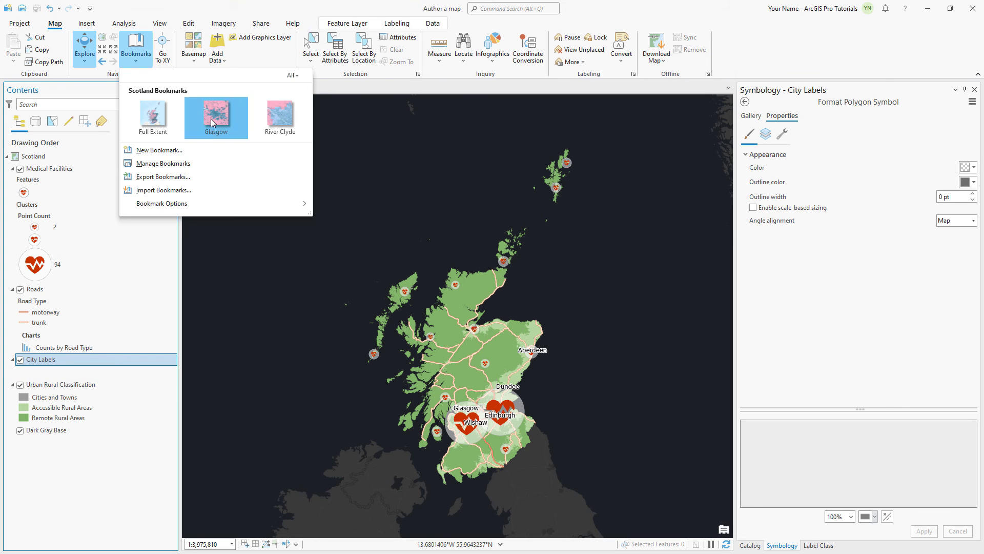
pyautogui.click(211, 118)
pyautogui.click(140, 62)
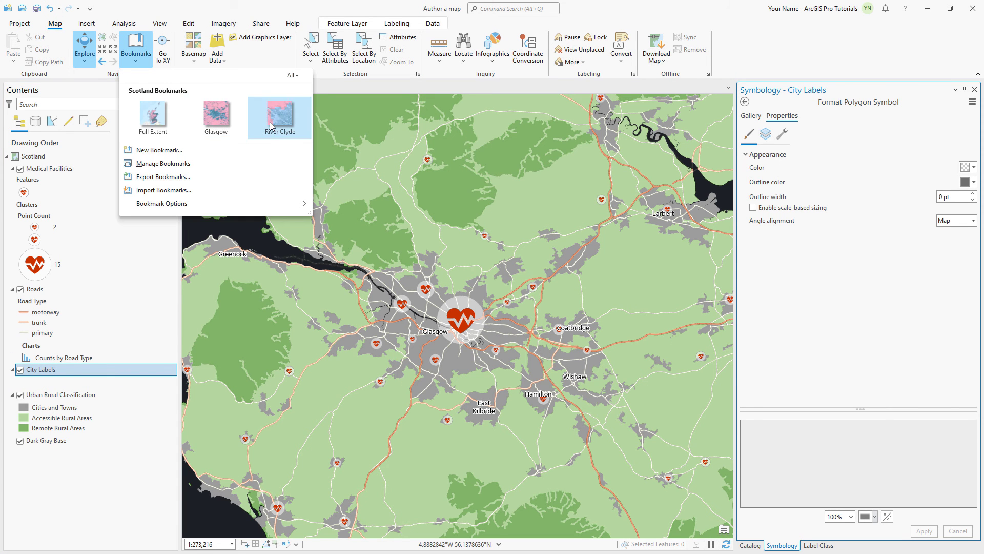
pyautogui.click(269, 122)
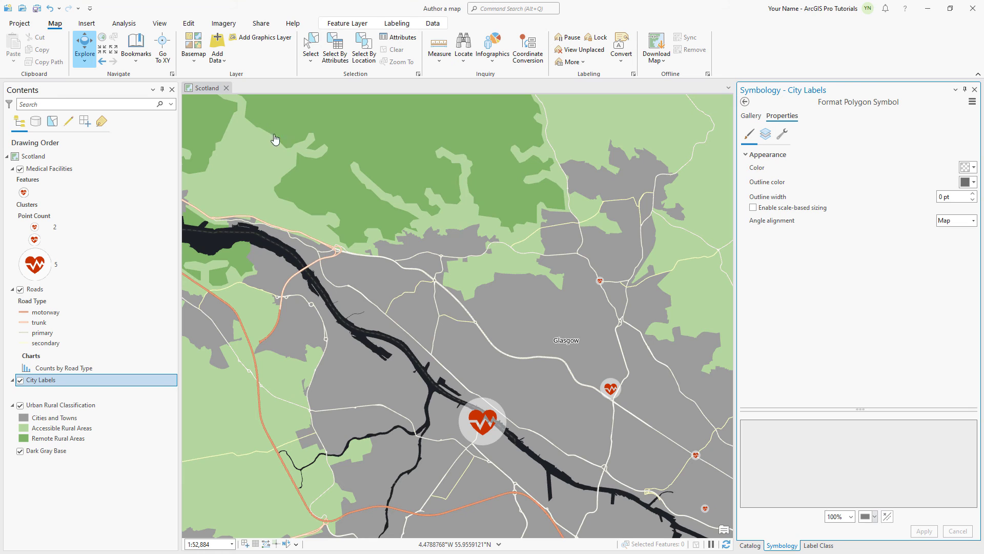
pyautogui.click(136, 60)
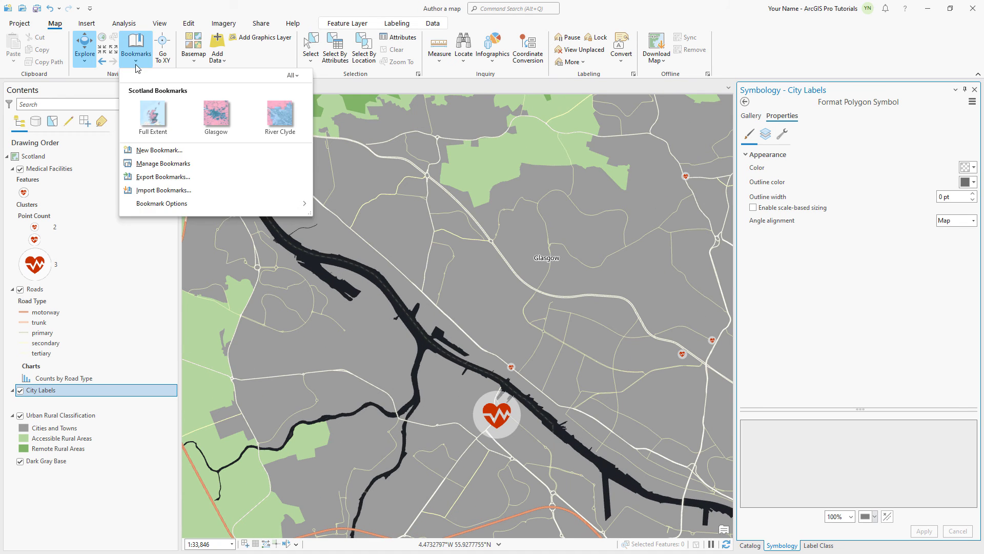
pyautogui.click(144, 112)
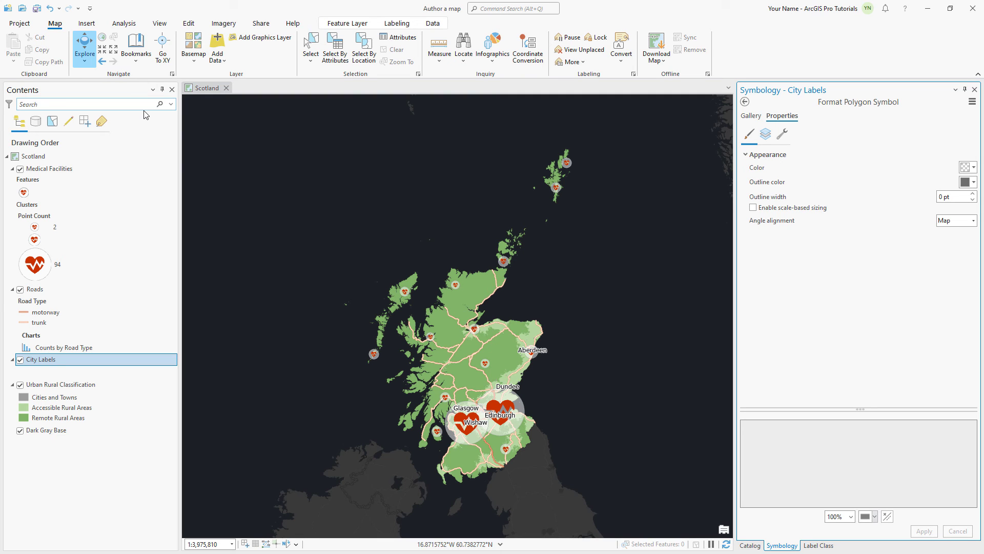
# - Simulate Deuteranopia (green-blind) color vision on the map
pyautogui.click(159, 24)
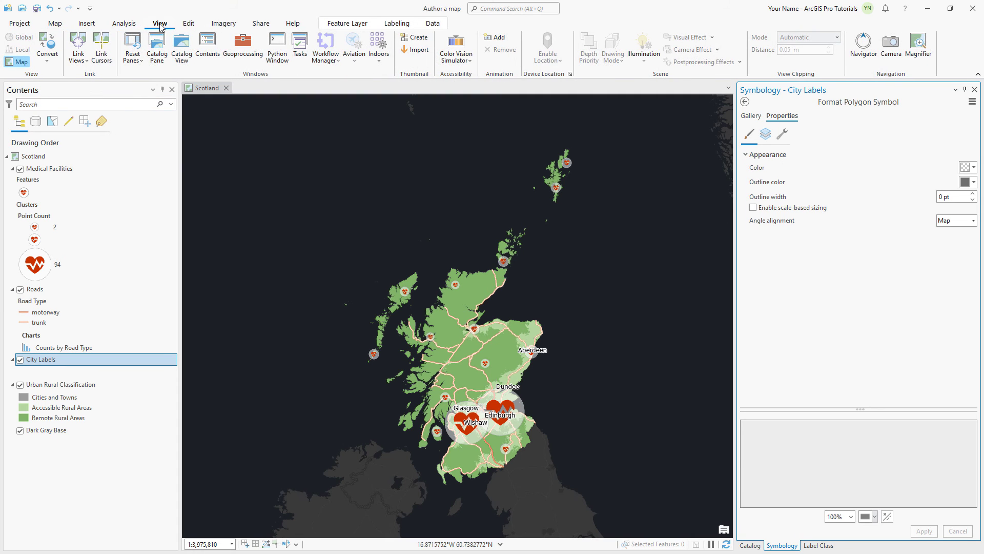
pyautogui.click(454, 65)
pyautogui.click(448, 80)
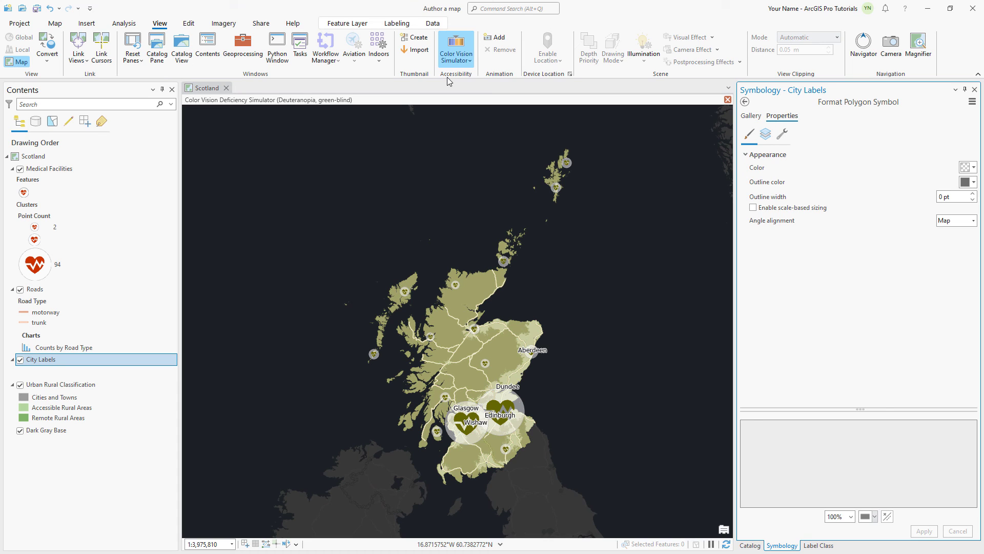
# - Inspect the map under the Deuteranopia simulation at the Glasgow and River Clyde bookmarks, and return to the Full Extent bookmark
pyautogui.click(58, 22)
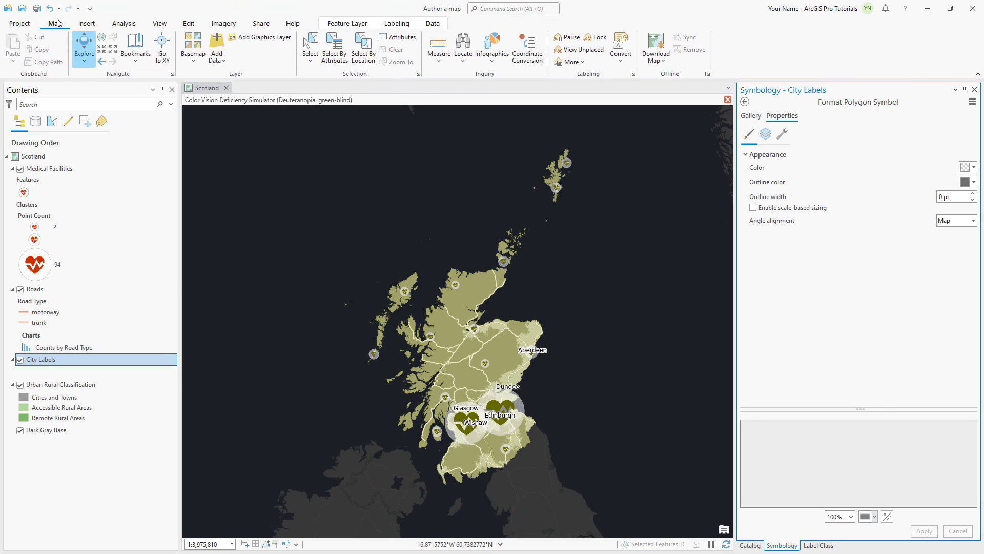
pyautogui.click(140, 61)
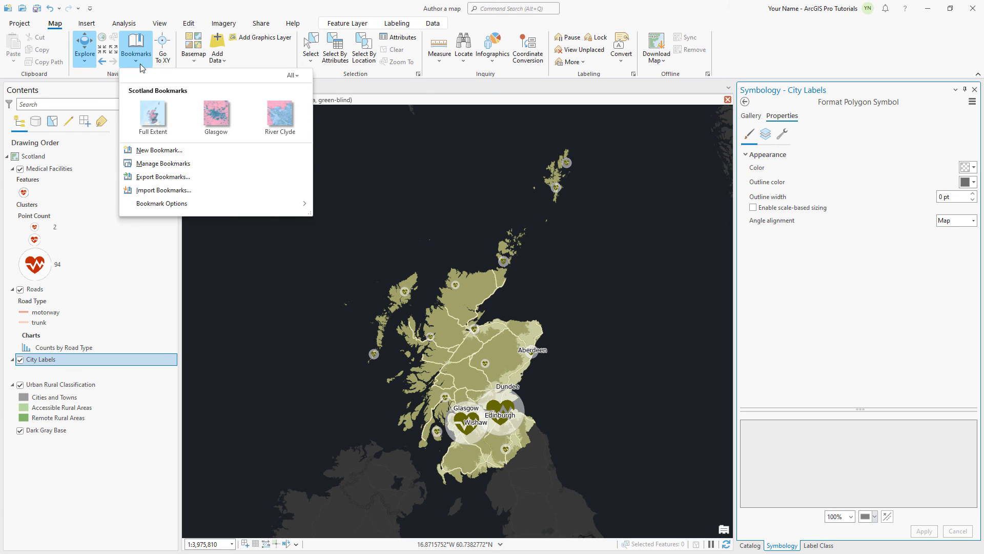
pyautogui.click(211, 118)
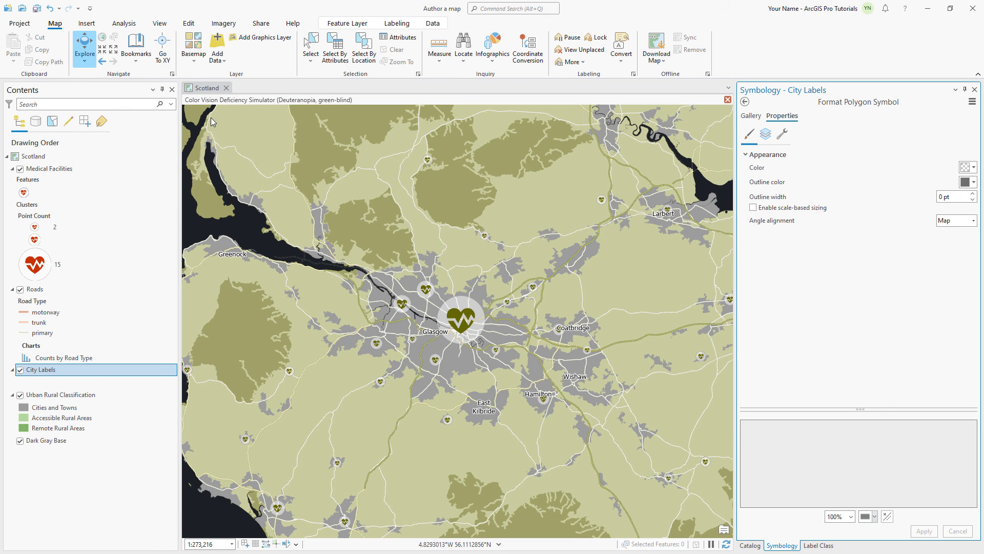
pyautogui.click(135, 53)
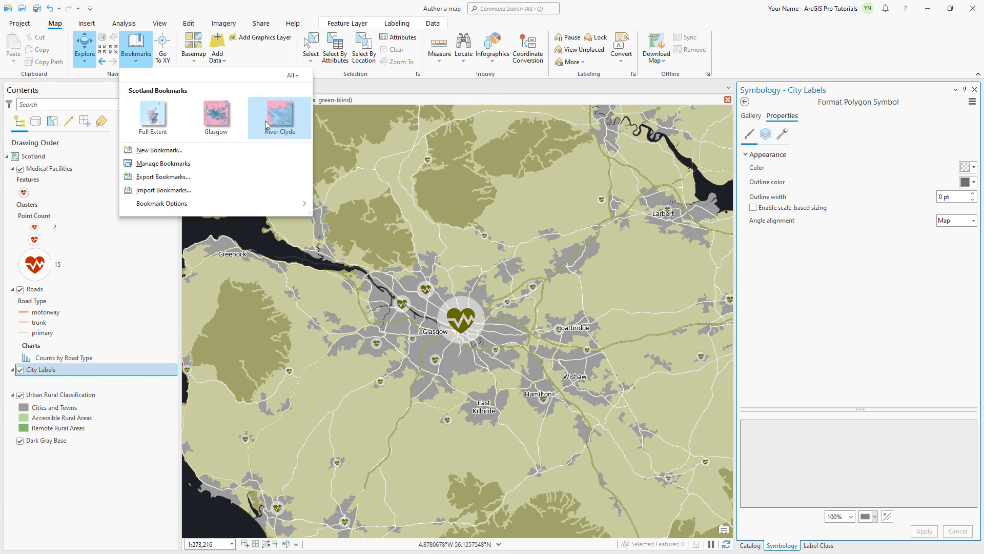
pyautogui.click(266, 121)
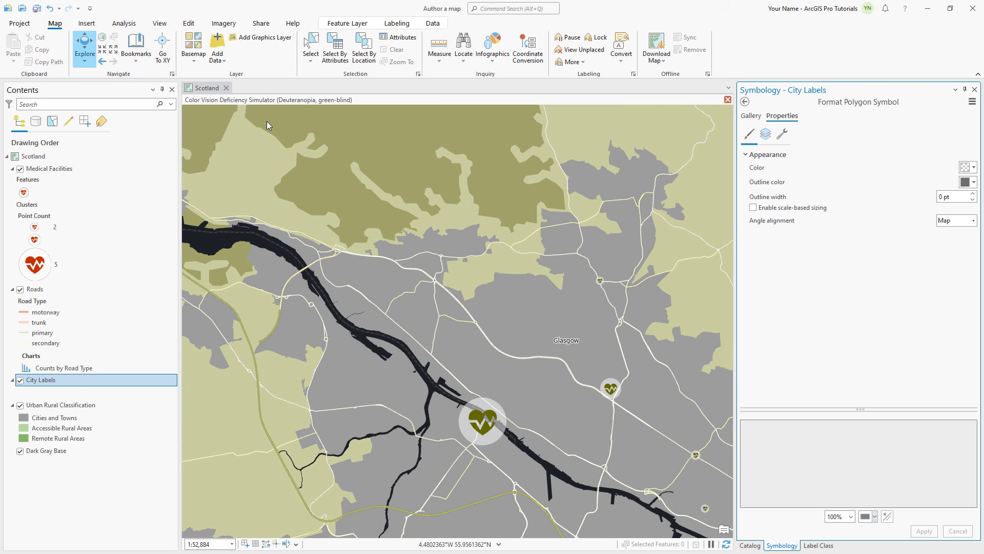
pyautogui.click(136, 52)
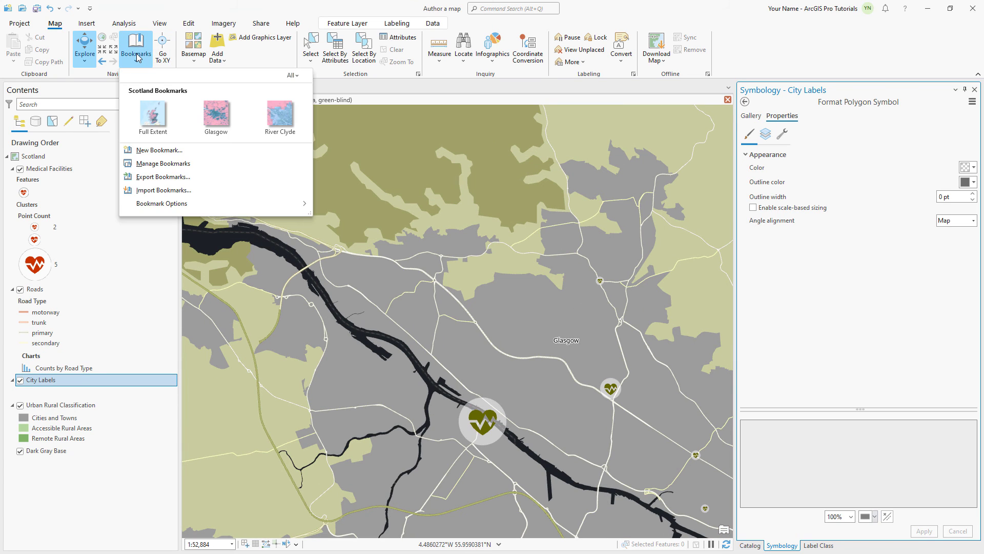
pyautogui.click(152, 121)
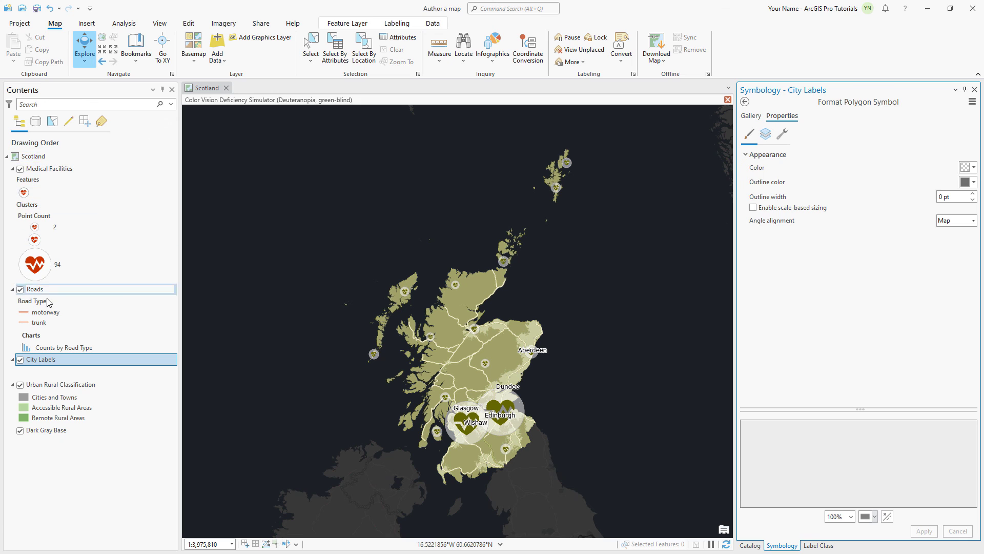
# - Recolor the motorway symbol of the Roads layer to a darker orange-red
pyautogui.rightClick(23, 311)
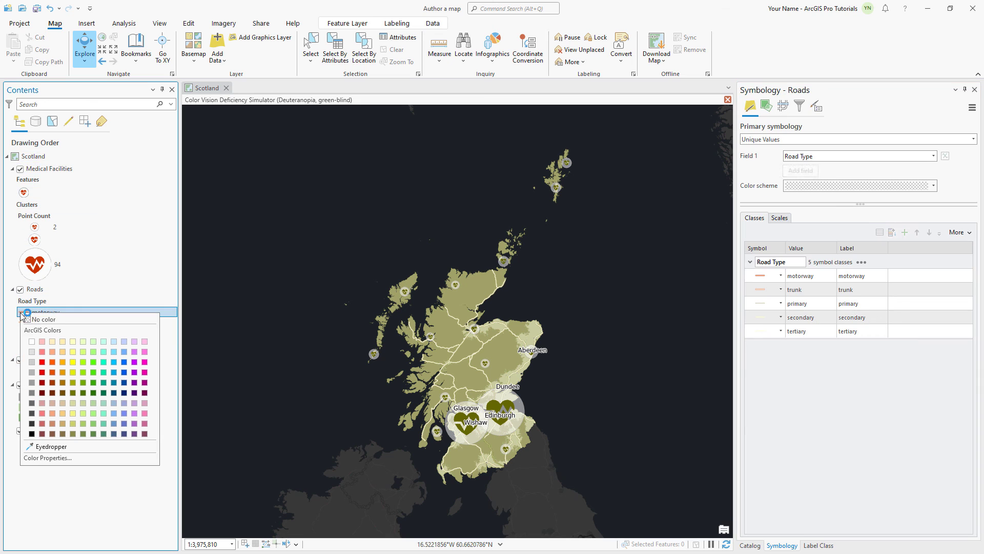
pyautogui.click(52, 383)
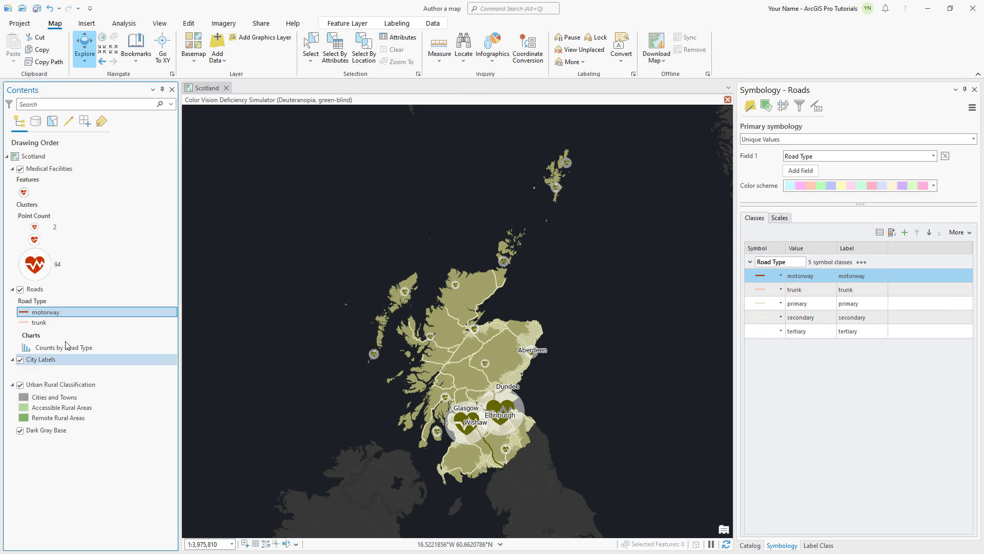
# - Check the map under simulated Protanopia (red-blind) and Tritanopia (blue-blind) vision, and turn off the color vision simulation
pyautogui.click(159, 23)
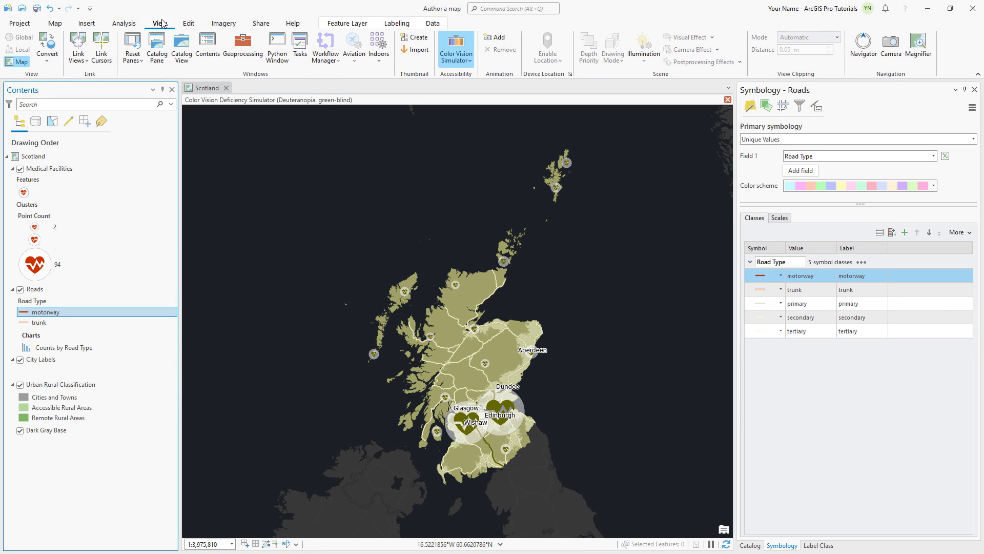
pyautogui.click(461, 63)
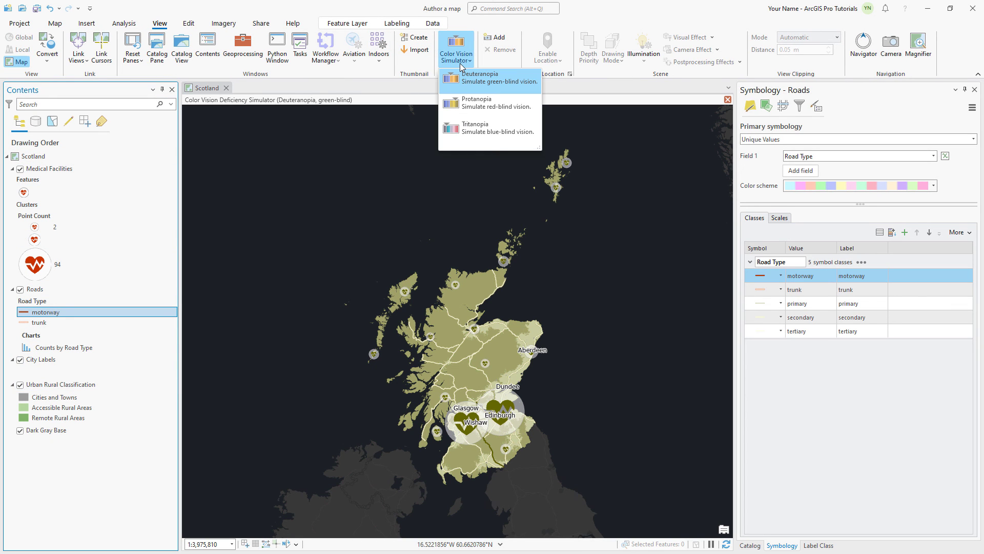
pyautogui.click(449, 106)
pyautogui.click(460, 60)
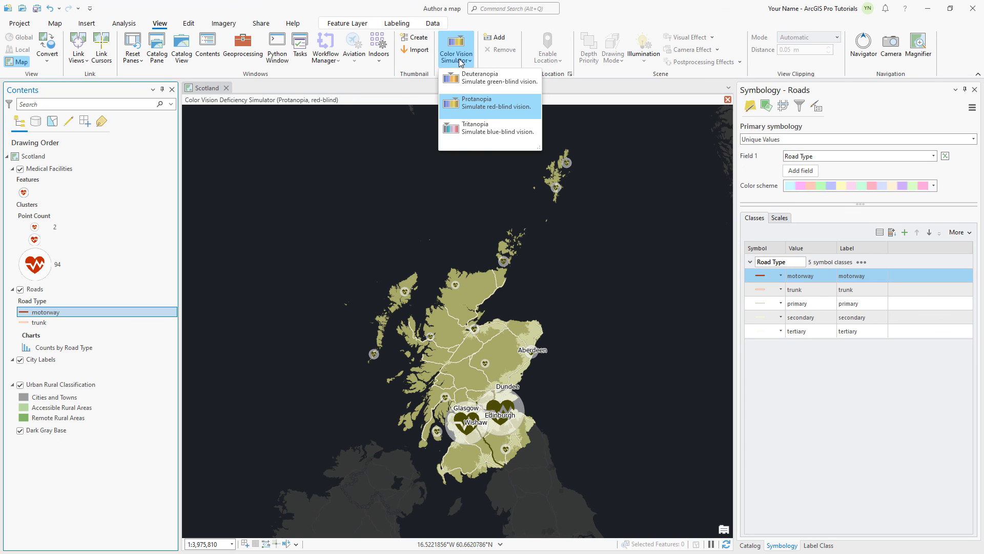
pyautogui.click(449, 130)
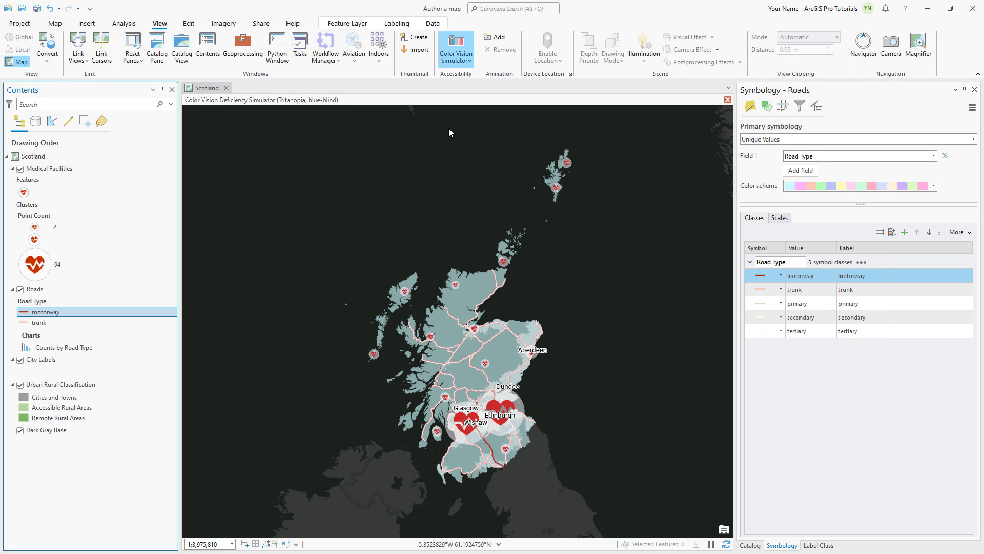
pyautogui.click(454, 42)
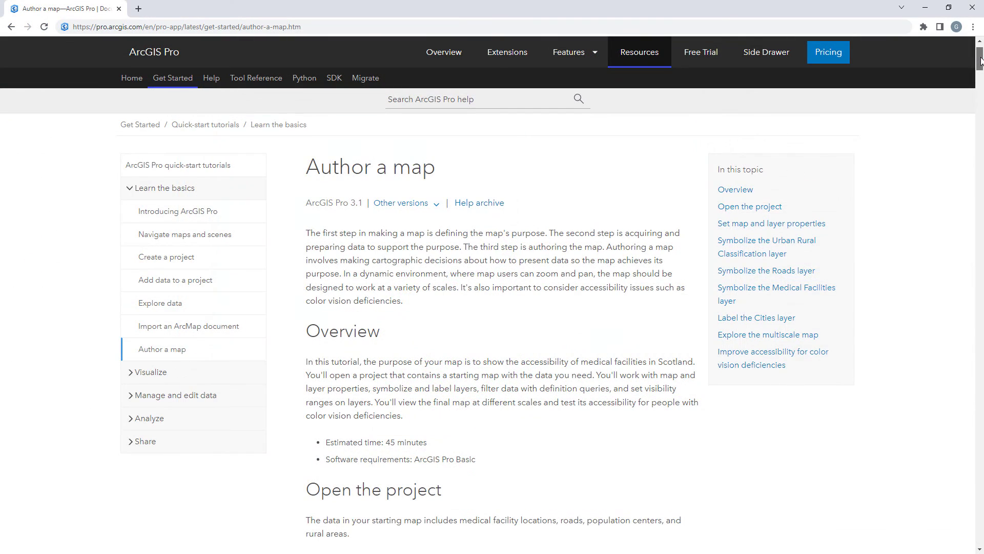
pyautogui.scroll(-3, 979, 67)
pyautogui.moveTo(979, 67); pyautogui.dragTo(980, 384)
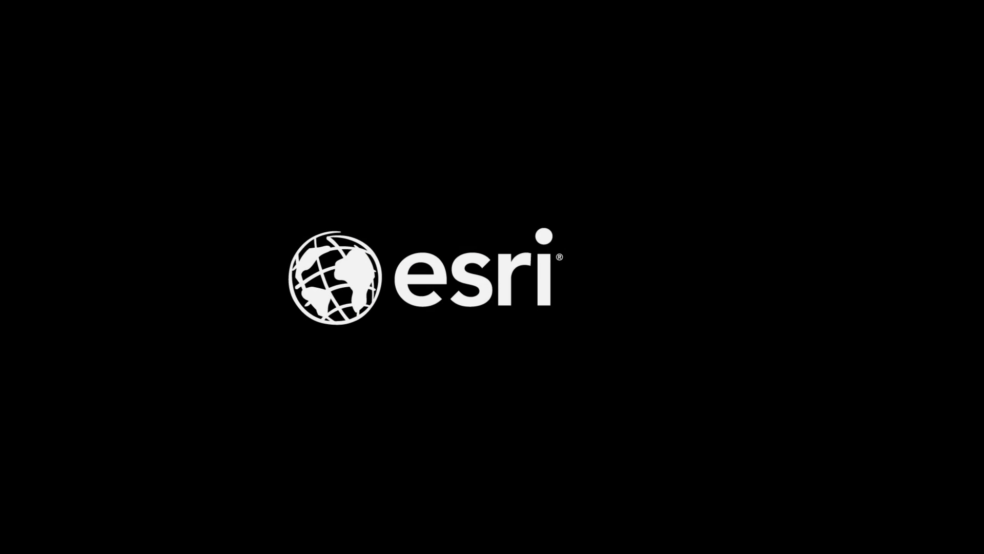